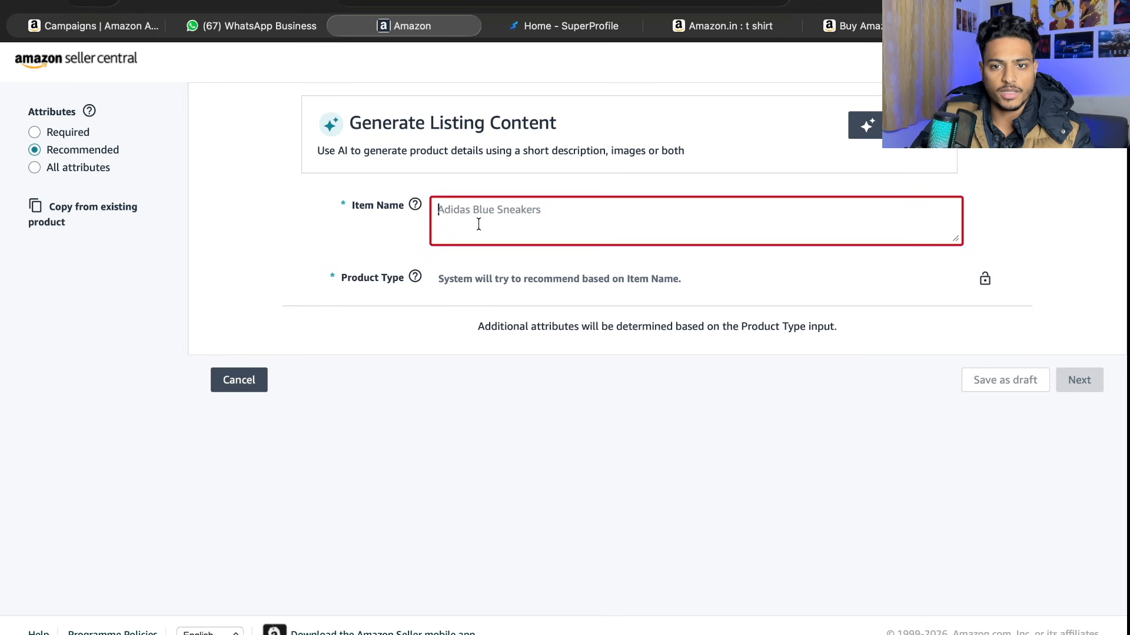
# - On the Amazon Brand - Symbol polo product page, copy the title portion from "Men's Cotton Rich" through "Plain-Regular Fit"
pyautogui.click(742, 28)
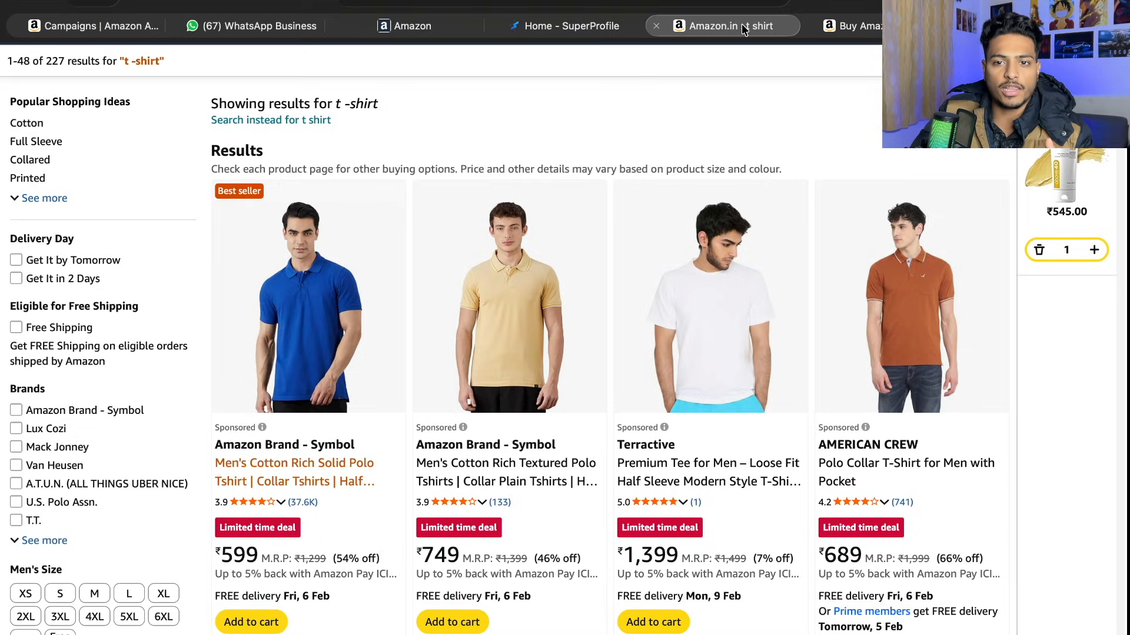
pyautogui.moveTo(853, 26); pyautogui.dragTo(552, 34)
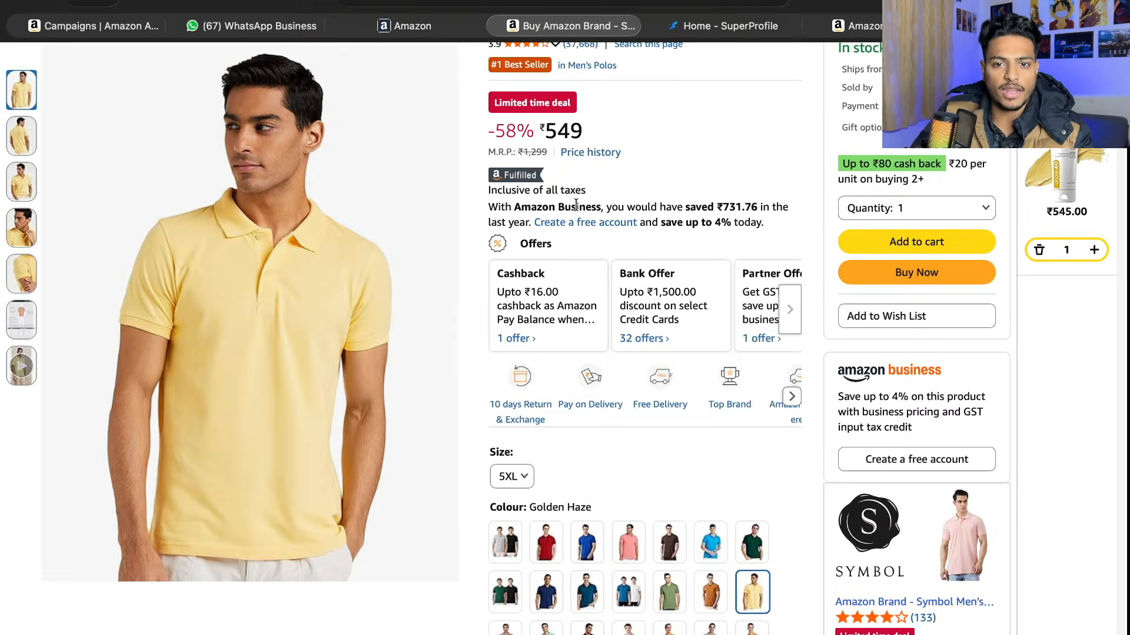
pyautogui.scroll(5, 575, 204)
pyautogui.scroll(-1, 576, 210)
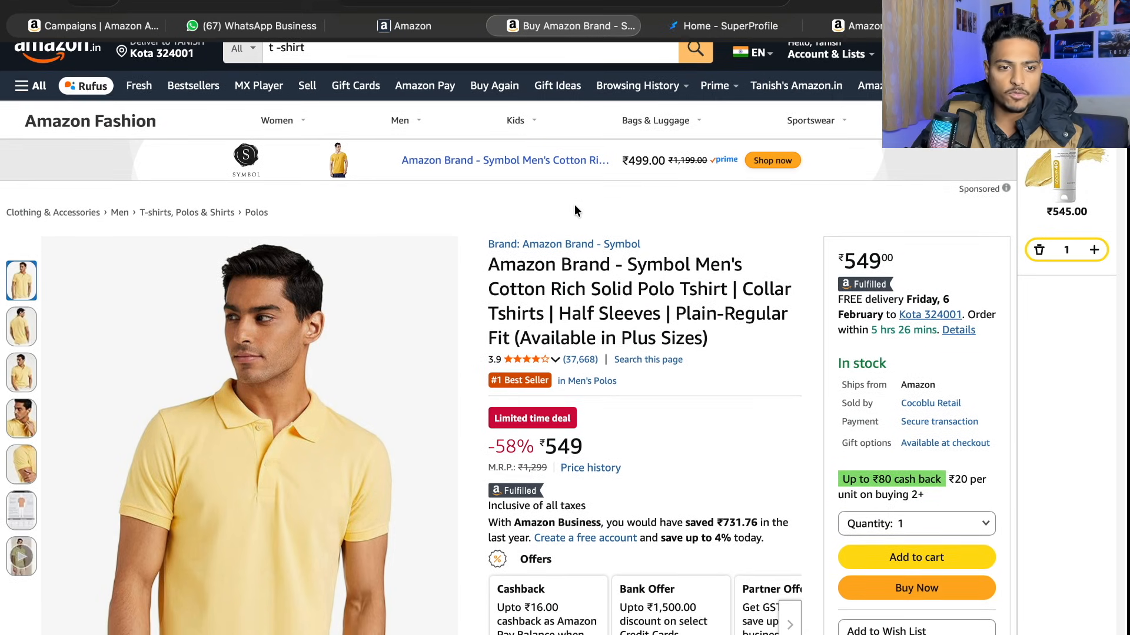
pyautogui.scroll(-8, 575, 205)
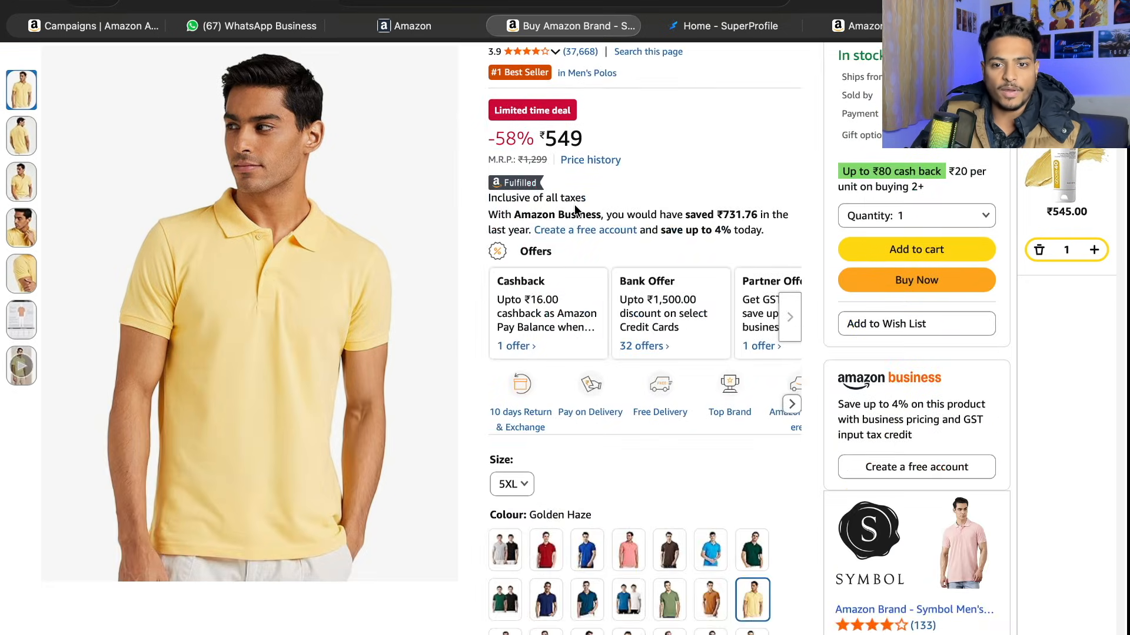
pyautogui.scroll(5, 574, 204)
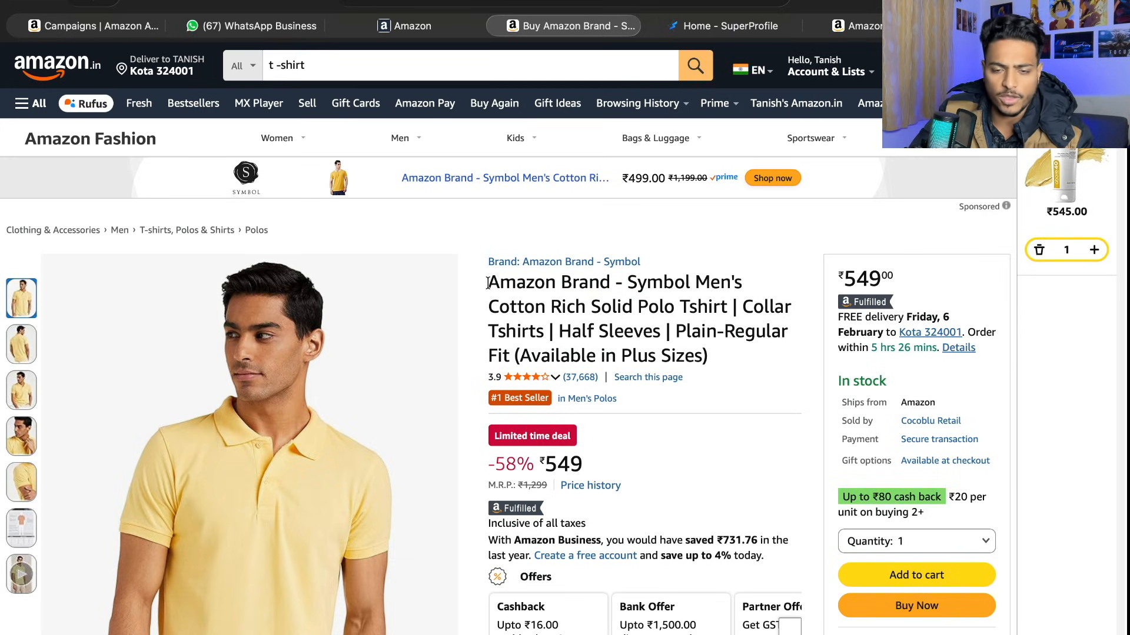
pyautogui.moveTo(489, 282); pyautogui.dragTo(716, 353)
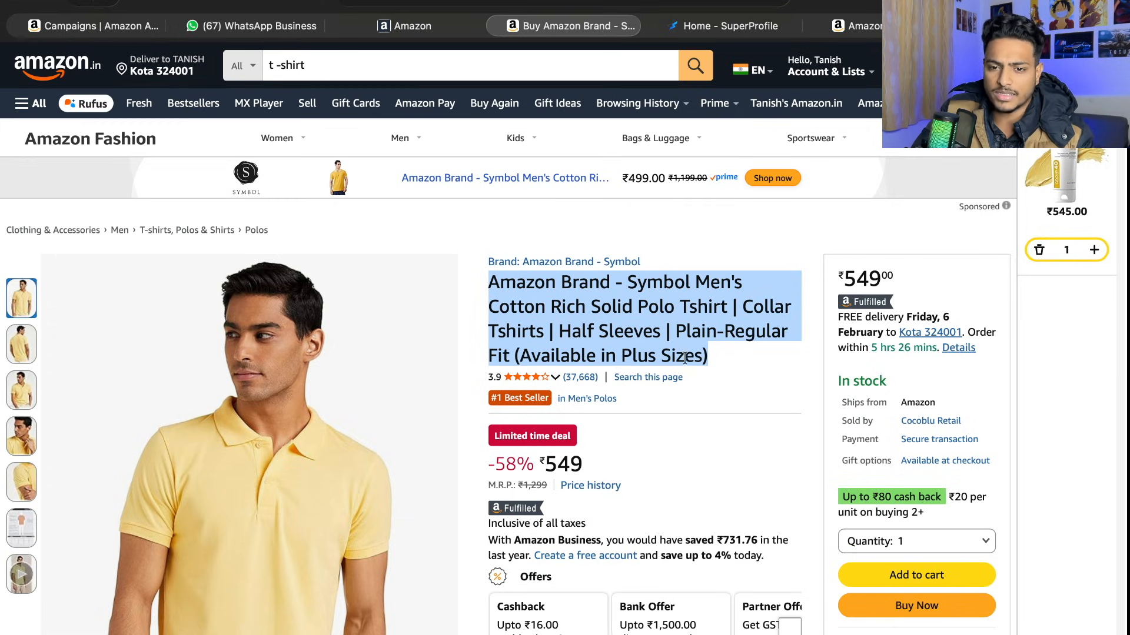
pyautogui.moveTo(712, 362); pyautogui.dragTo(515, 358)
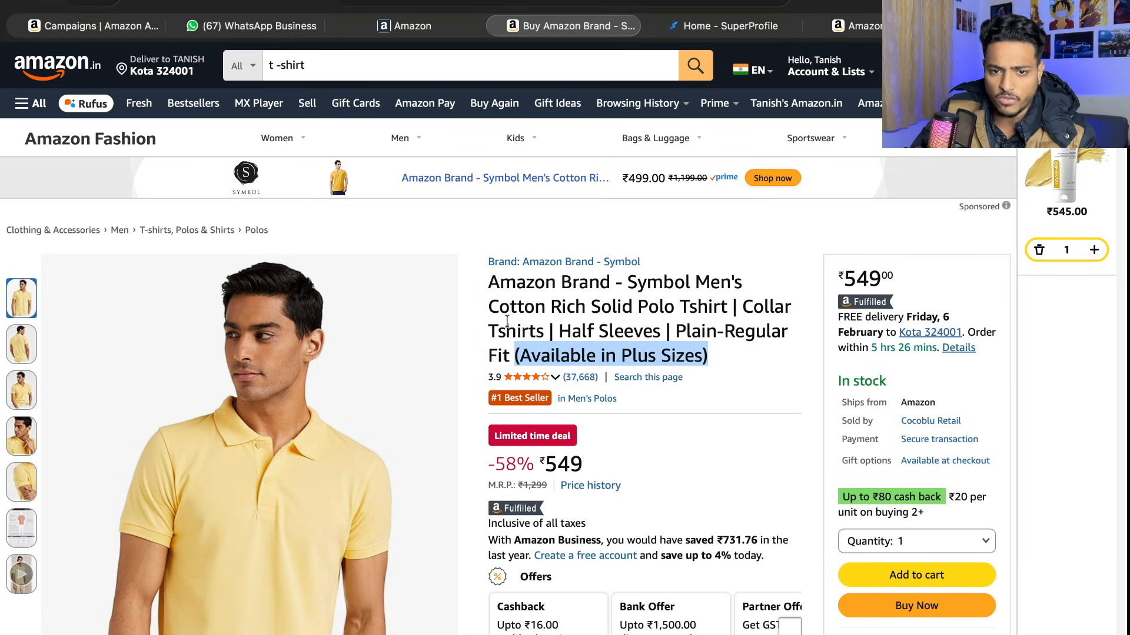
pyautogui.moveTo(696, 281); pyautogui.dragTo(511, 353)
pyautogui.press('super+c')
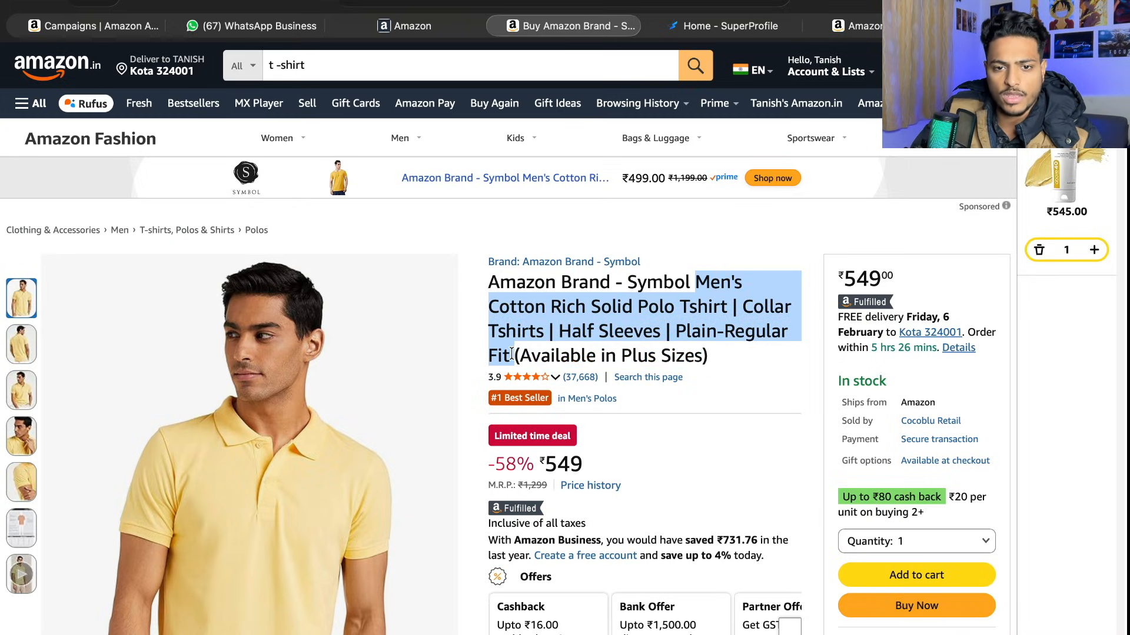
# - In the Seller Central listing, set the item name to "Radiqore Men's Cotton Rich Solid Polo Tshirt | Collar Tshirts | Half Sleeves | Plain-Regular Fit"
pyautogui.click(404, 26)
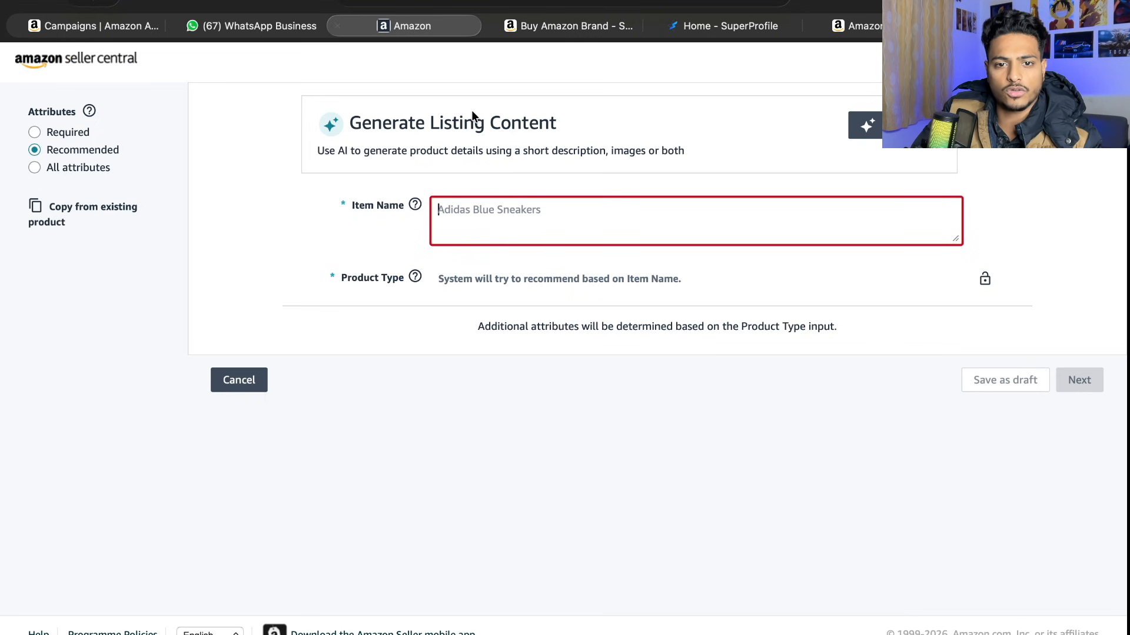
pyautogui.write('Radiq')
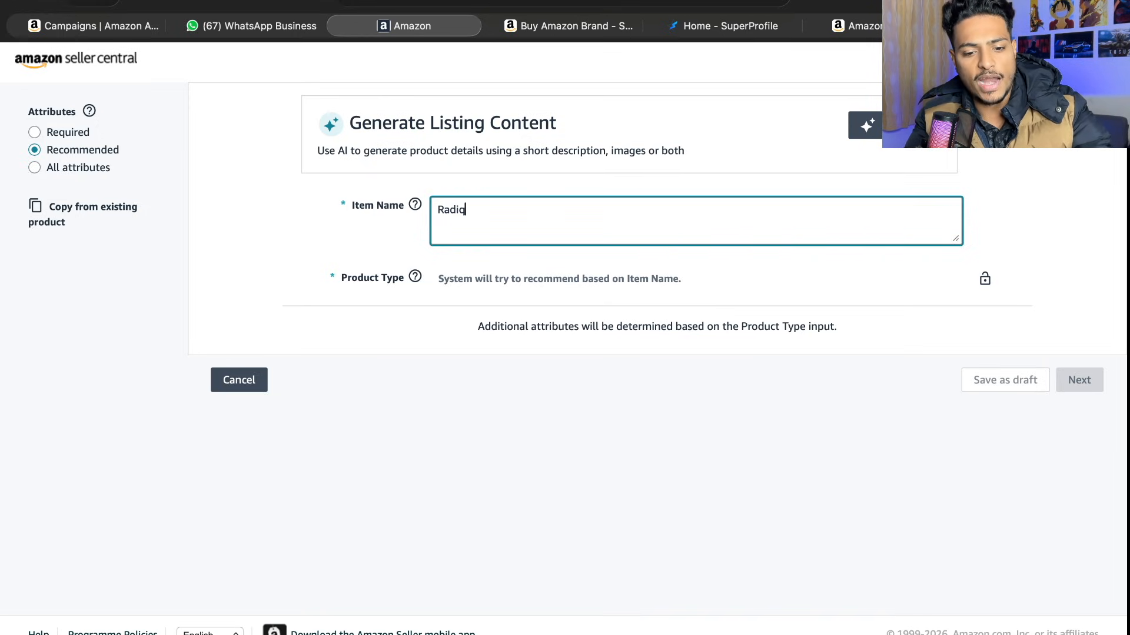
pyautogui.write('ore')
pyautogui.press('super+v')
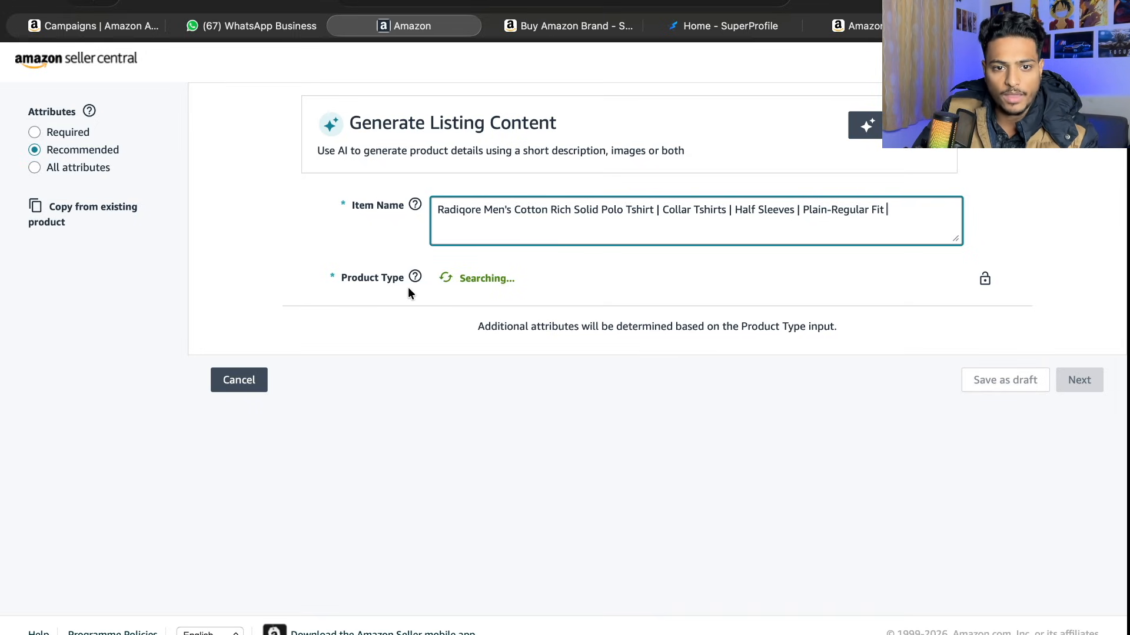
# - Confirm the recommended product type Shirt for the new listing
pyautogui.click(442, 285)
pyautogui.moveTo(442, 285); pyautogui.dragTo(475, 285)
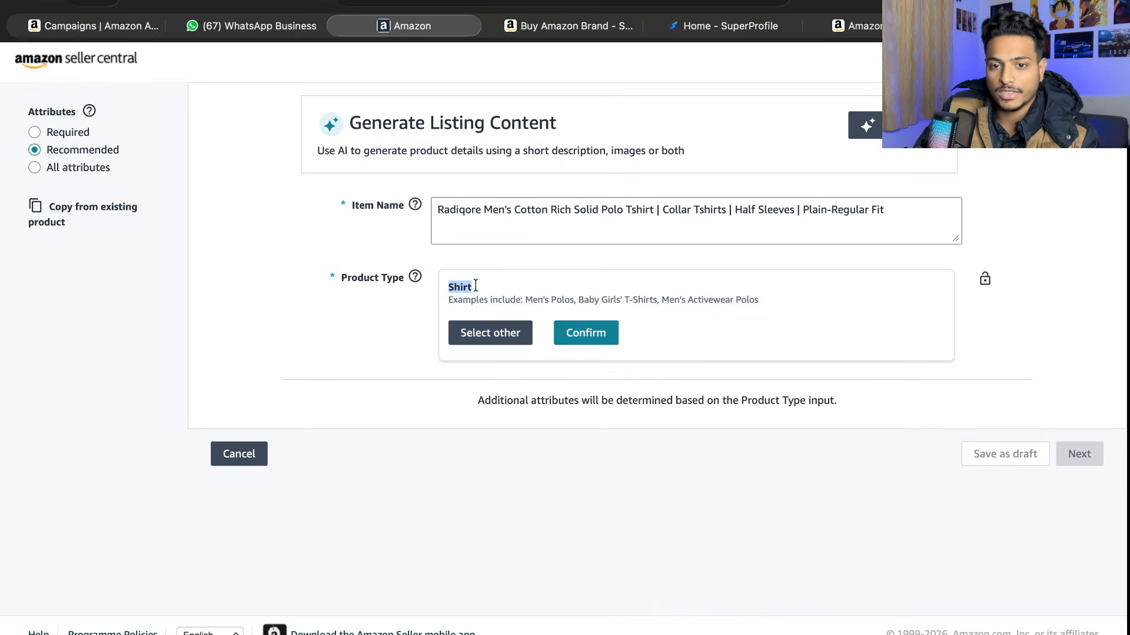
pyautogui.click(608, 334)
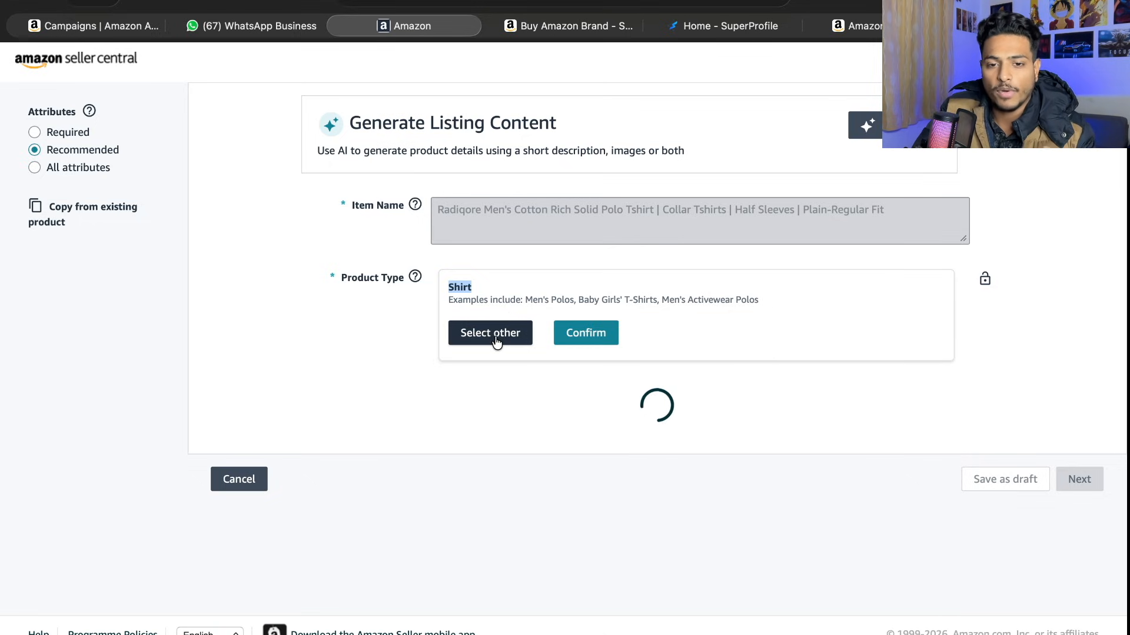
pyautogui.click(604, 345)
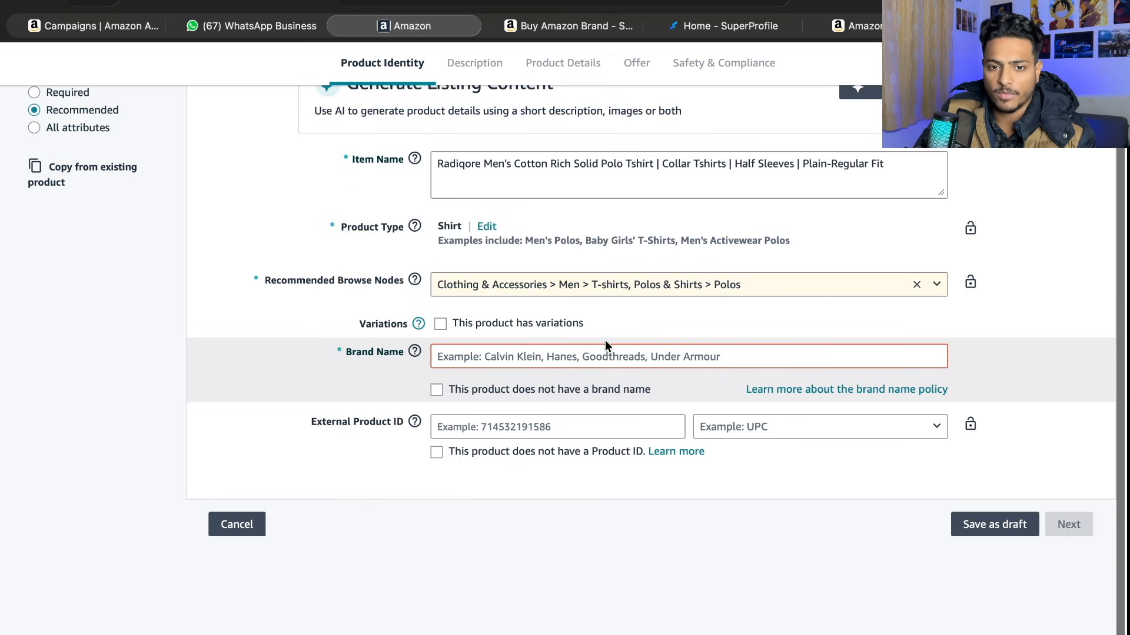
# - Set the brand name to the suggested brand RADIQORE, leaving the option for having no brand name off
pyautogui.scroll(2, 605, 344)
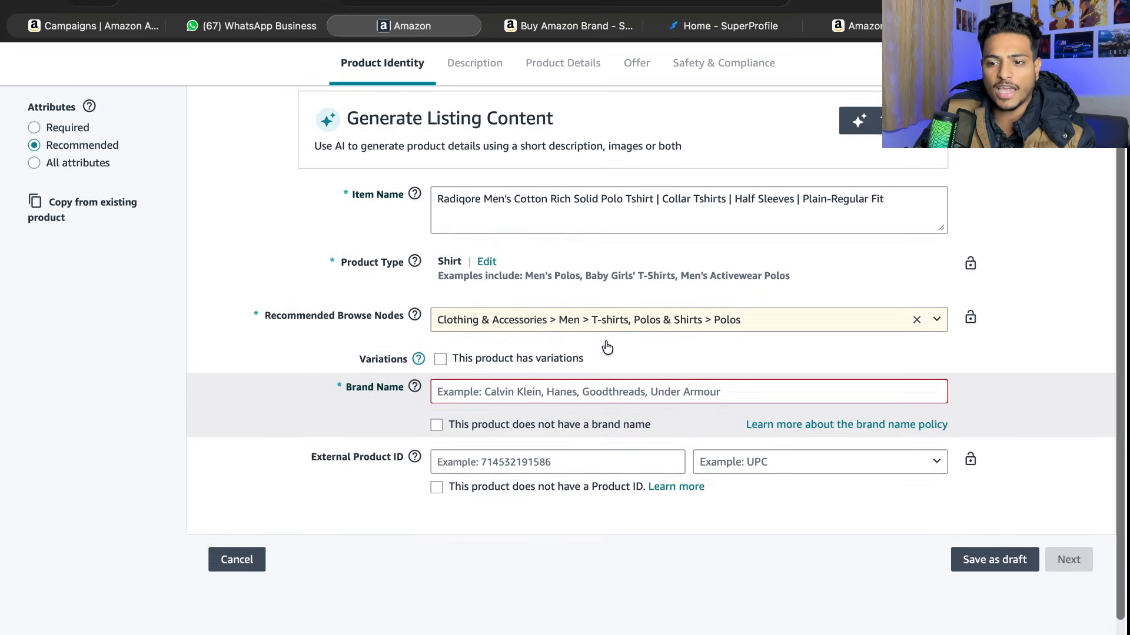
pyautogui.scroll(-1, 605, 340)
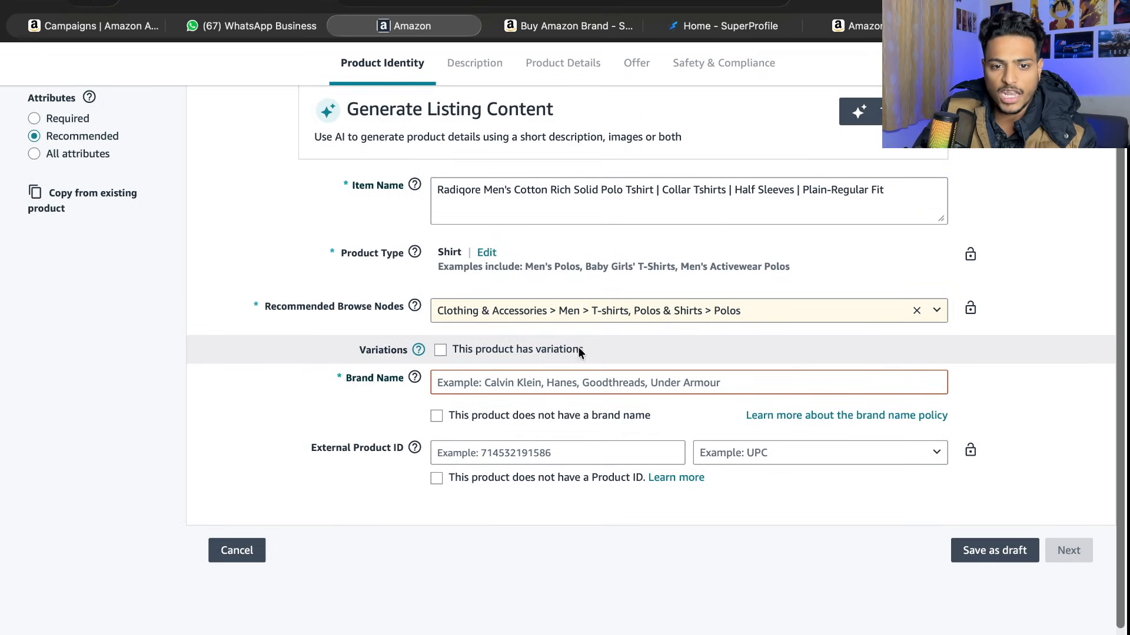
pyautogui.click(436, 417)
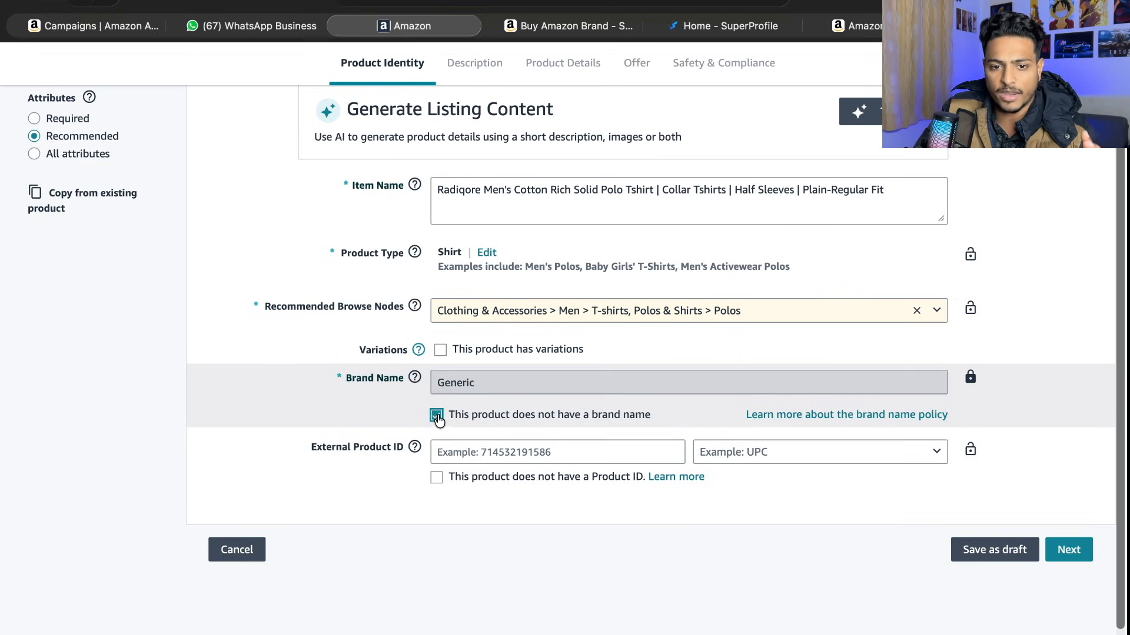
pyautogui.click(436, 417)
pyautogui.click(495, 382)
pyautogui.doubleClick(505, 383)
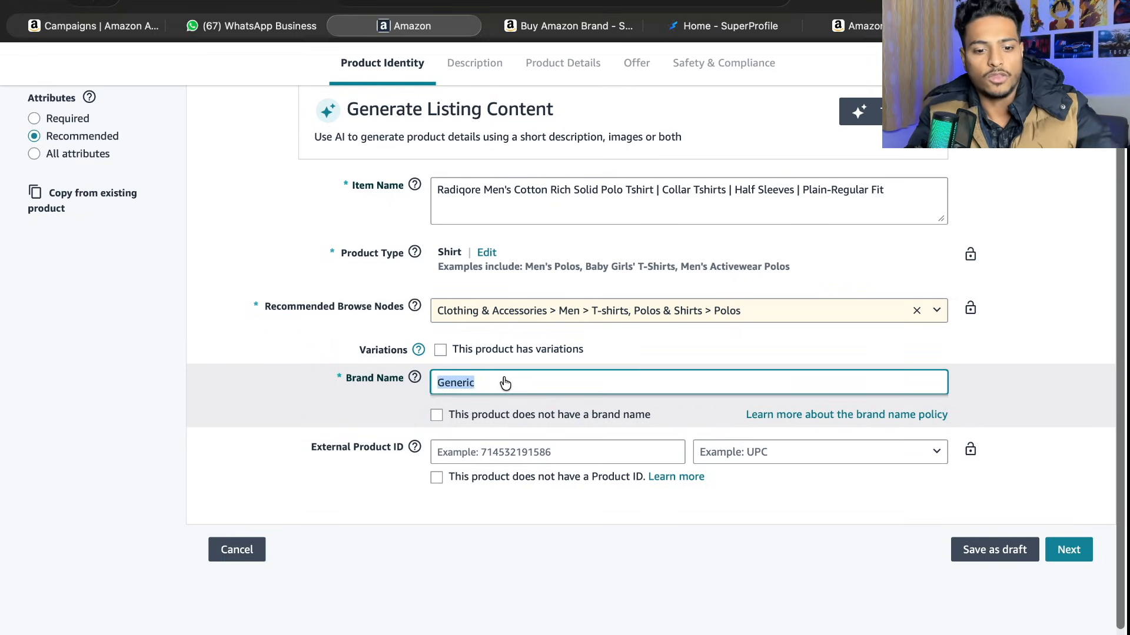
pyautogui.write('Radi')
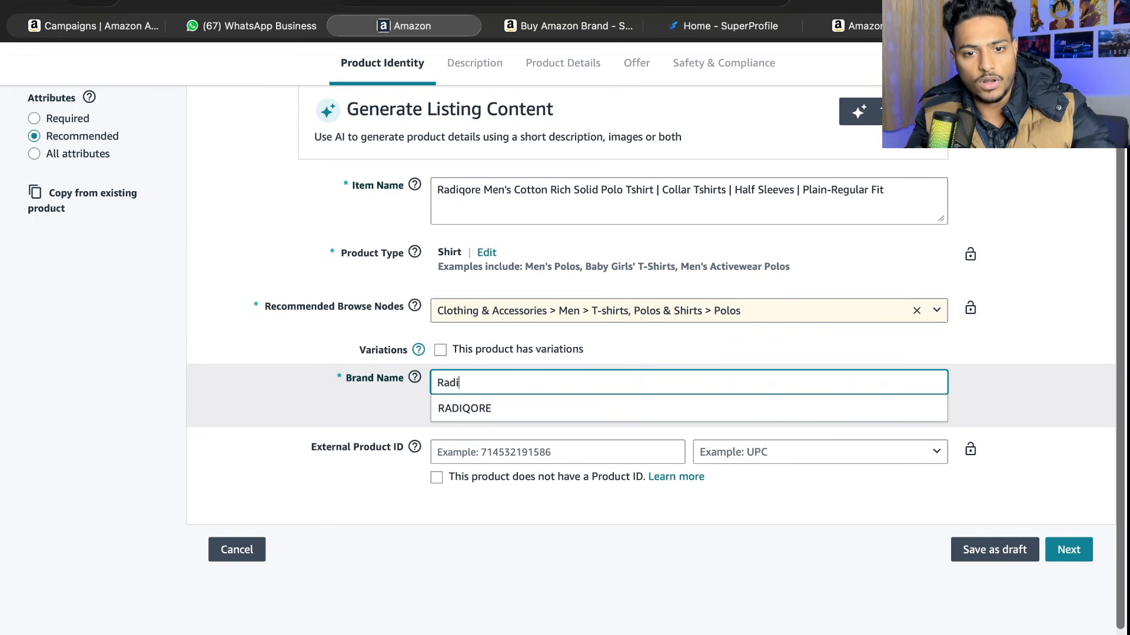
pyautogui.press('Down')
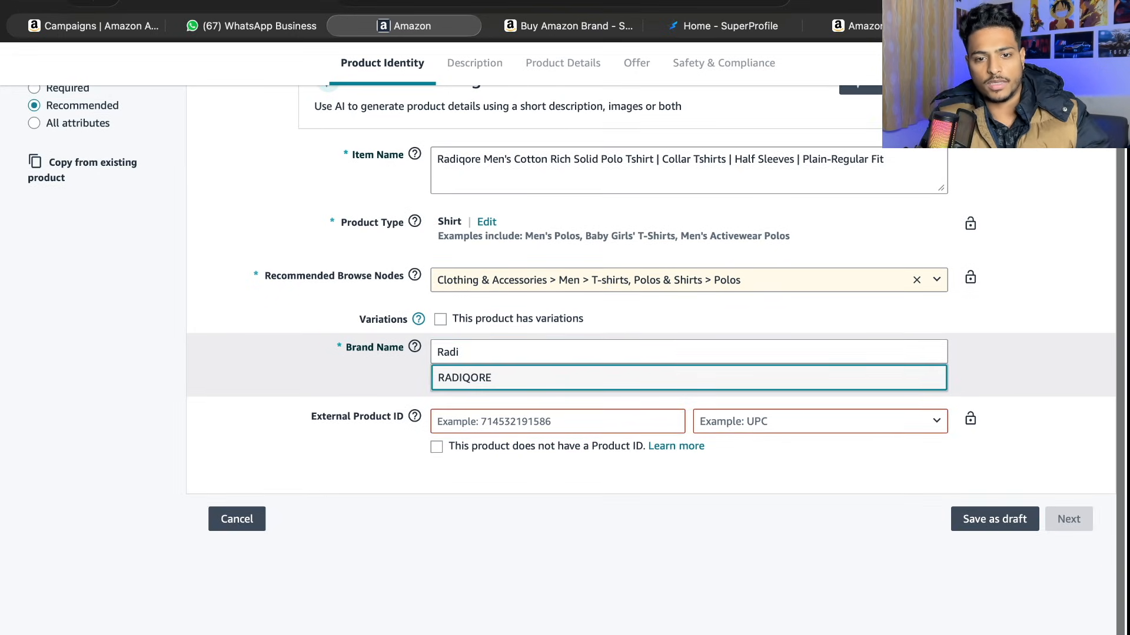
pyautogui.press('Return')
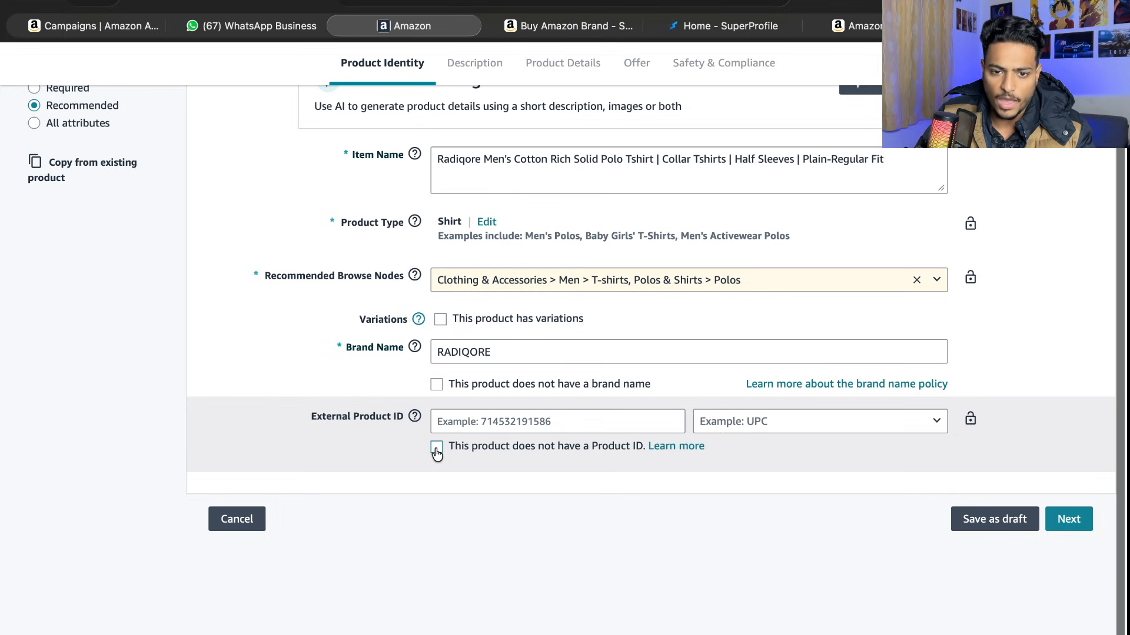
# - Mark the product as having no product ID and continue to the Description section
pyautogui.click(436, 449)
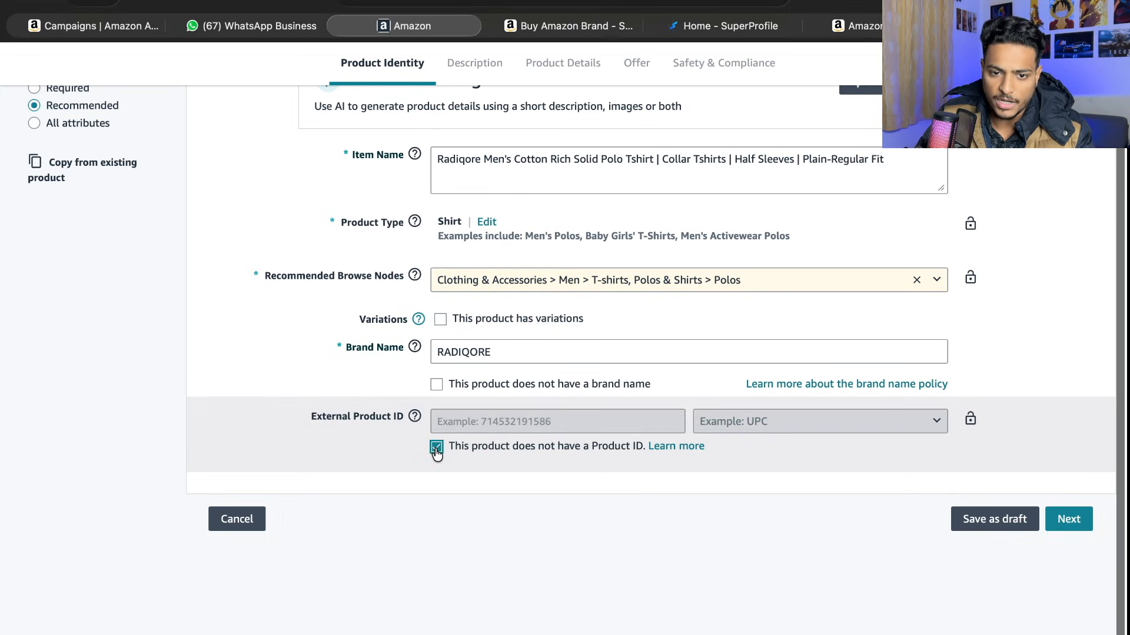
pyautogui.click(1069, 519)
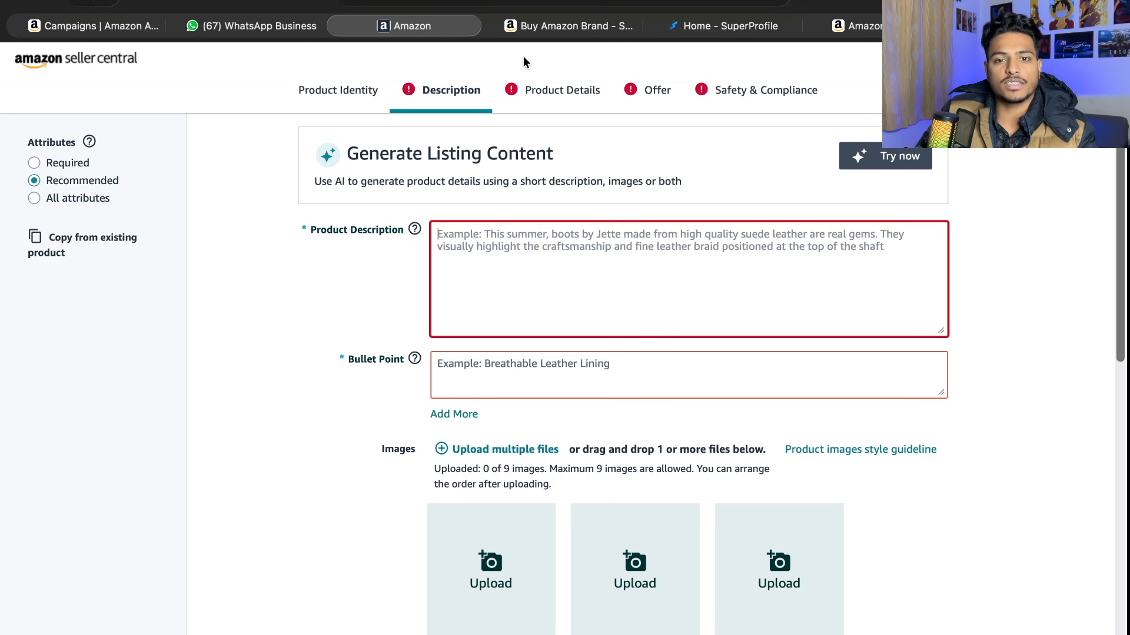
# - On the Symbol polo product page, copy the product description from "stands for quality products" through "wardrobe staple"
pyautogui.click(550, 26)
pyautogui.scroll(-15, 580, 295)
pyautogui.scroll(-7, 580, 299)
pyautogui.scroll(18, 580, 299)
pyautogui.scroll(-18, 581, 300)
pyautogui.scroll(-15, 581, 300)
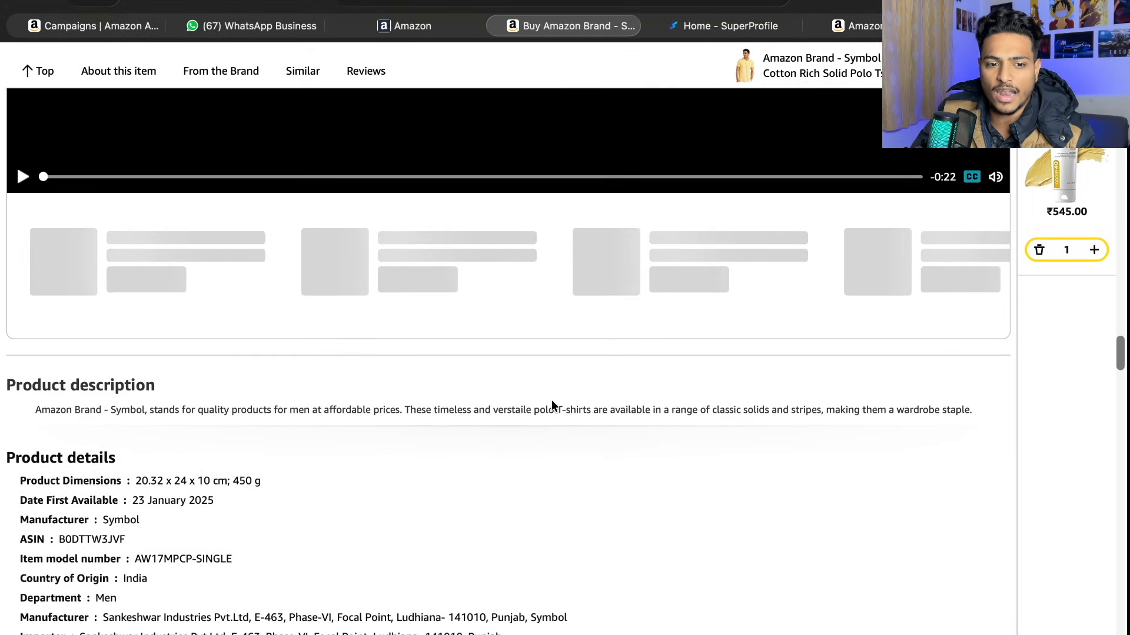
pyautogui.scroll(-3, 552, 400)
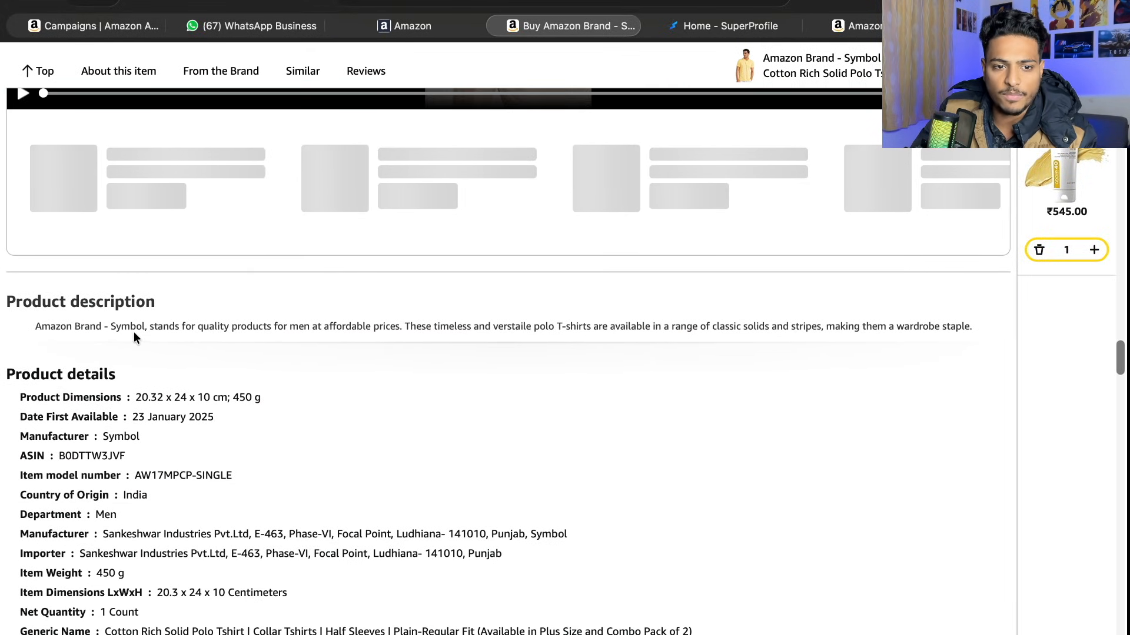
pyautogui.moveTo(153, 327)
pyautogui.mouseDown()
pyautogui.moveTo(34, 327)
pyautogui.moveTo(980, 325)
pyautogui.moveTo(35, 327)
pyautogui.moveTo(149, 328)
pyautogui.mouseUp()
pyautogui.hotkey('ctrl', 'c')
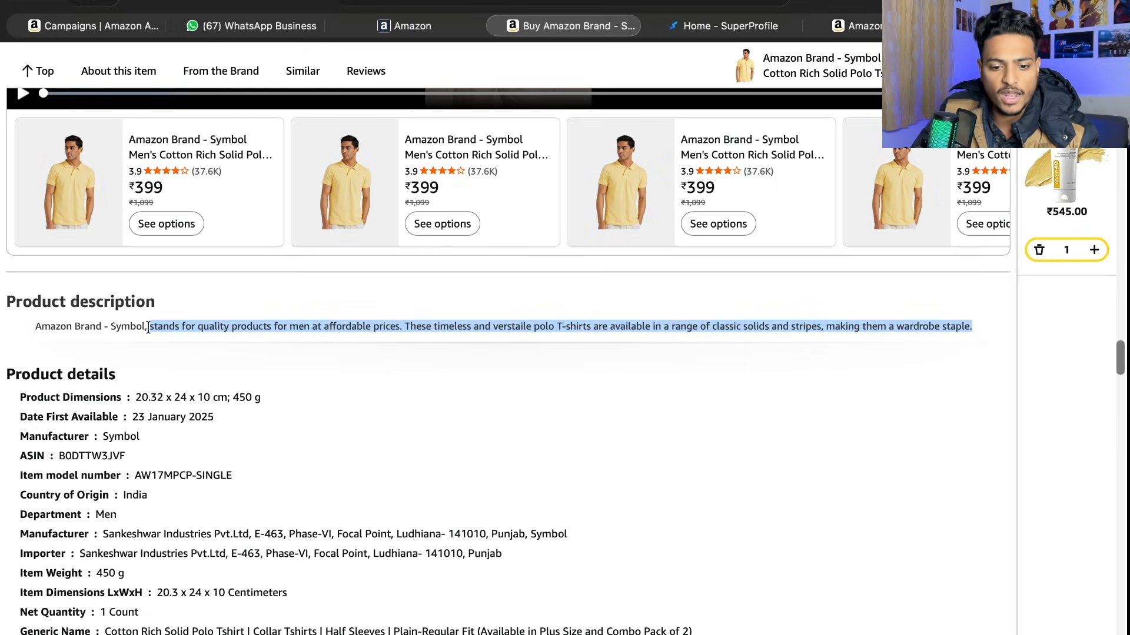
# - Back in the Seller Central listing, open the AI listing content generator and paste the copied description into its product prompt
pyautogui.click(412, 26)
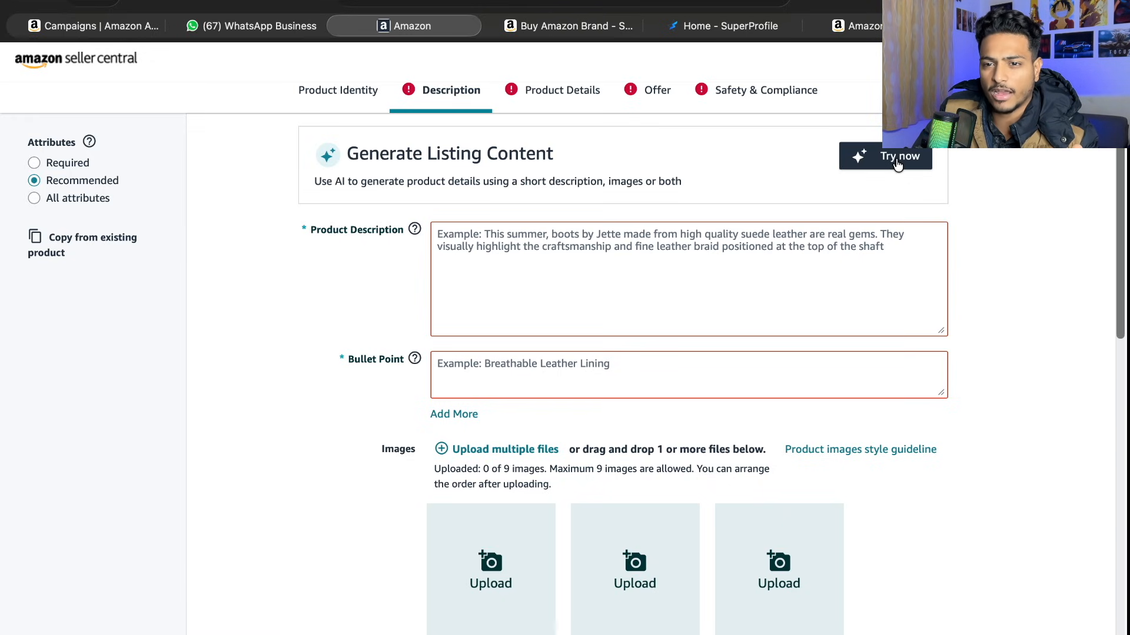
pyautogui.click(897, 163)
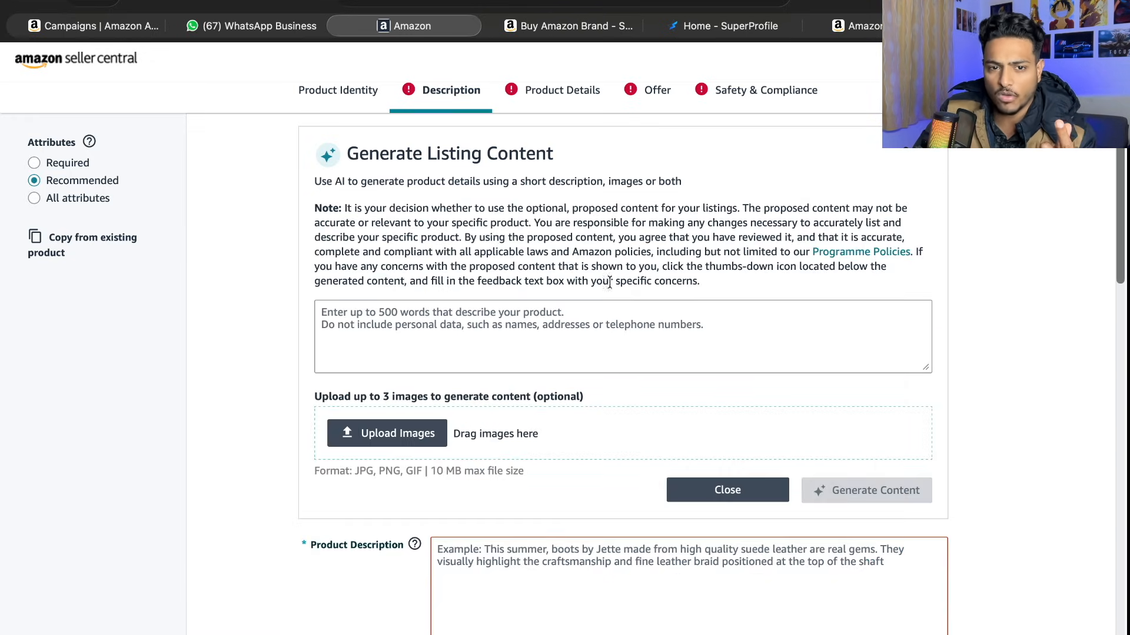
pyautogui.click(445, 352)
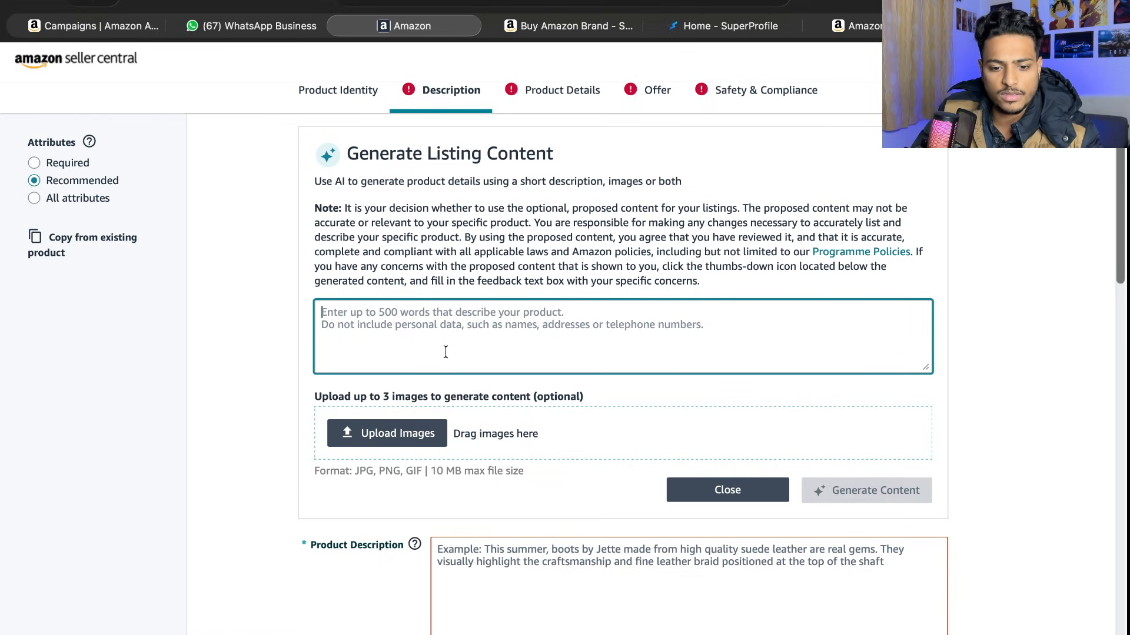
pyautogui.hotkey('ctrl', 'v')
# - Insert the full item name followed by a period before the pasted description in the AI prompt, and generate the listing content
pyautogui.click(374, 93)
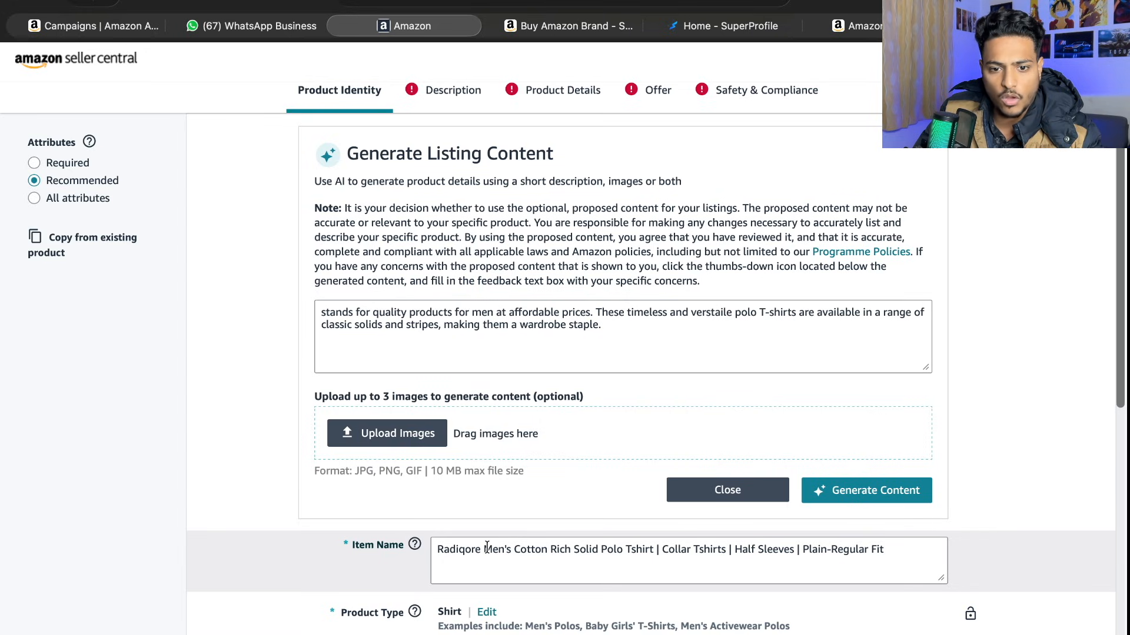
pyautogui.moveTo(434, 548); pyautogui.dragTo(904, 553)
pyautogui.press('super+c')
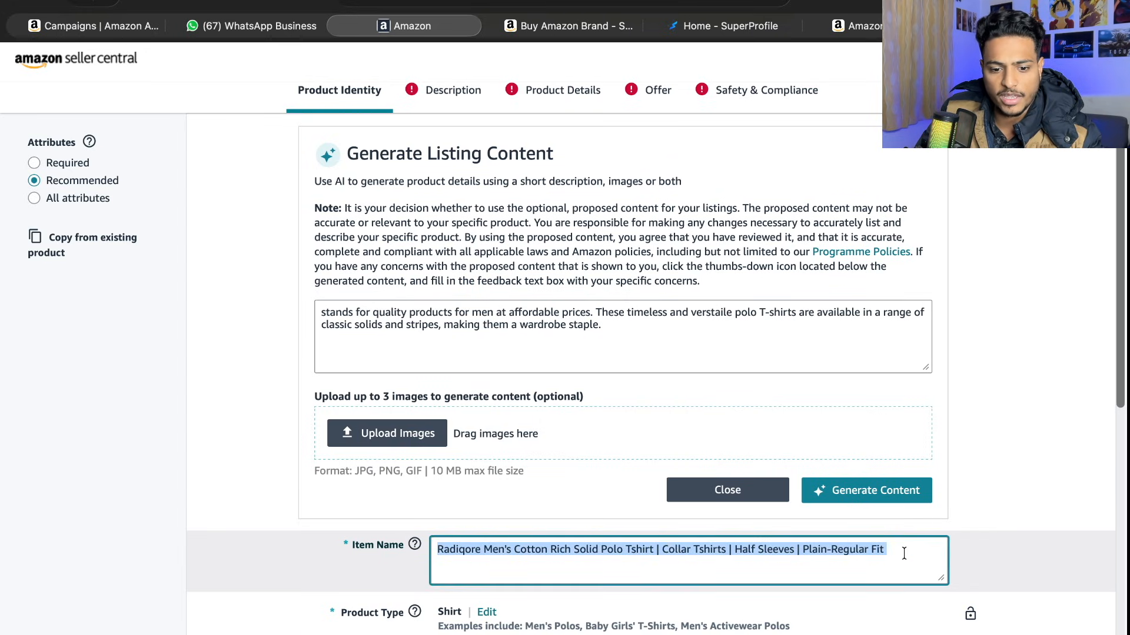
pyautogui.click(451, 90)
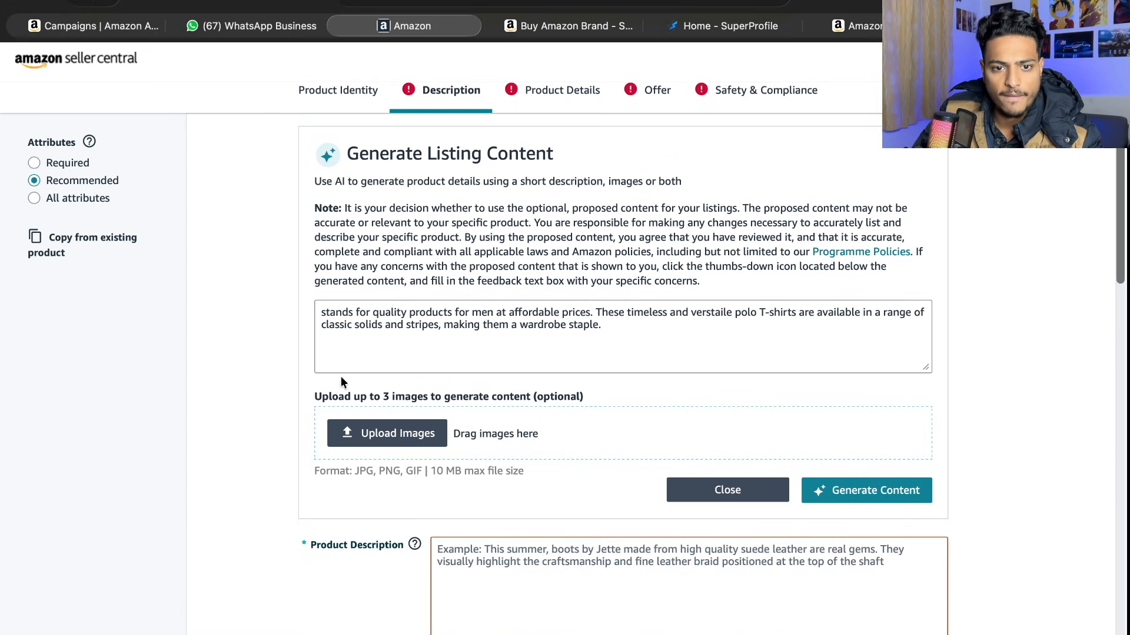
pyautogui.click(321, 315)
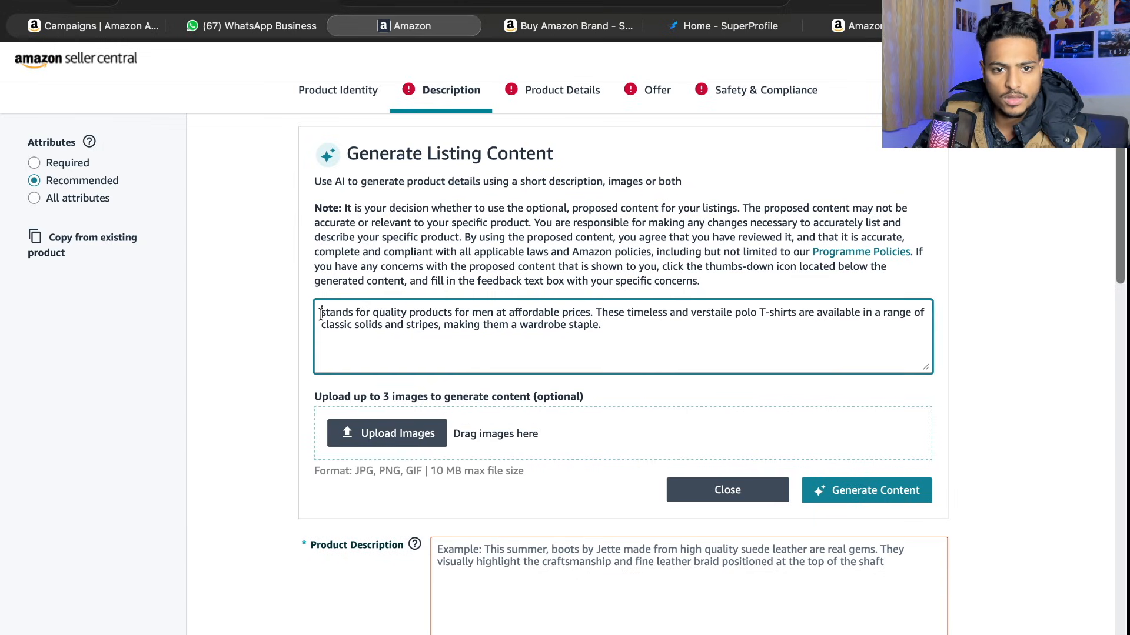
pyautogui.press('super+v')
pyautogui.write('.')
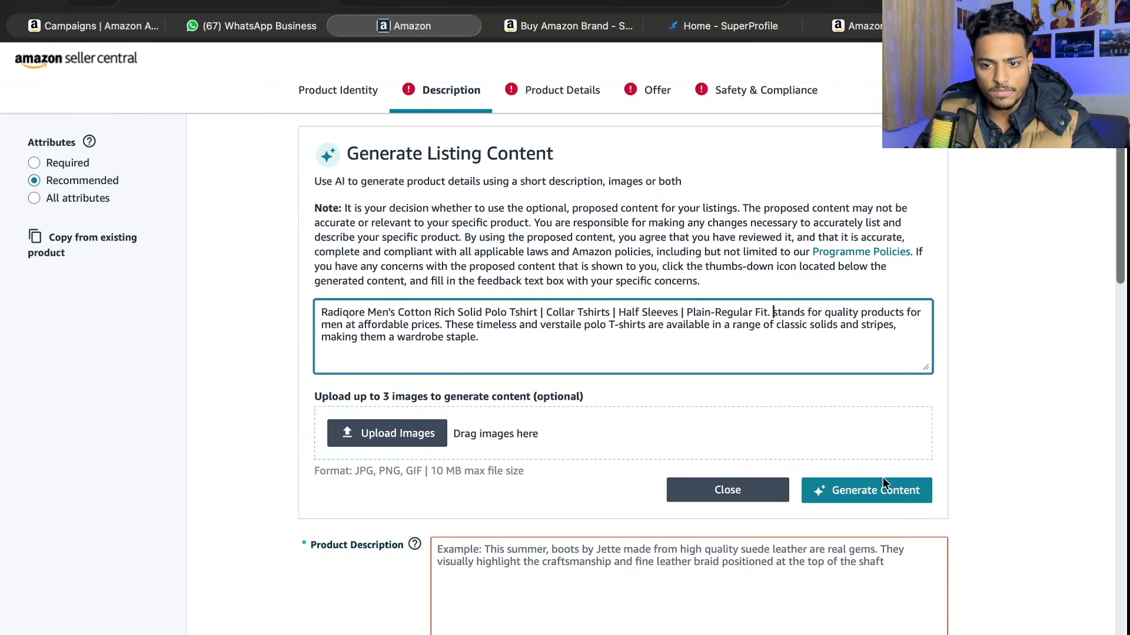
pyautogui.click(888, 504)
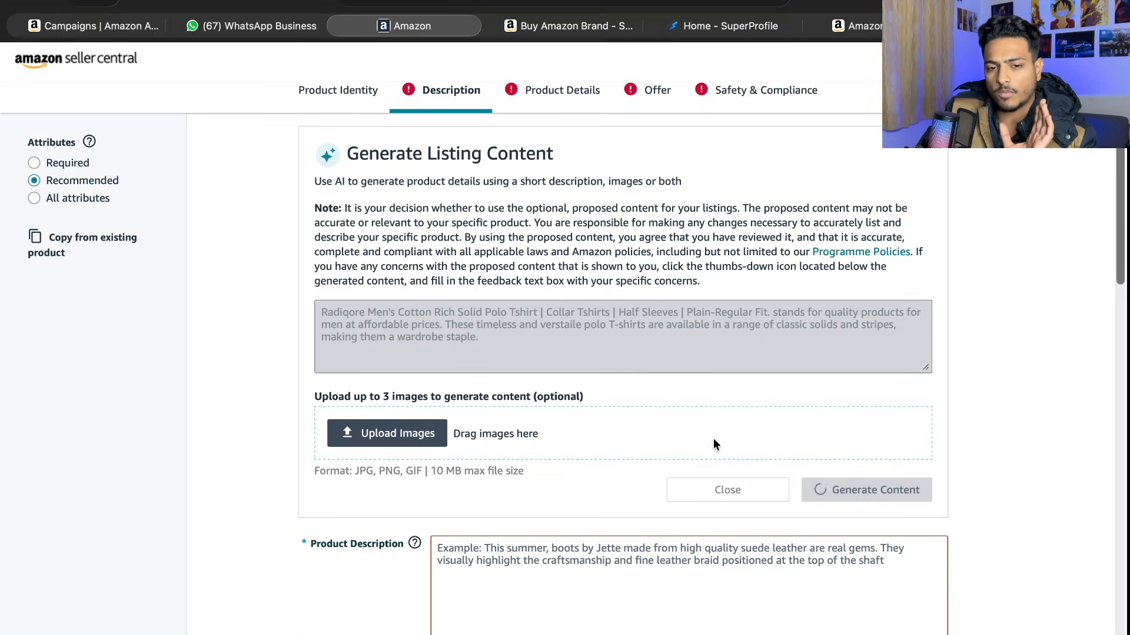
# - In the Product Identity section, try a vertical bar instead of the comma after "Half Sleeves" in the item name
pyautogui.scroll(-5, 713, 438)
pyautogui.scroll(2, 713, 439)
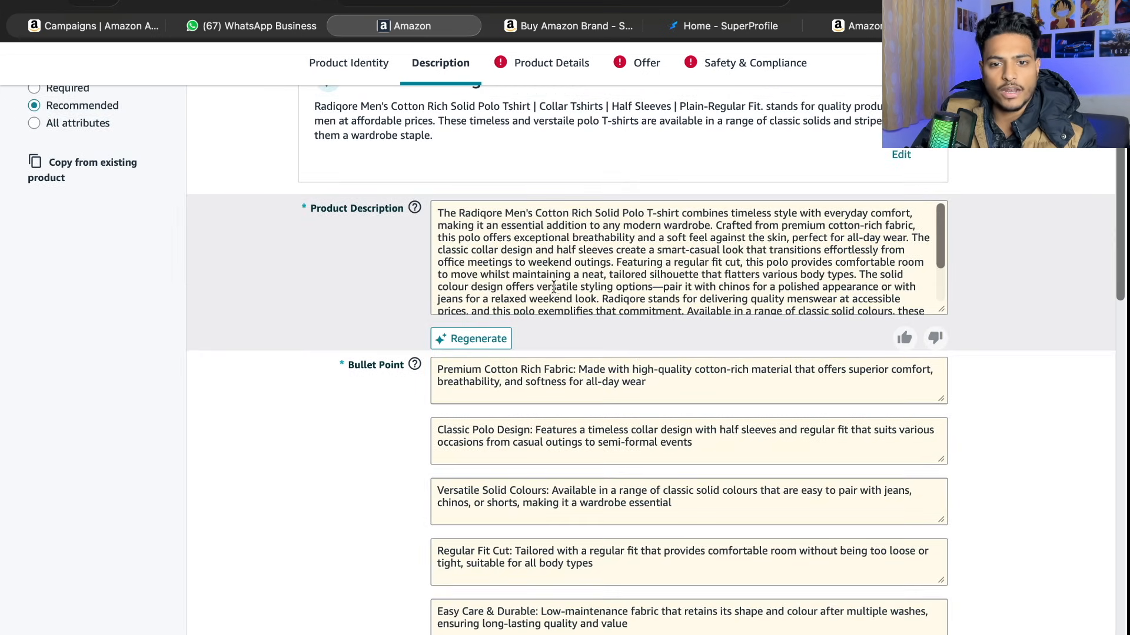
pyautogui.scroll(-5, 553, 286)
pyautogui.scroll(-3, 553, 286)
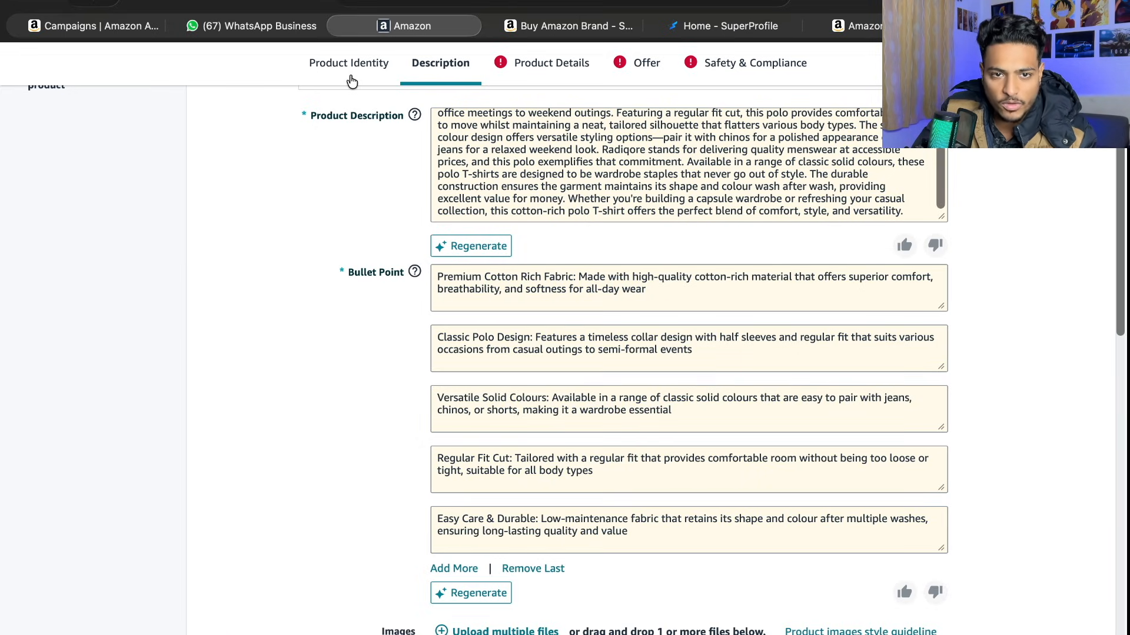
pyautogui.click(349, 76)
pyautogui.moveTo(495, 281); pyautogui.dragTo(848, 292)
pyautogui.click(848, 292)
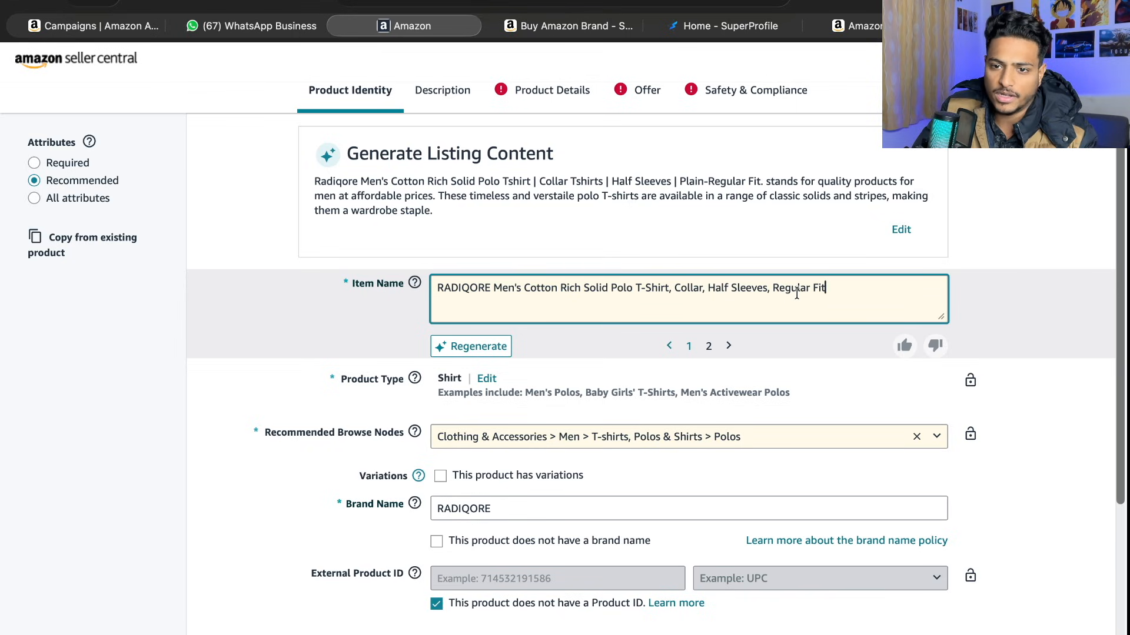
pyautogui.press('BackSpace')
pyautogui.write('|')
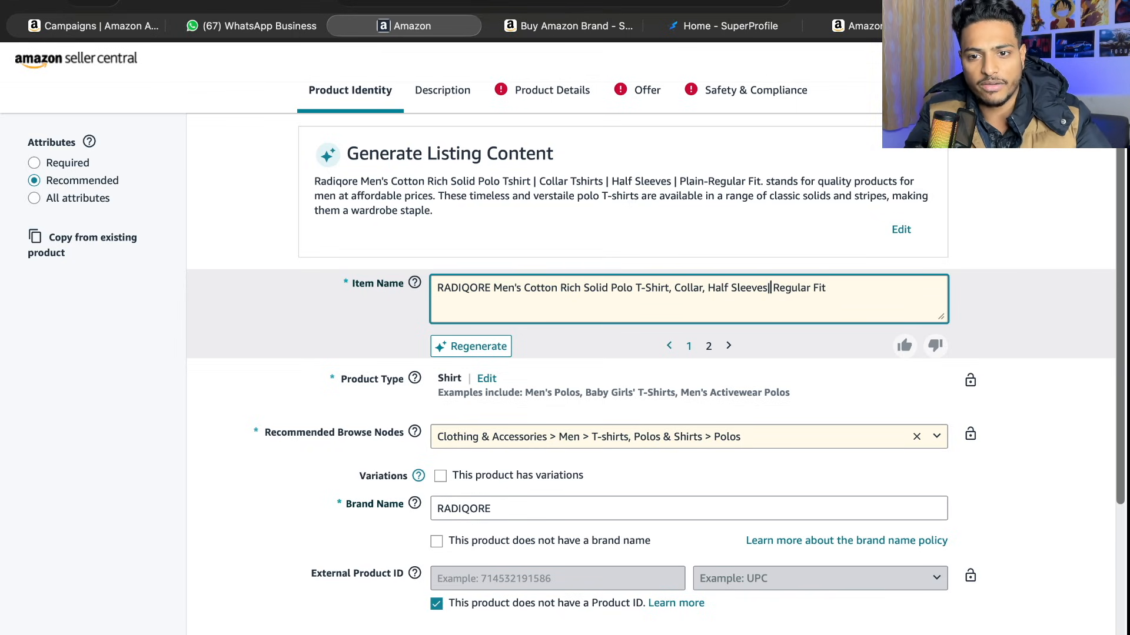
pyautogui.press('Left')
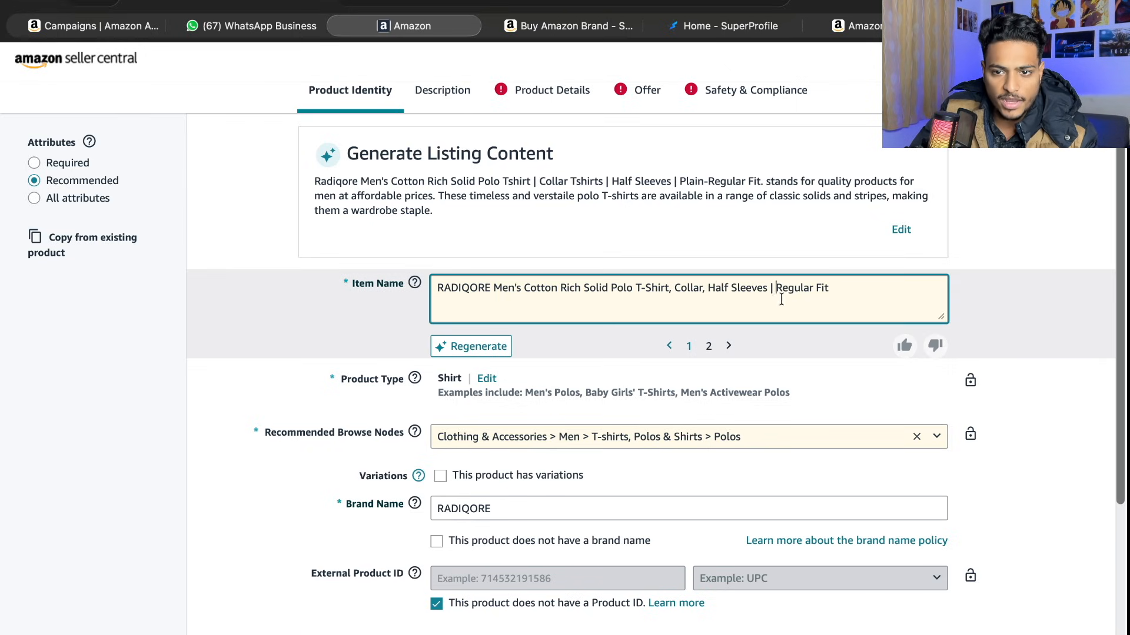
# - Replace the vertical bar after "Half Sleeves" in the item name with a comma directly followed by "Regular Fit"
pyautogui.press('BackSpace')
pyautogui.write(',')
pyautogui.press('BackSpace')
pyautogui.press('BackSpace')
pyautogui.write(',')
pyautogui.press('BackSpace')
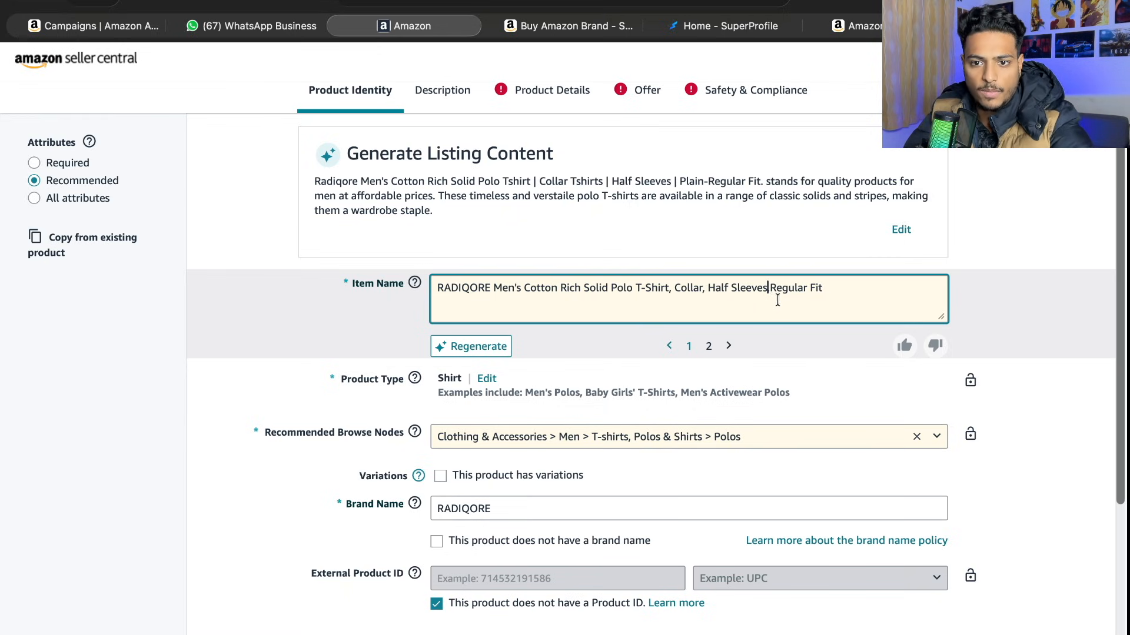
# - Review the AI-generated description and bullet points against the title on the Symbol polo product page, ending back in the Seller Central listing
pyautogui.click(450, 107)
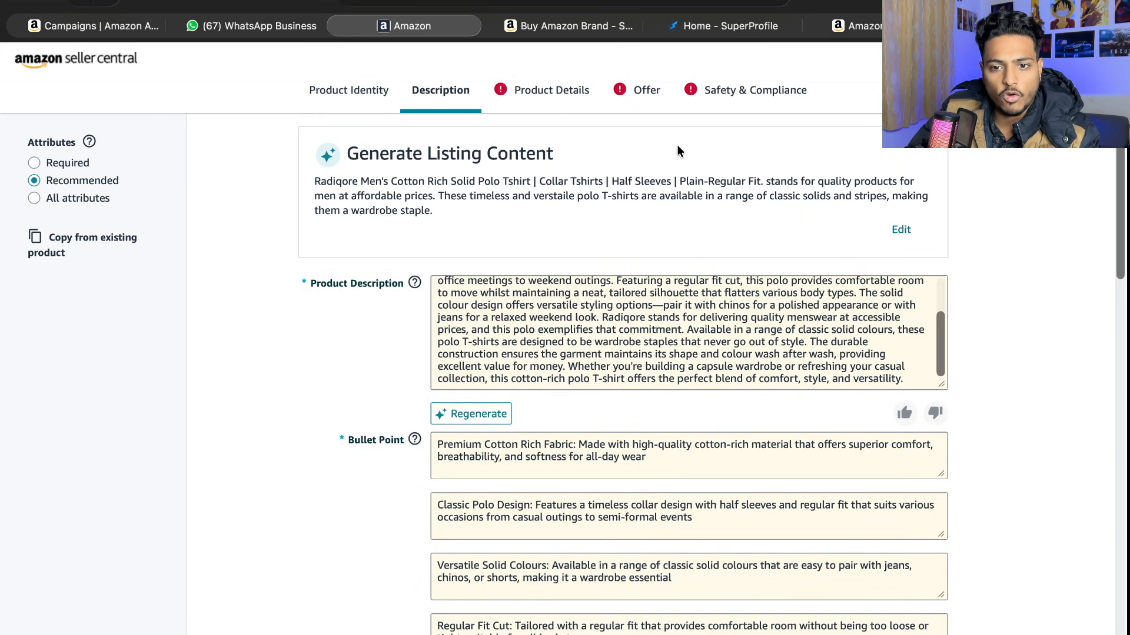
pyautogui.scroll(-3, 677, 152)
pyautogui.scroll(5, 683, 191)
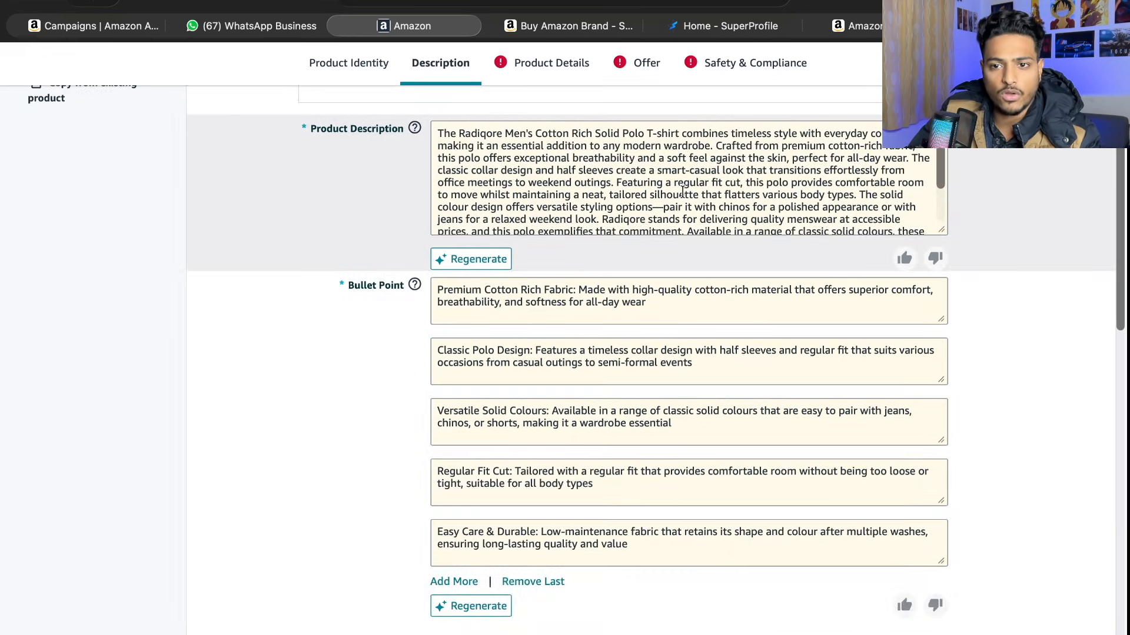
pyautogui.click(589, 26)
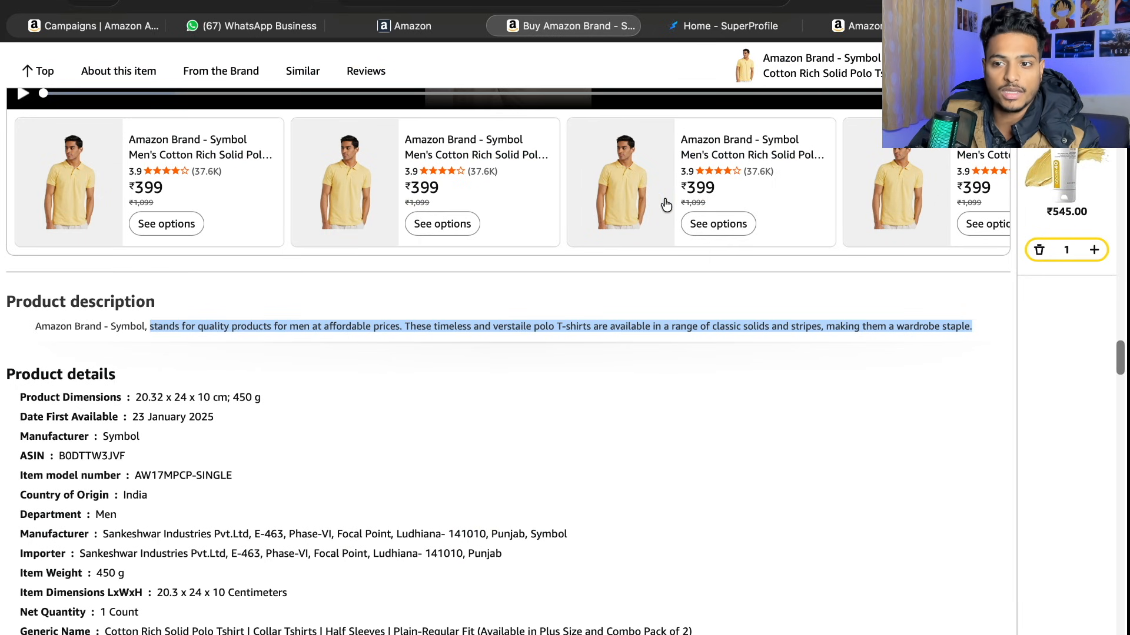
pyautogui.scroll(10, 666, 206)
pyautogui.scroll(15, 666, 205)
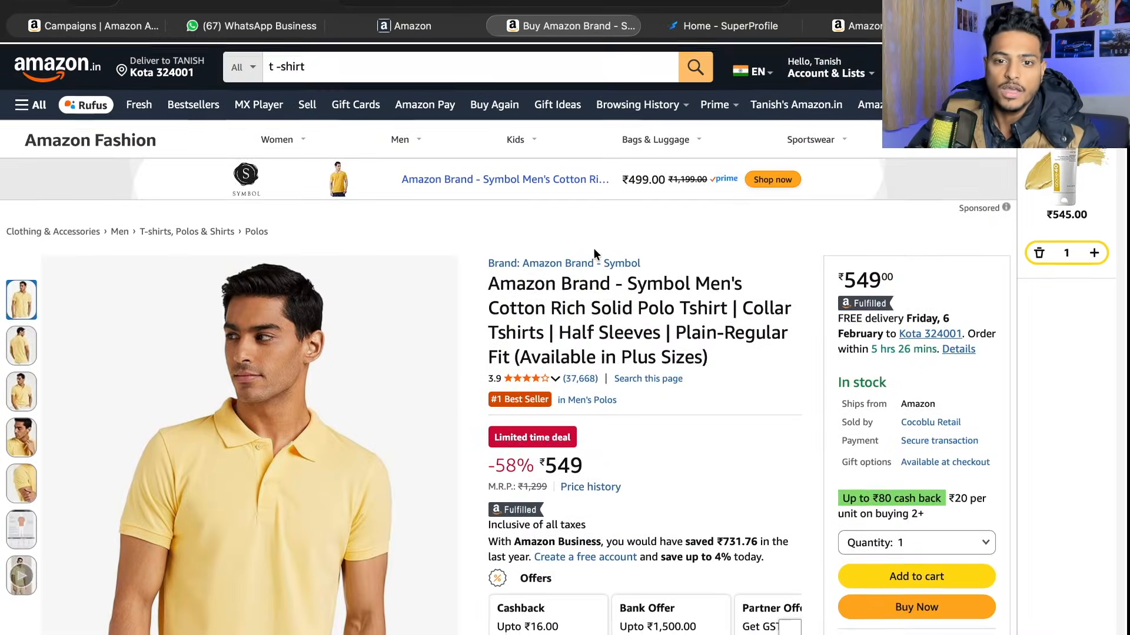
pyautogui.moveTo(475, 290); pyautogui.dragTo(561, 282)
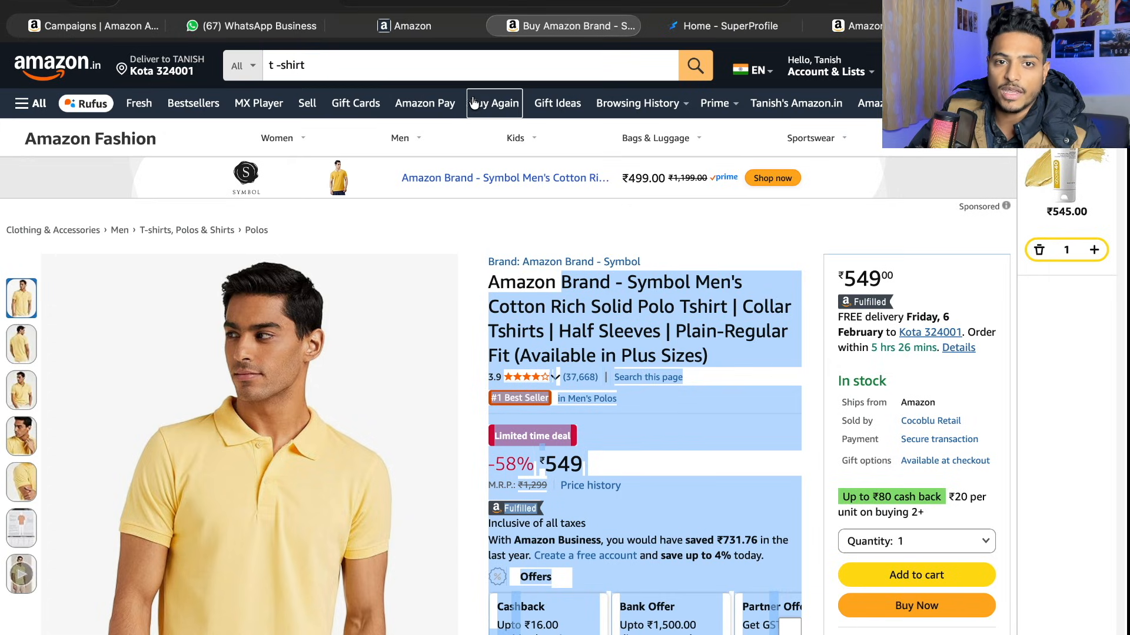
pyautogui.click(402, 25)
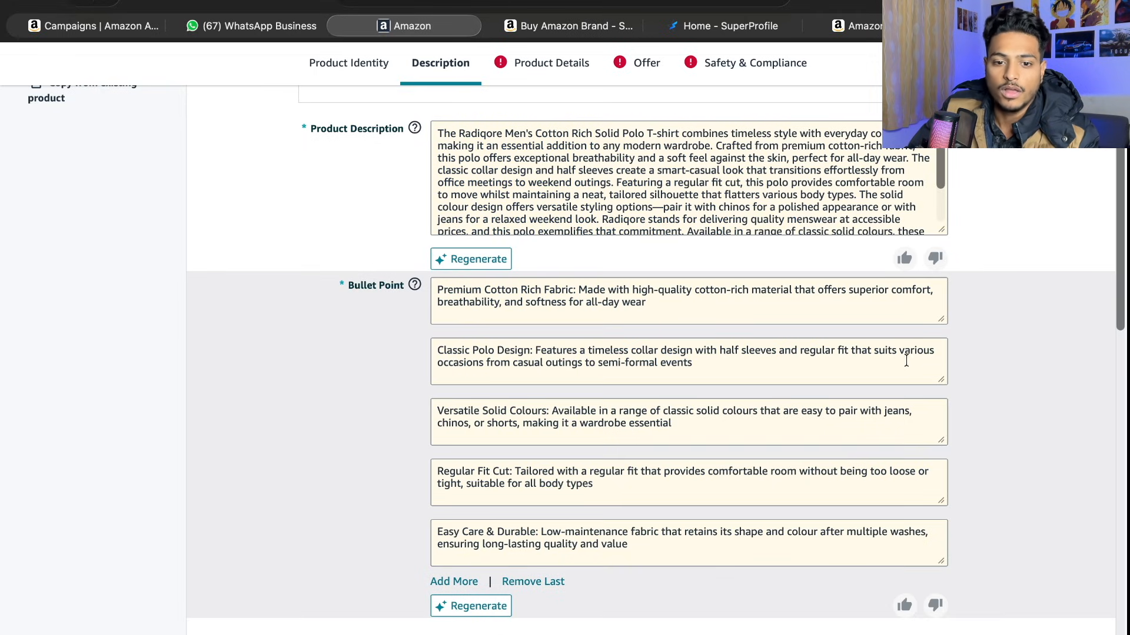
# - Upload 1.jpg, 2.jpg, 3.jpg and 4.jpg from the "t shirt" folder as product images in the Description section
pyautogui.scroll(-6, 972, 406)
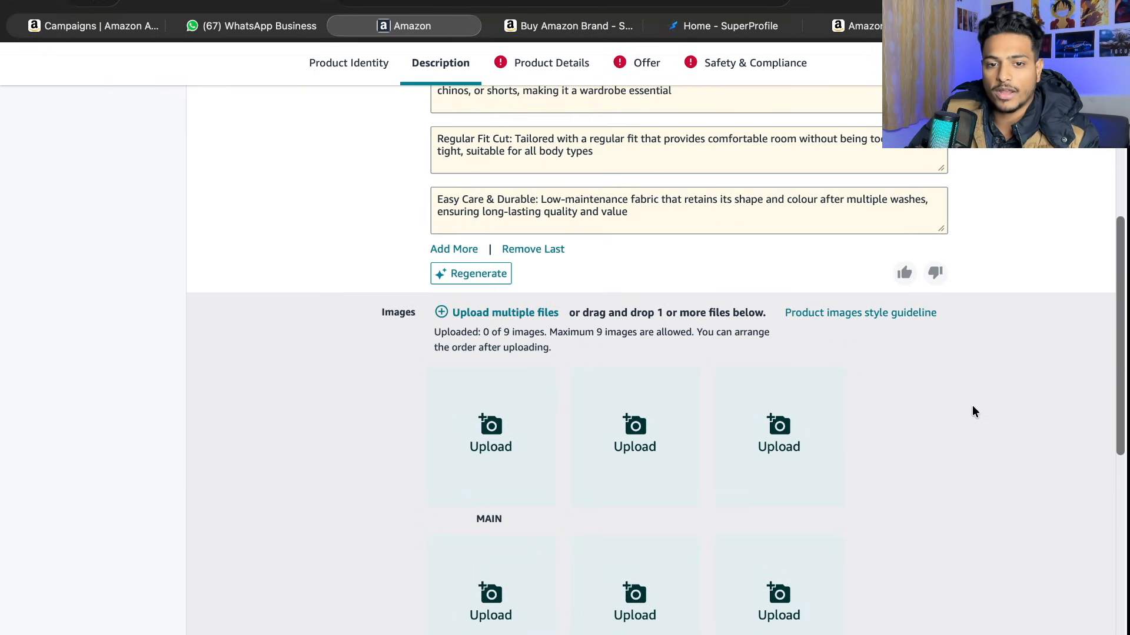
pyautogui.scroll(8, 972, 408)
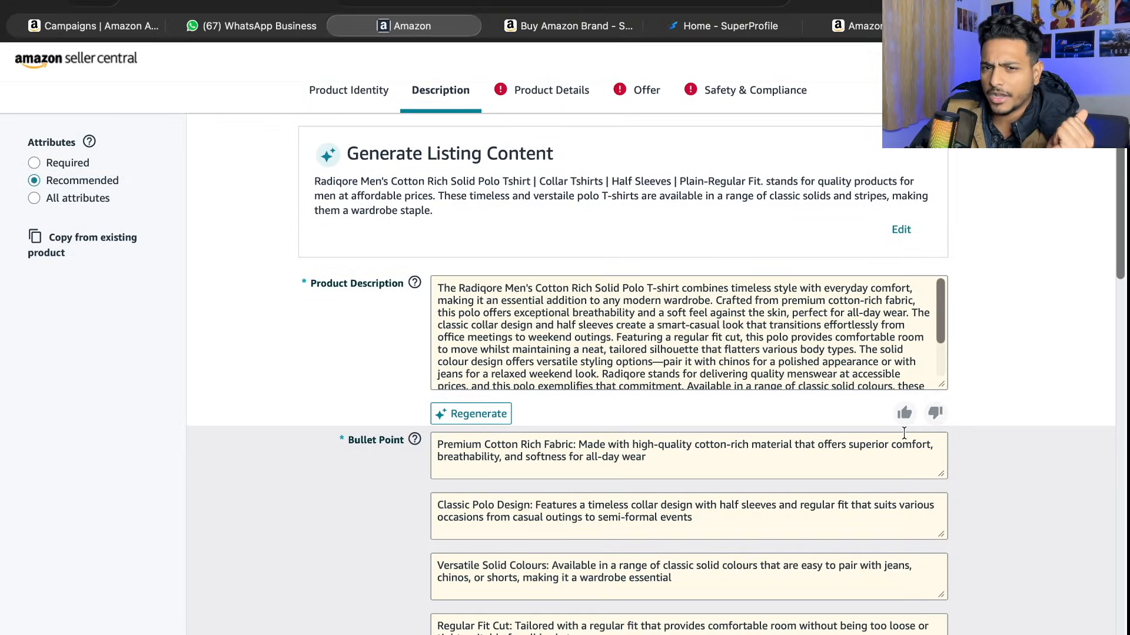
pyautogui.scroll(-15, 856, 508)
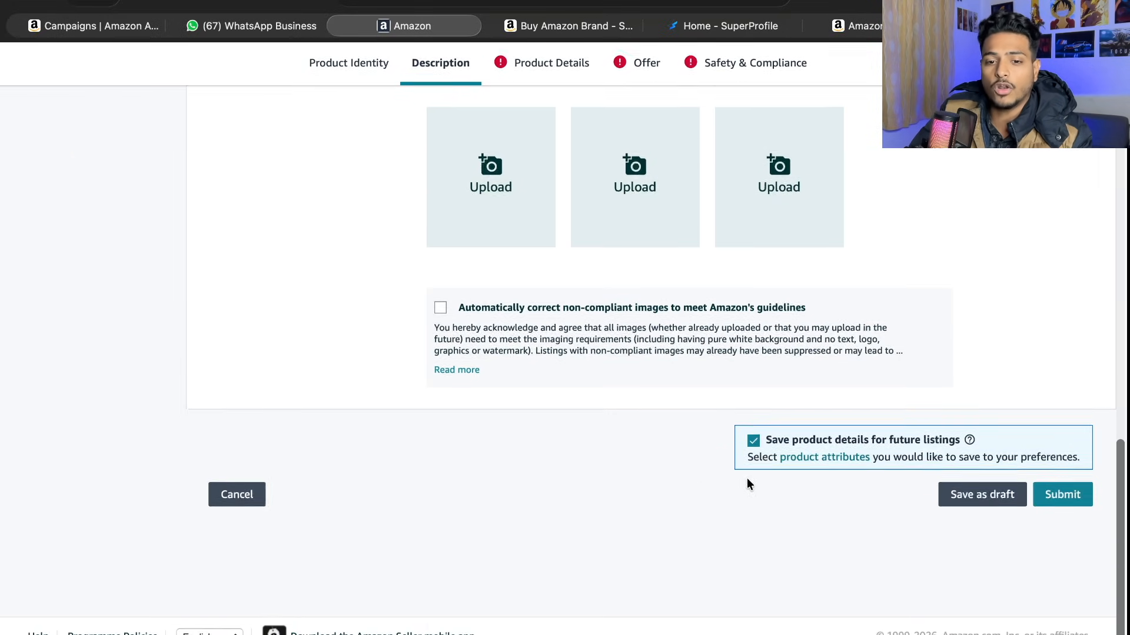
pyautogui.scroll(8, 599, 372)
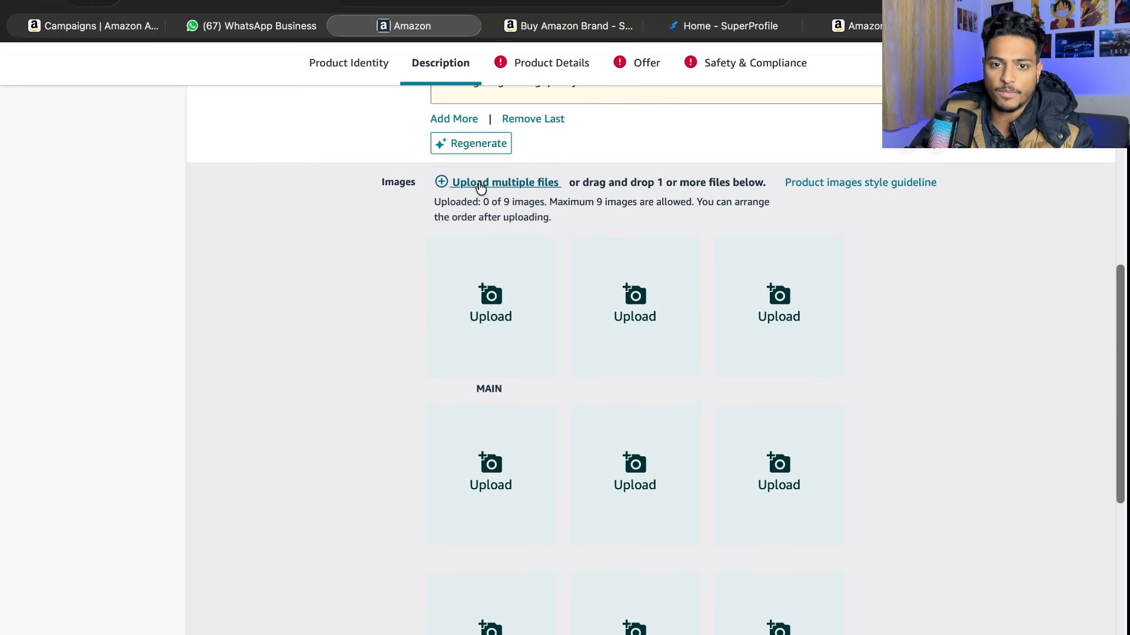
pyautogui.click(480, 190)
pyautogui.moveTo(323, 266); pyautogui.dragTo(344, 353)
pyautogui.click(699, 366)
pyautogui.keyDown('super'); pyautogui.click(879, 266); pyautogui.keyUp('super')
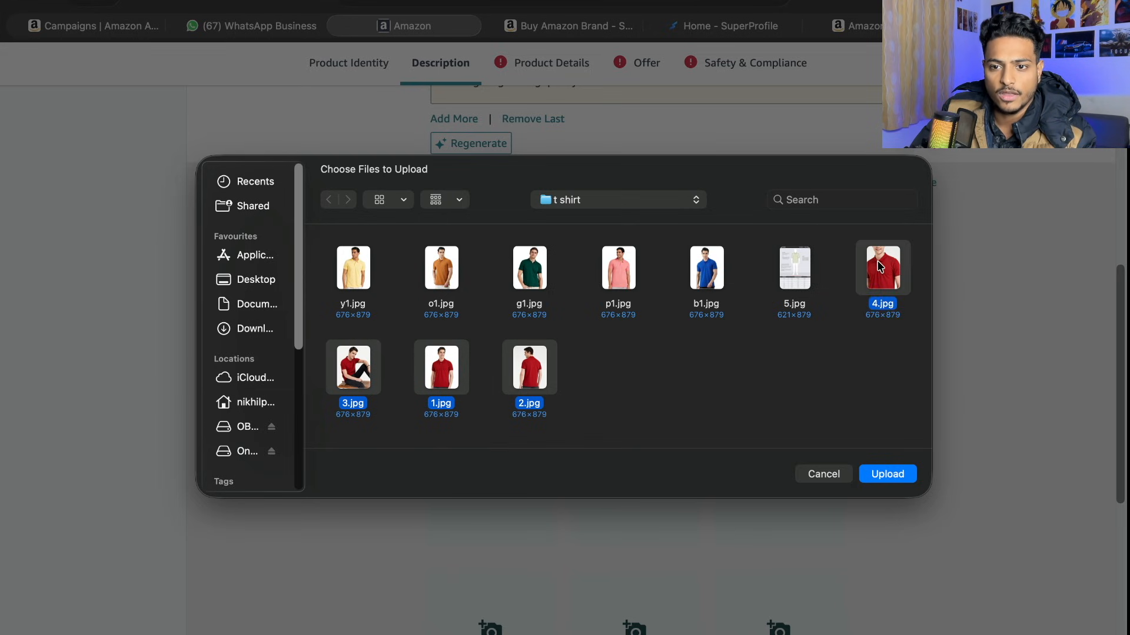
pyautogui.click(884, 473)
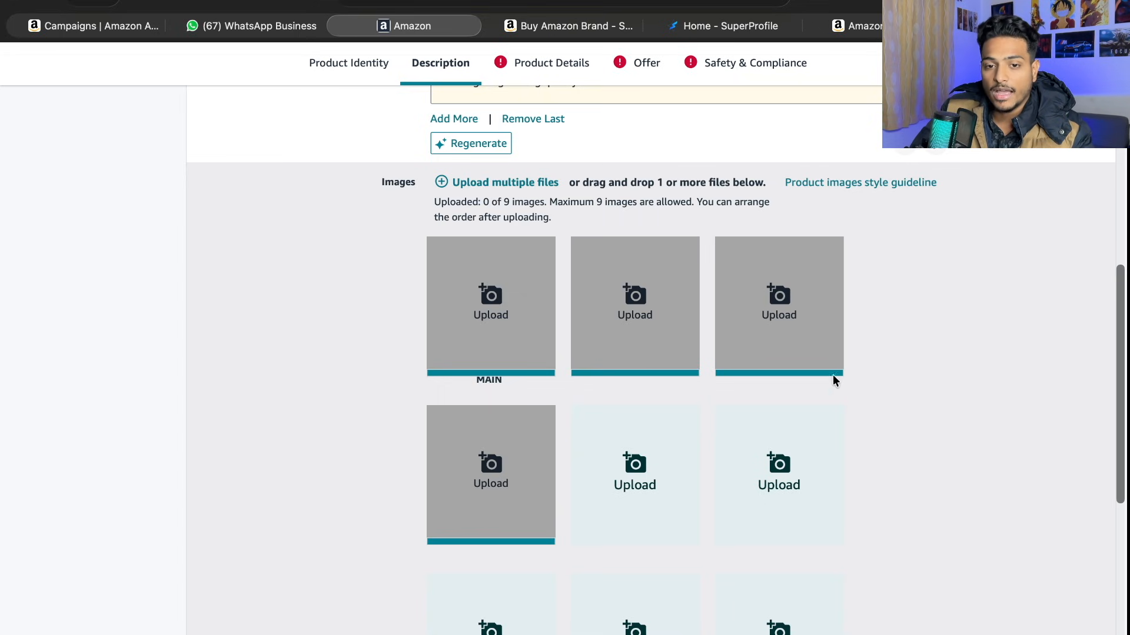
# - Remove all the uploaded product images from the listing
pyautogui.click(529, 378)
pyautogui.click(681, 364)
pyautogui.click(828, 364)
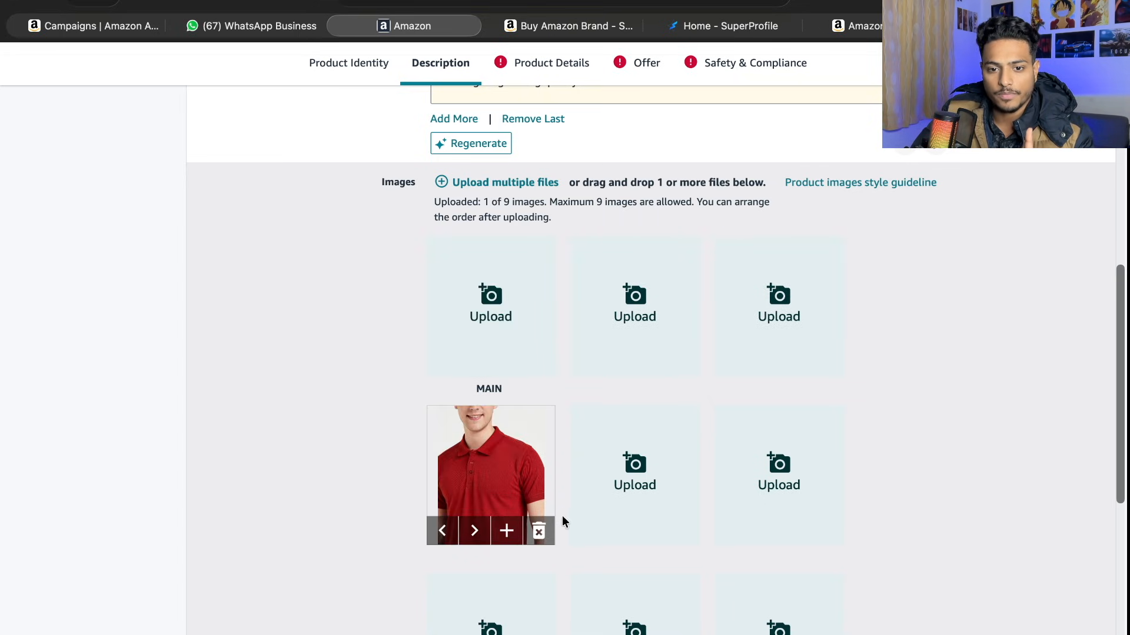
pyautogui.click(538, 531)
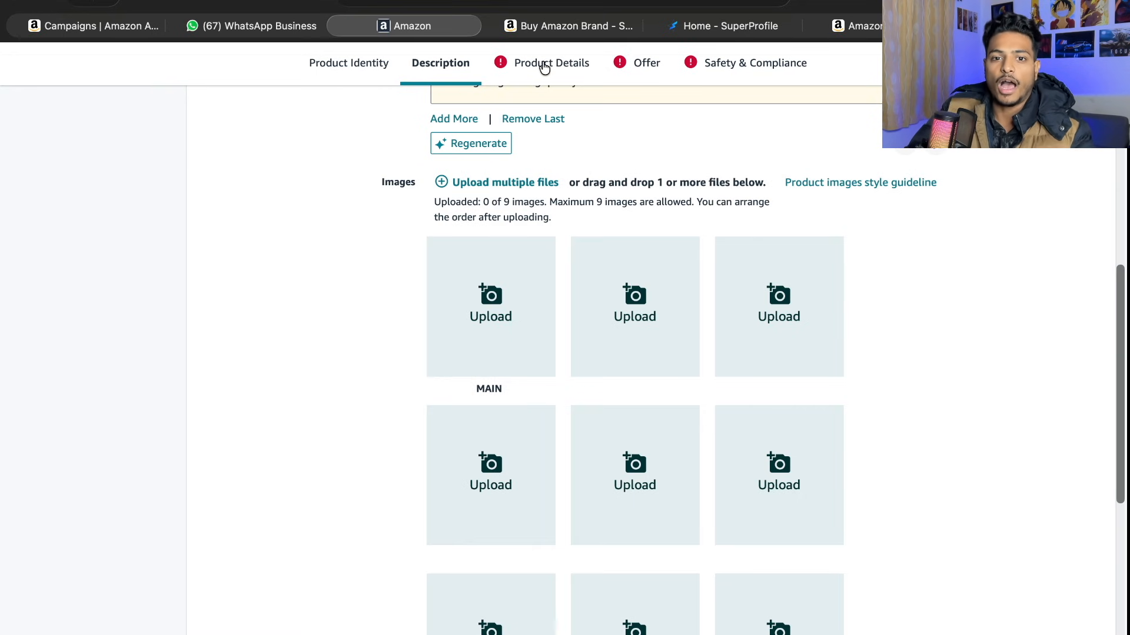
# - In the Product Identity section, mark the product as having variations that differ by Color and Shirt Size
pyautogui.scroll(10, 573, 217)
pyautogui.scroll(-2, 573, 315)
pyautogui.scroll(-18, 583, 465)
pyautogui.scroll(15, 590, 492)
pyautogui.scroll(-1, 544, 108)
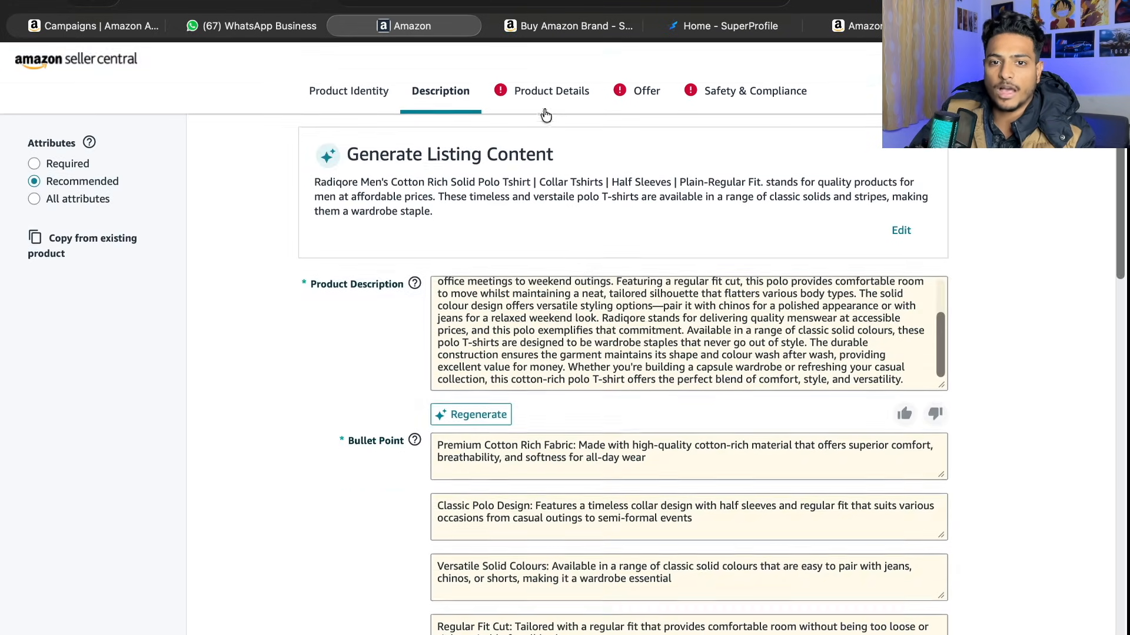
pyautogui.click(344, 100)
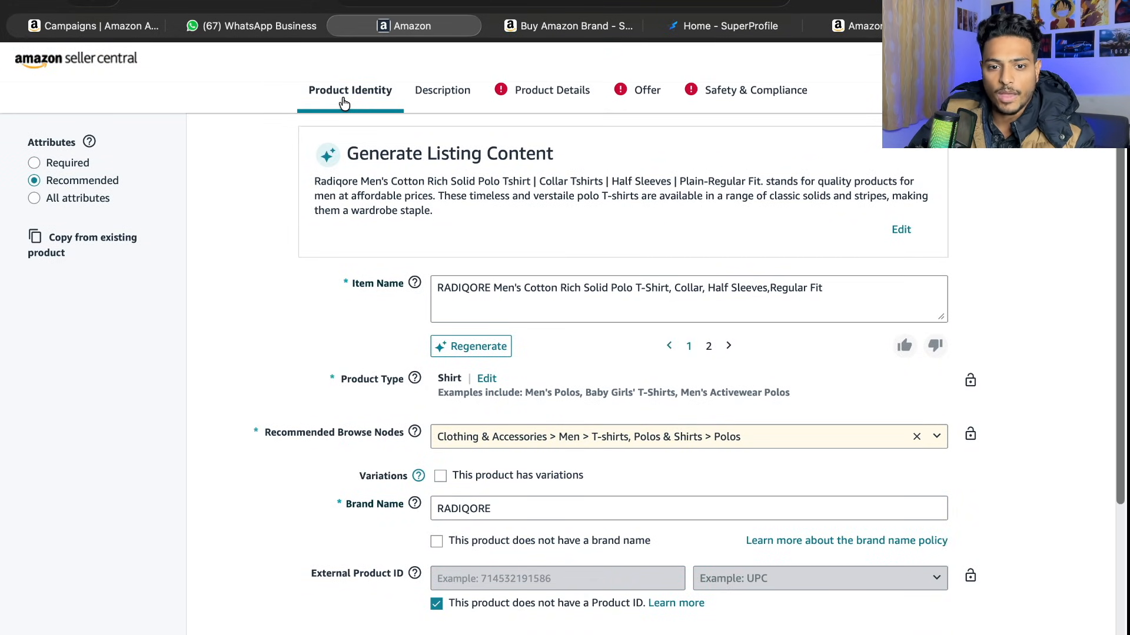
pyautogui.click(441, 476)
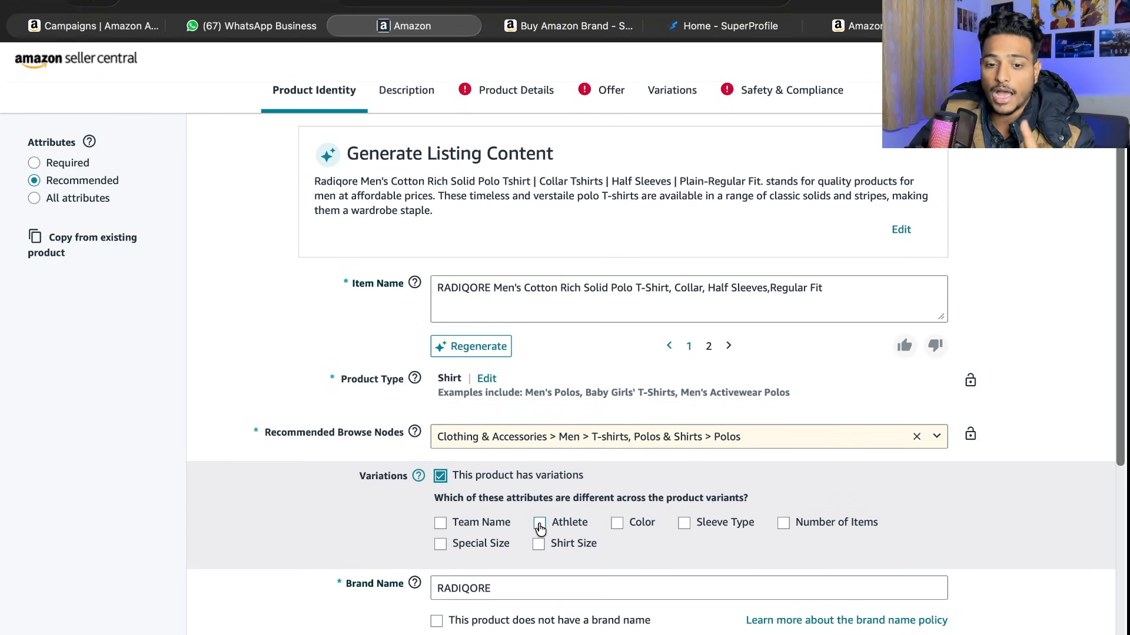
pyautogui.click(616, 525)
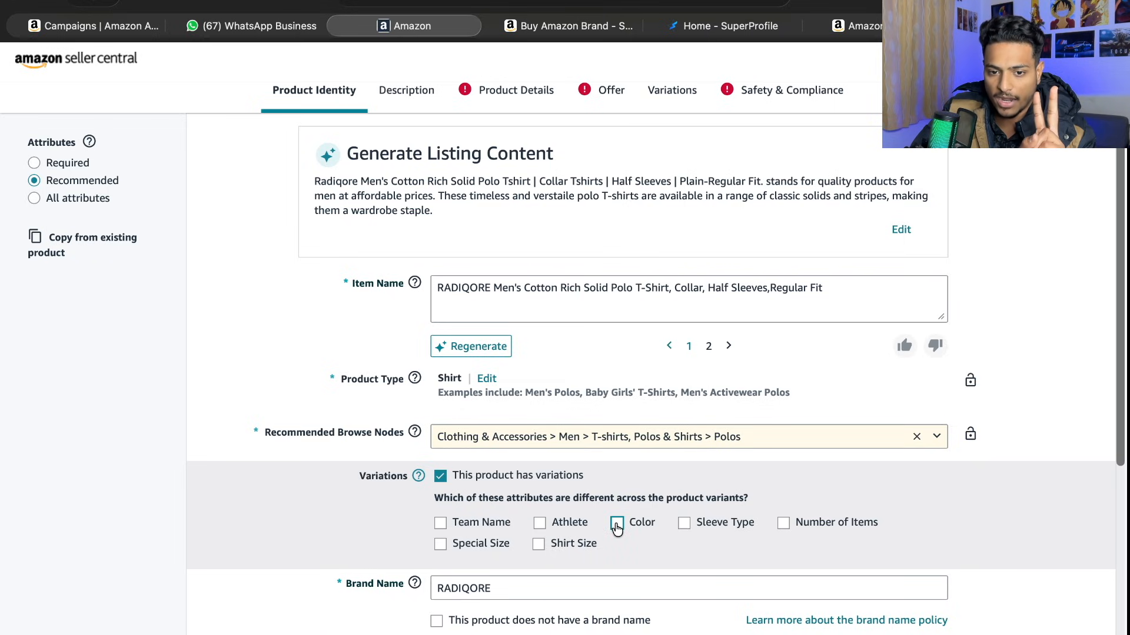
pyautogui.click(539, 546)
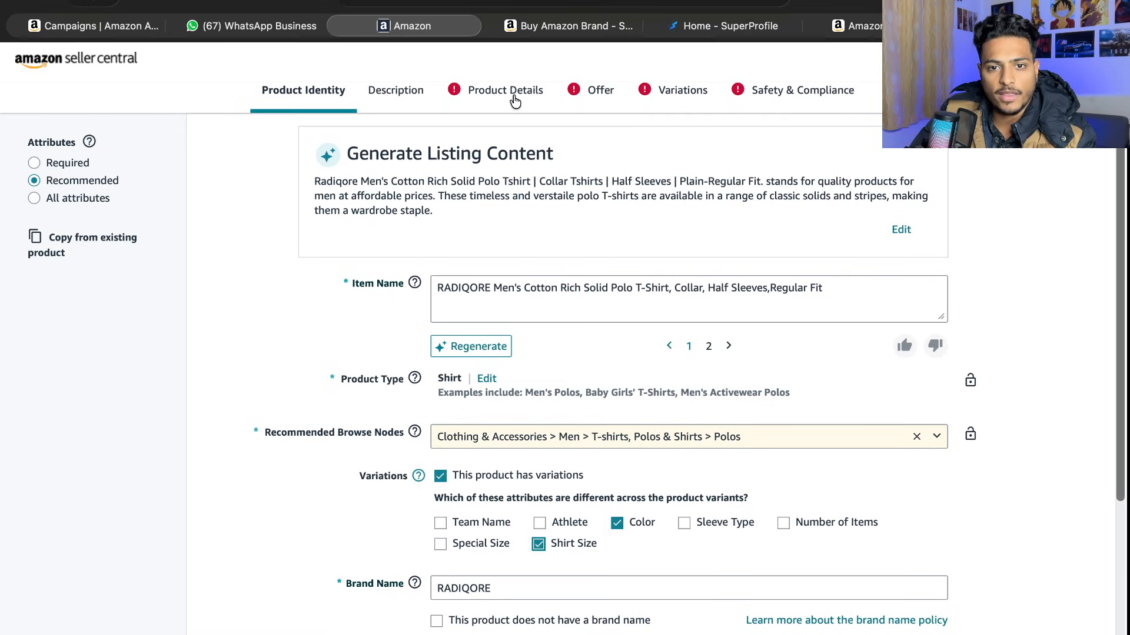
# - Examine the AI-filled attributes in the Product Details section, from Collar Style and model details down to Style, Department Name and Material
pyautogui.click(503, 94)
pyautogui.scroll(-20, 566, 258)
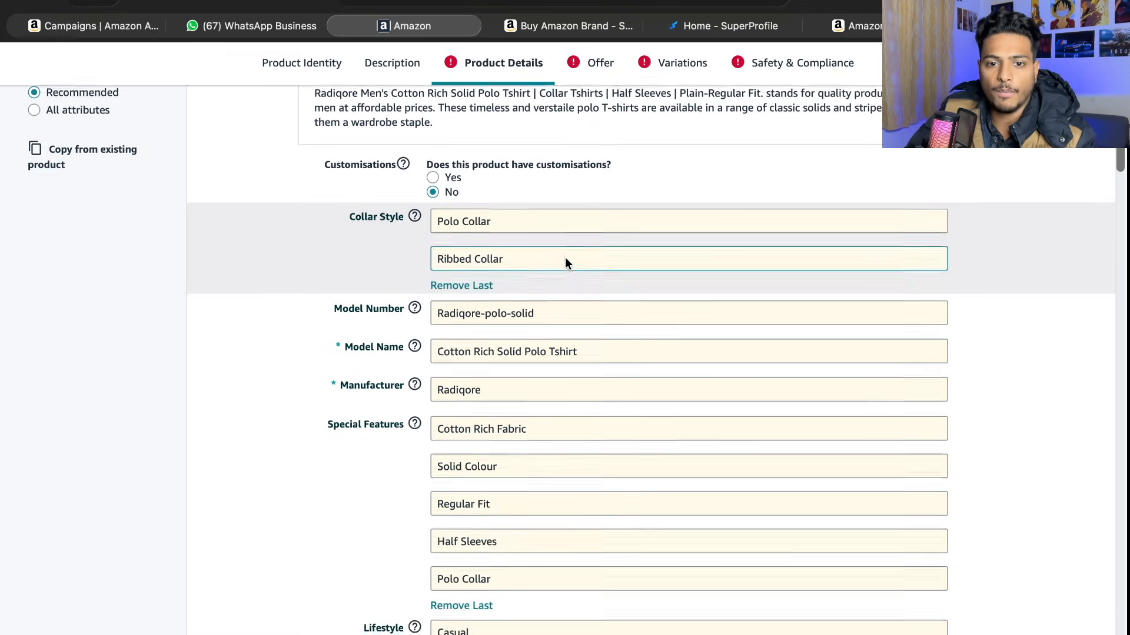
pyautogui.scroll(-15, 562, 261)
pyautogui.scroll(20, 563, 261)
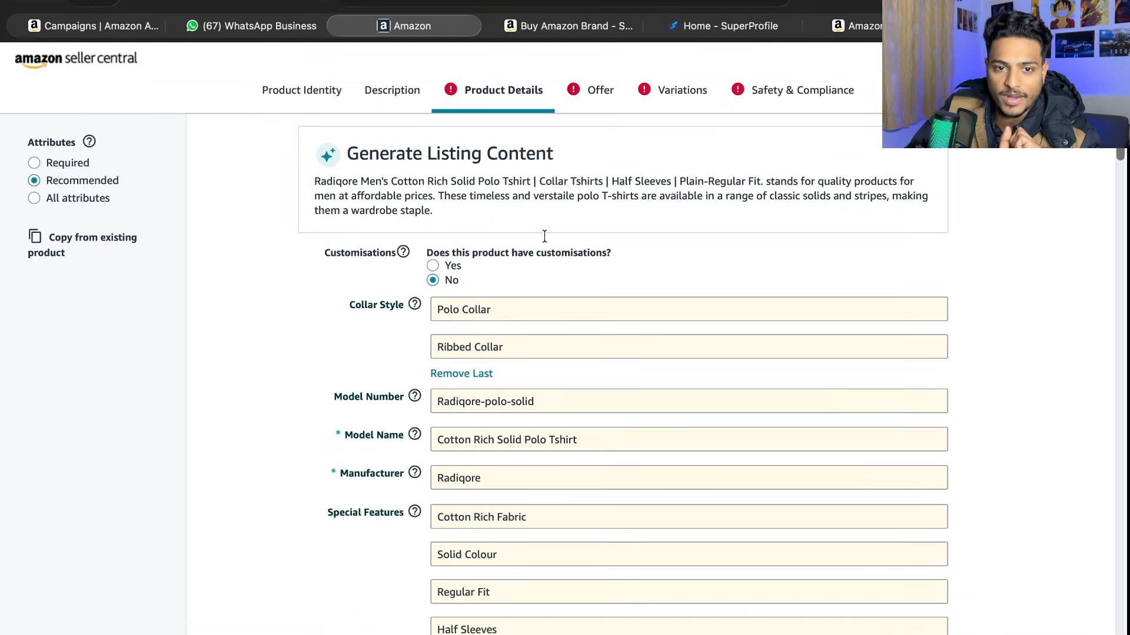
pyautogui.moveTo(347, 152); pyautogui.dragTo(582, 151)
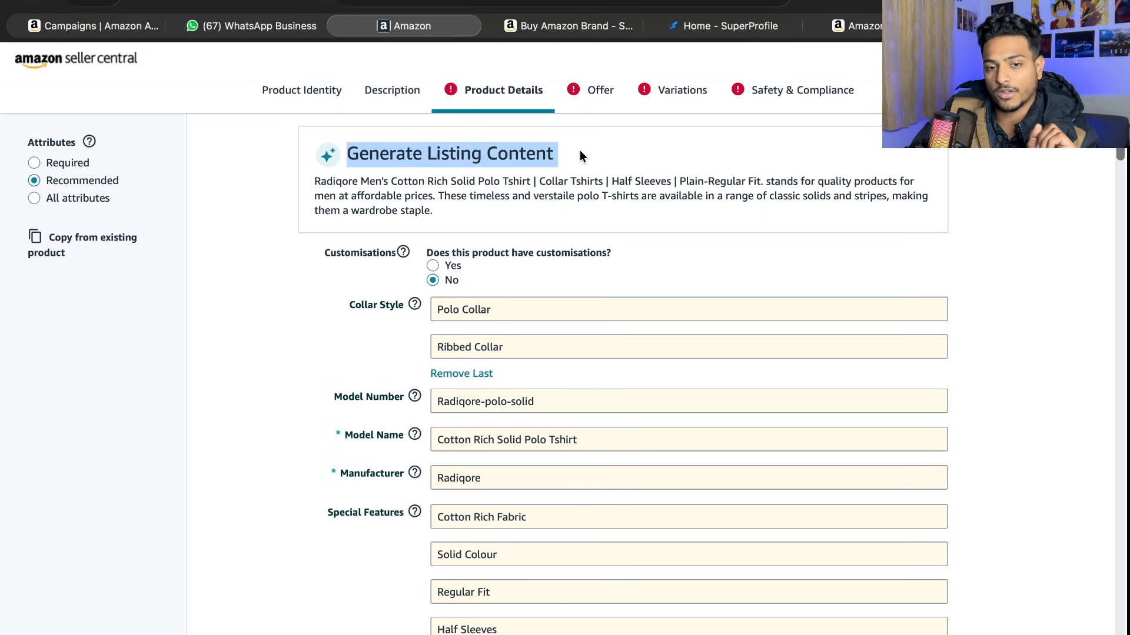
pyautogui.click(243, 320)
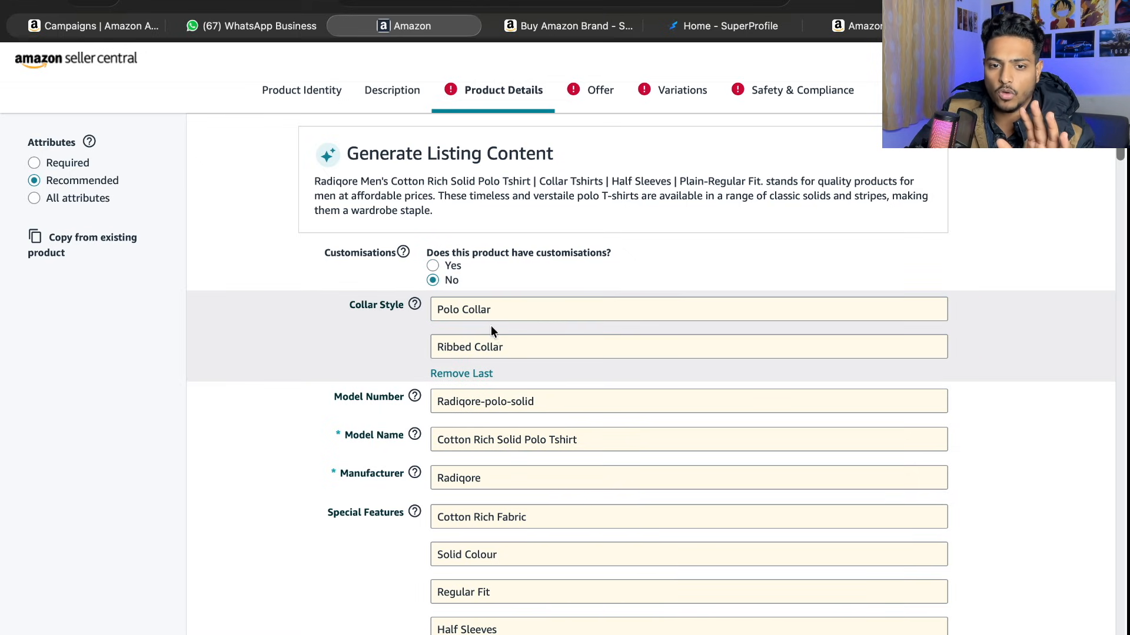
pyautogui.scroll(-3, 496, 369)
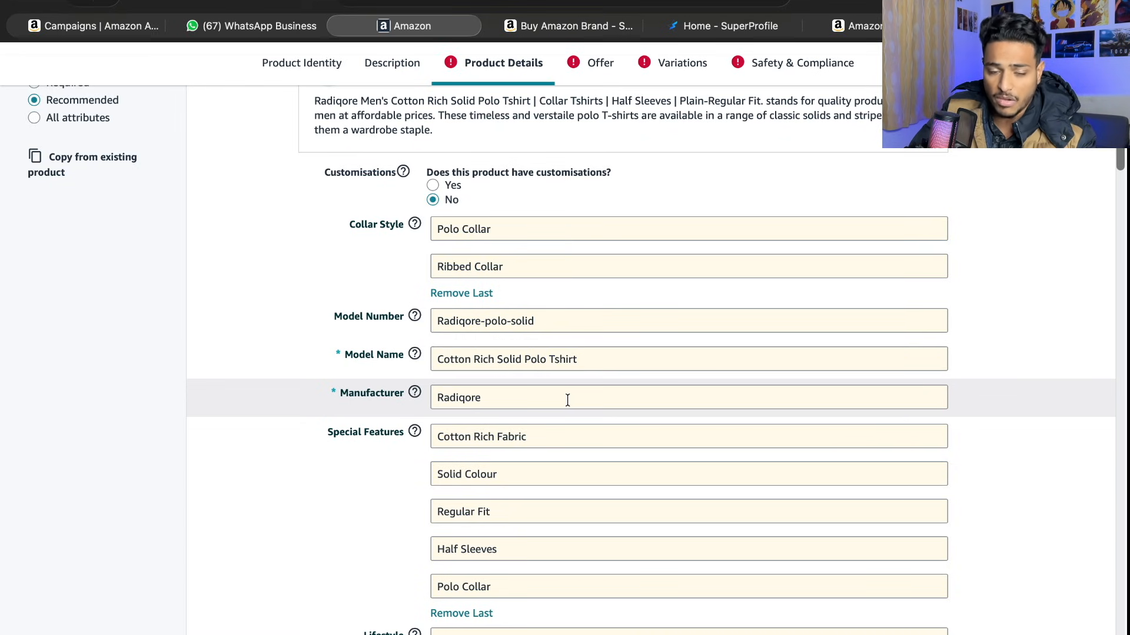
pyautogui.scroll(-1, 531, 406)
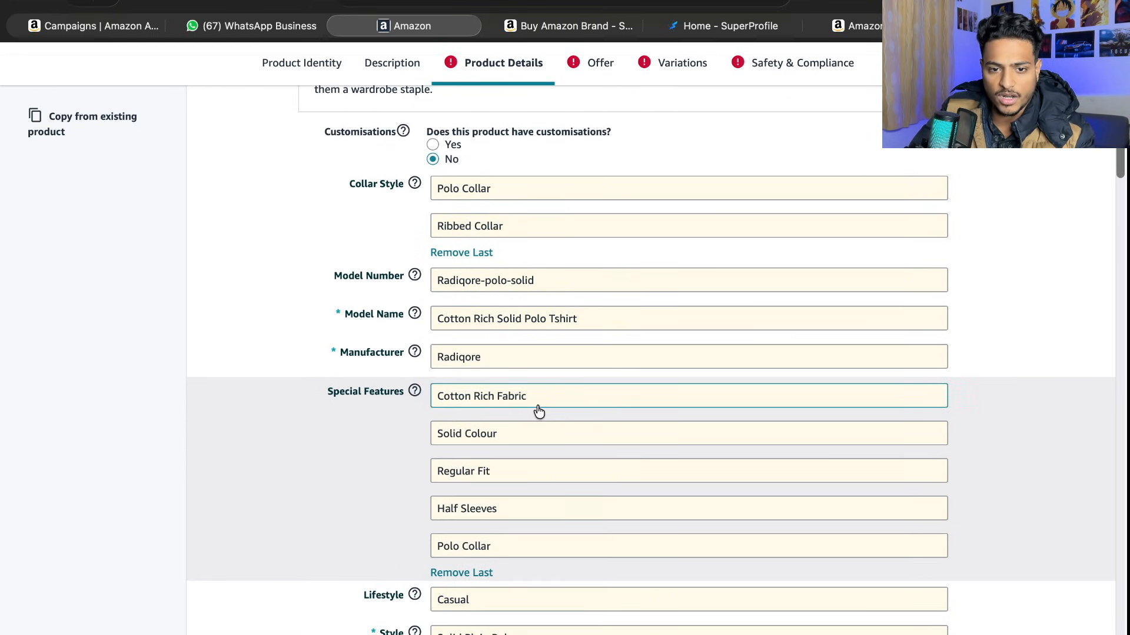
pyautogui.scroll(-1, 539, 411)
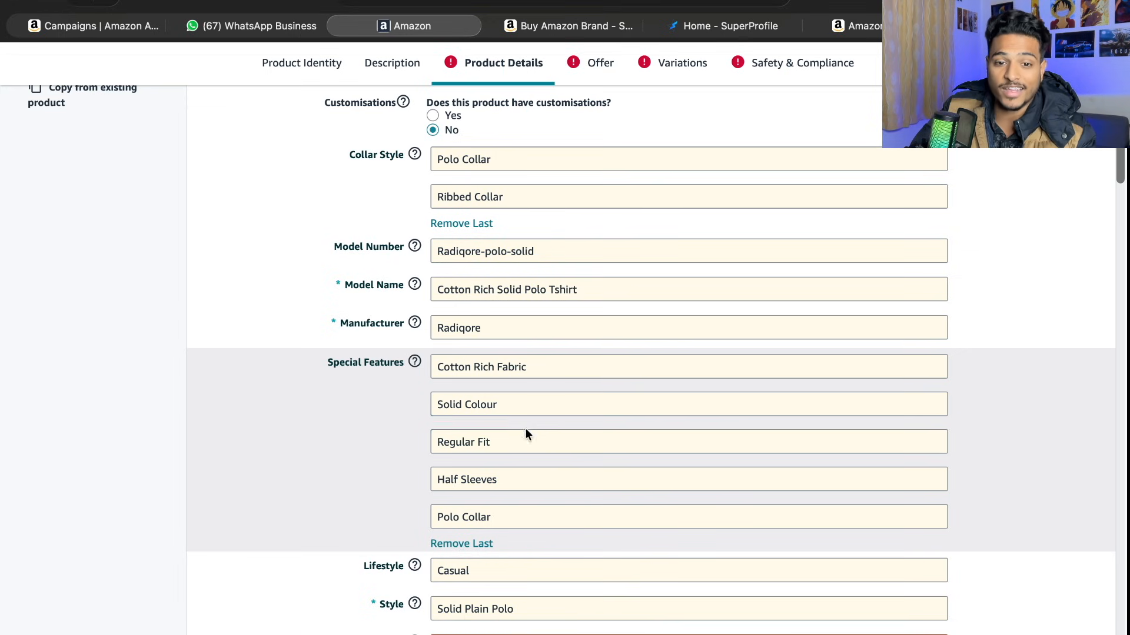
pyautogui.scroll(-2, 500, 506)
pyautogui.scroll(3, 507, 471)
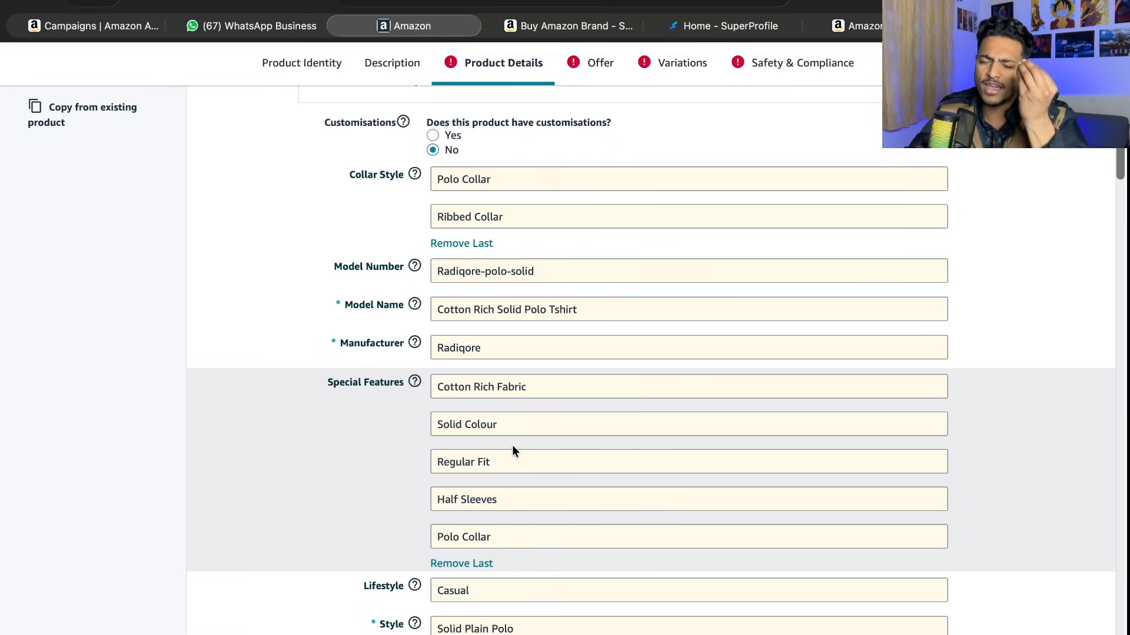
pyautogui.scroll(-5, 512, 445)
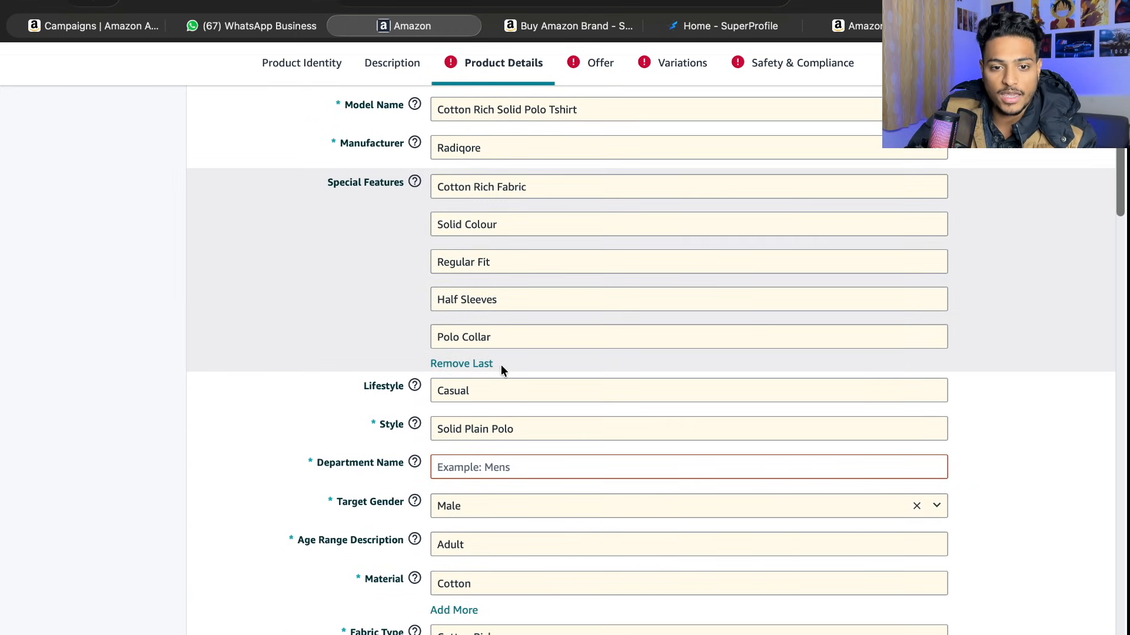
pyautogui.scroll(6, 500, 365)
pyautogui.scroll(-10, 567, 416)
pyautogui.scroll(2, 568, 416)
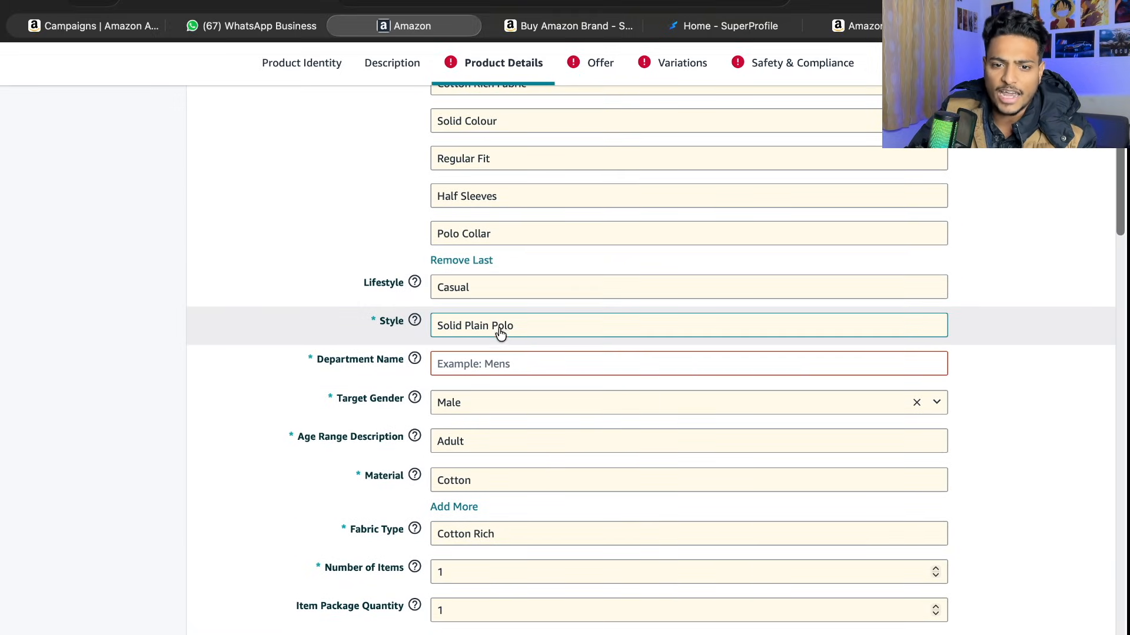
# - Set the Department Name in the Product Details section to Mens
pyautogui.click(520, 366)
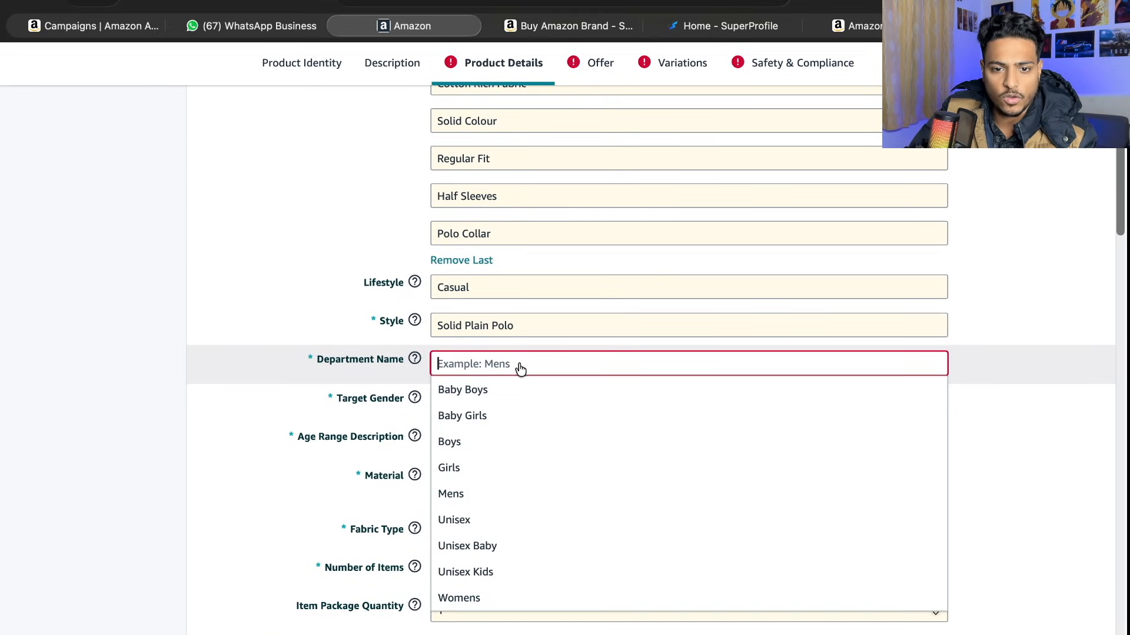
pyautogui.click(495, 502)
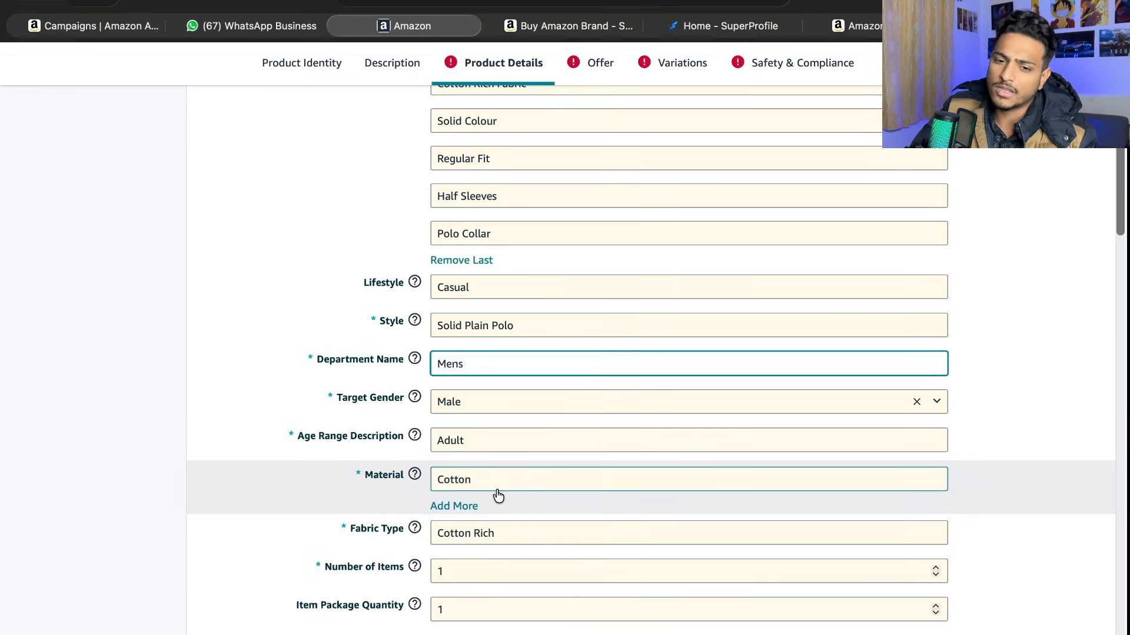
pyautogui.scroll(-1, 474, 377)
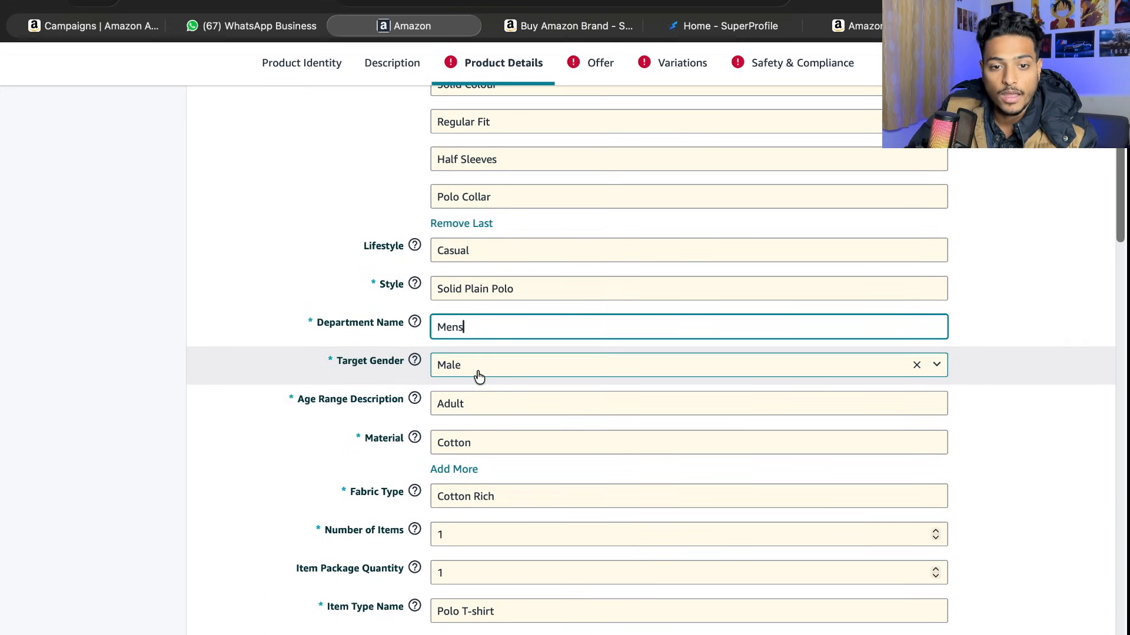
# - Leave Subject Character empty and set the Special Size of the polo T-shirt to Standard
pyautogui.scroll(-2, 477, 373)
pyautogui.scroll(-2, 479, 378)
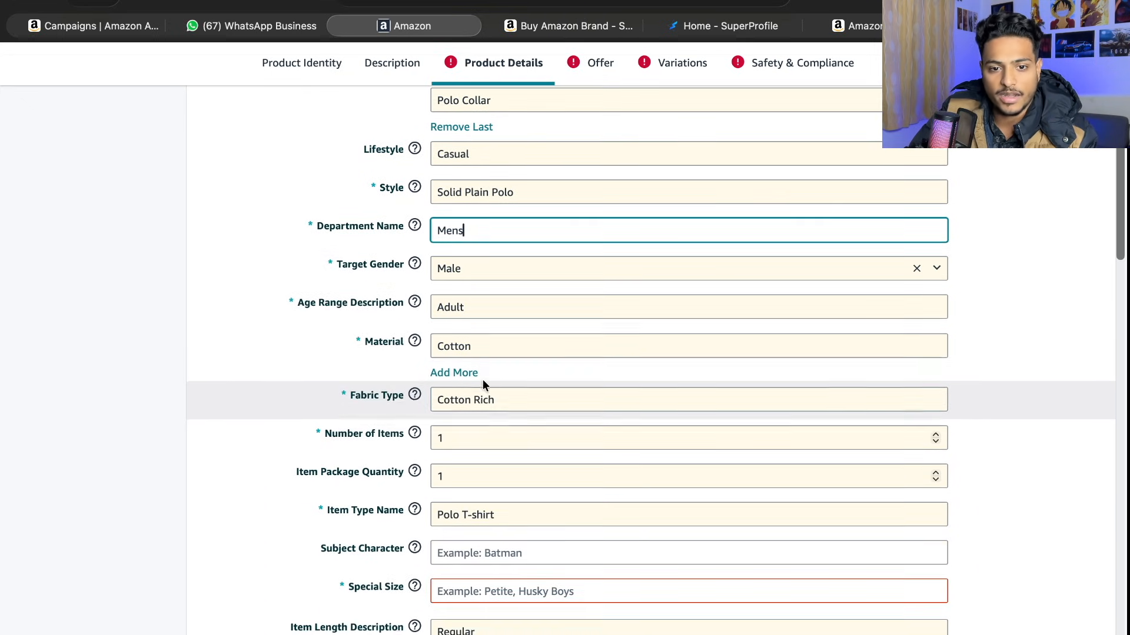
pyautogui.scroll(-1, 488, 393)
pyautogui.scroll(-2, 465, 389)
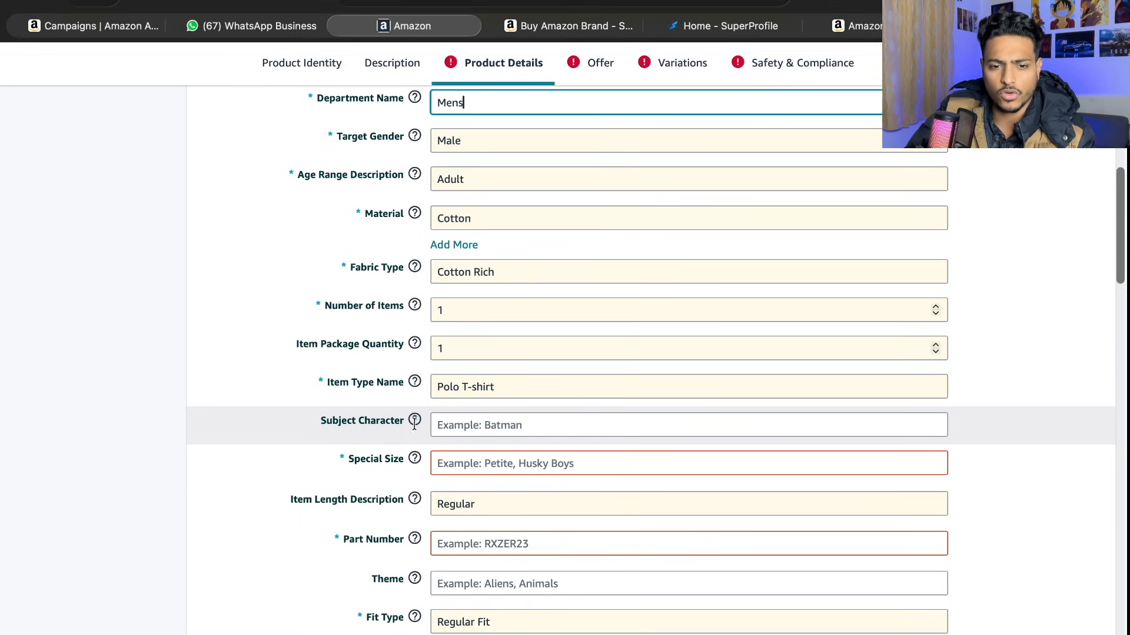
pyautogui.click(322, 373)
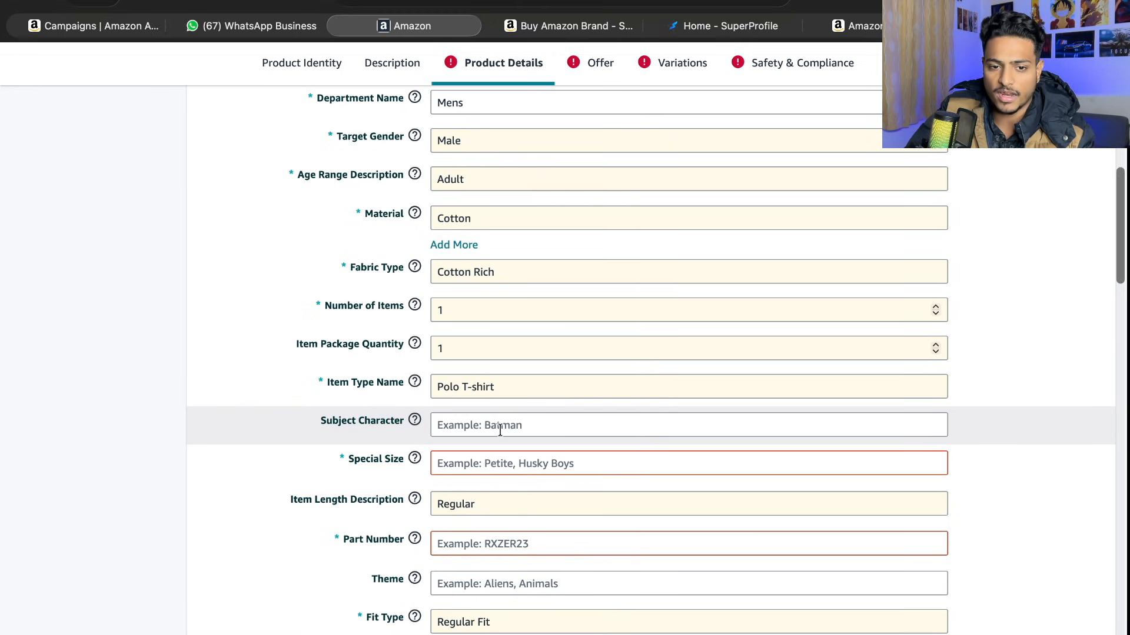
pyautogui.moveTo(414, 425)
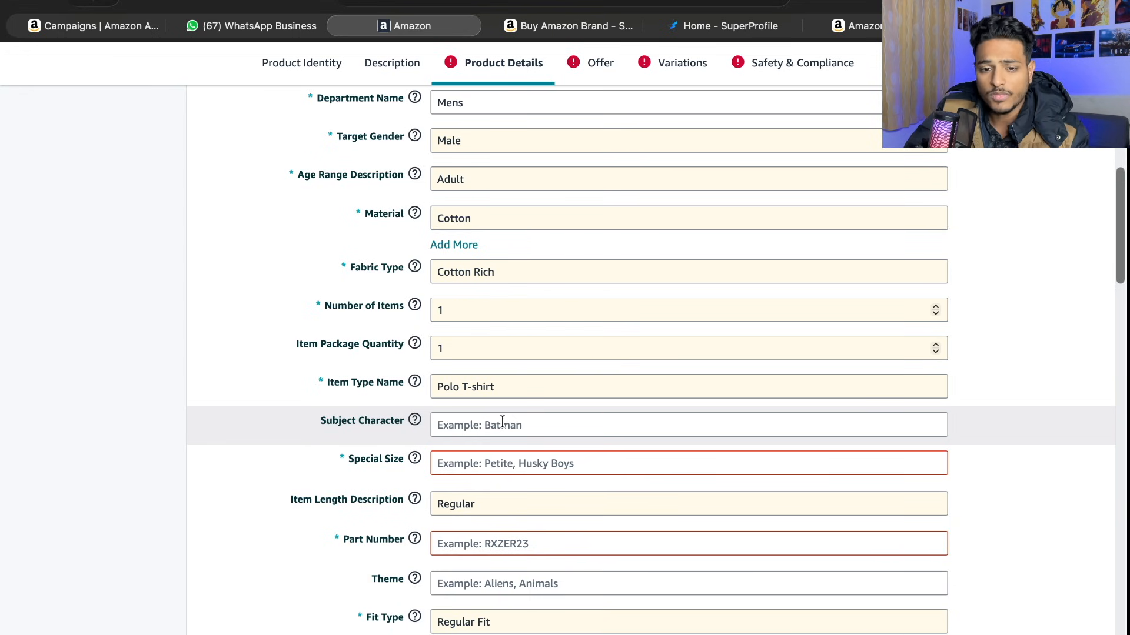
pyautogui.scroll(-2, 501, 421)
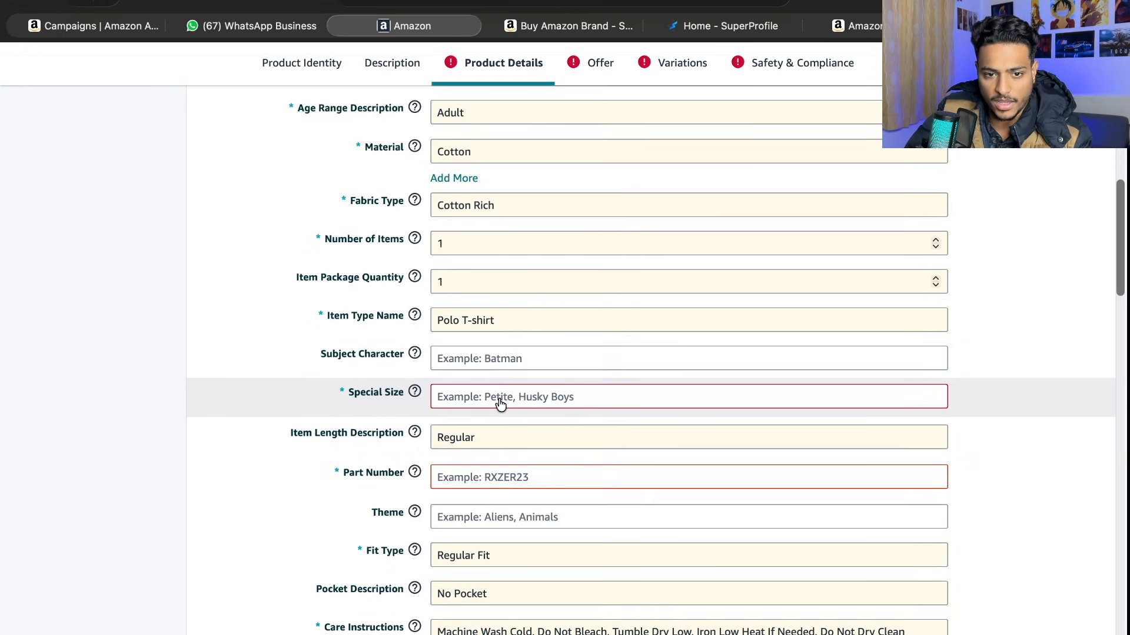
pyautogui.click(501, 402)
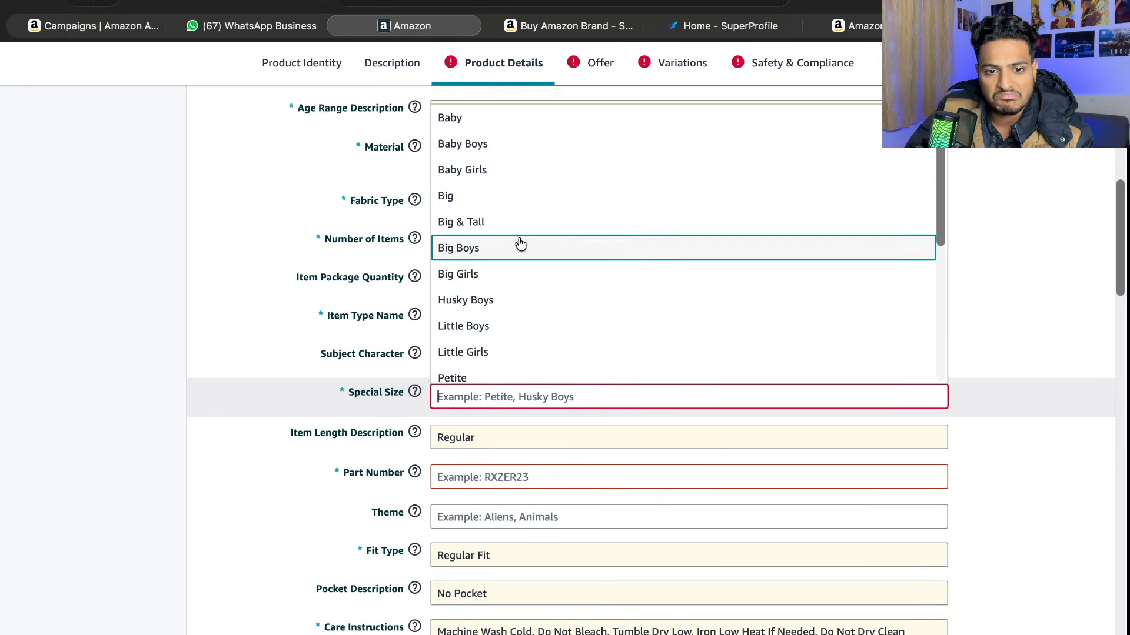
pyautogui.scroll(-3, 520, 244)
pyautogui.scroll(-5, 517, 224)
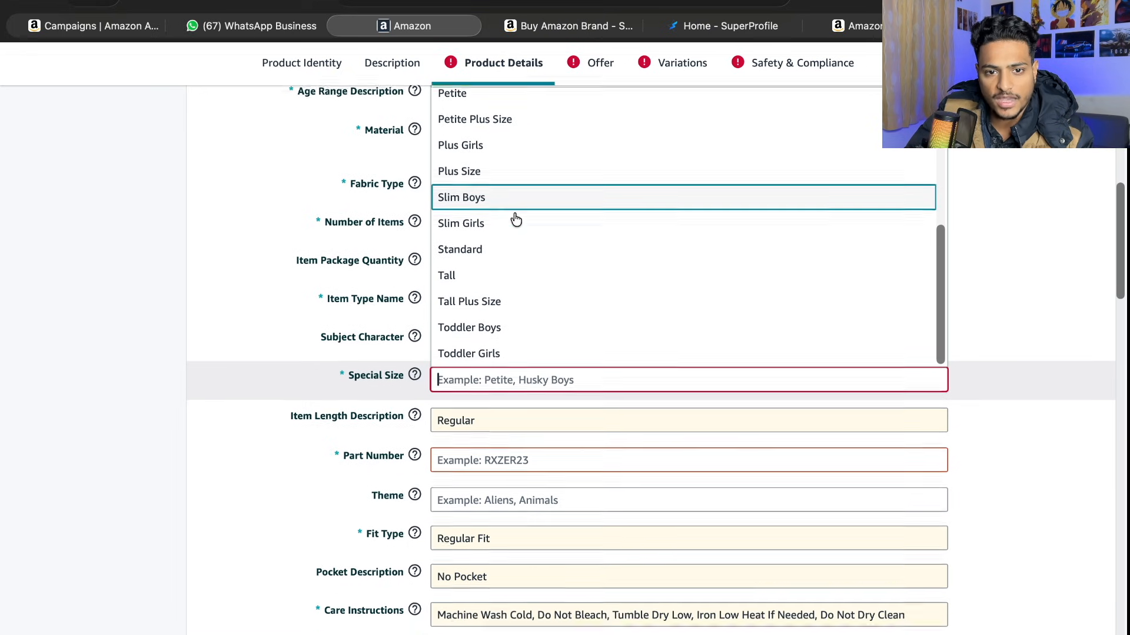
pyautogui.click(517, 254)
# - Enter R-001 as the Part Number
pyautogui.scroll(-1, 493, 343)
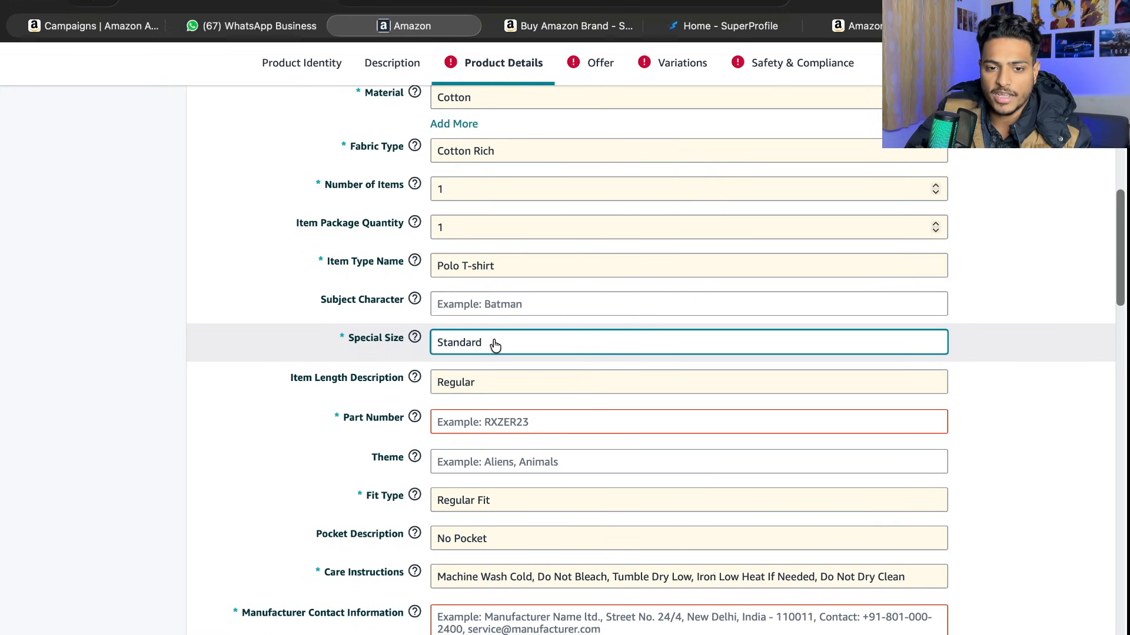
pyautogui.scroll(-1, 503, 392)
pyautogui.click(494, 399)
pyautogui.write('00')
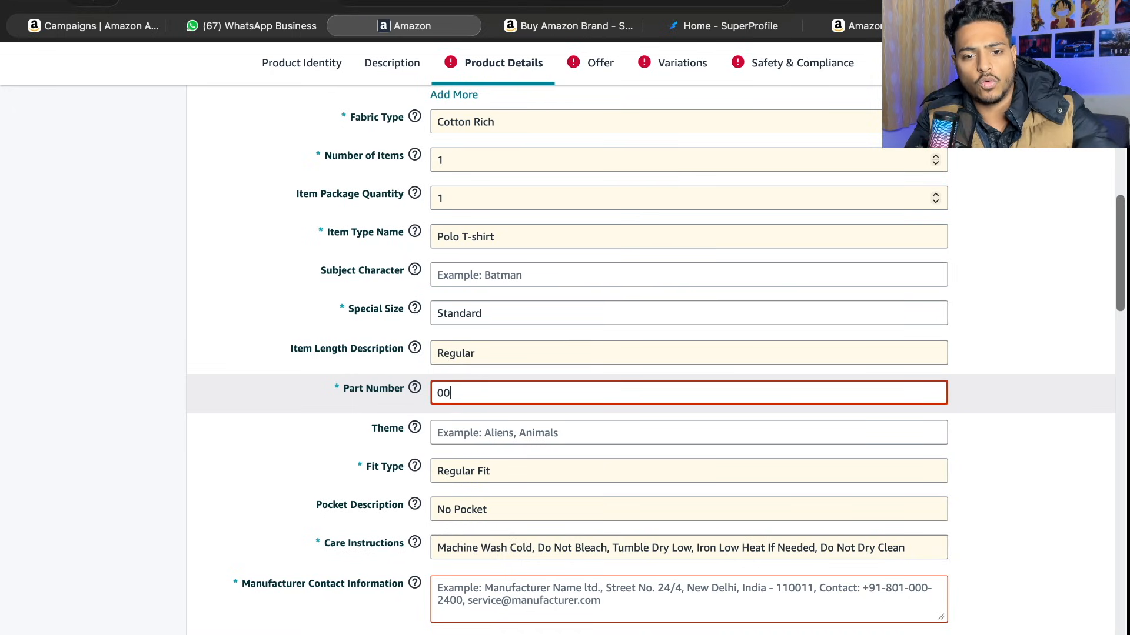
pyautogui.write('1R-001')
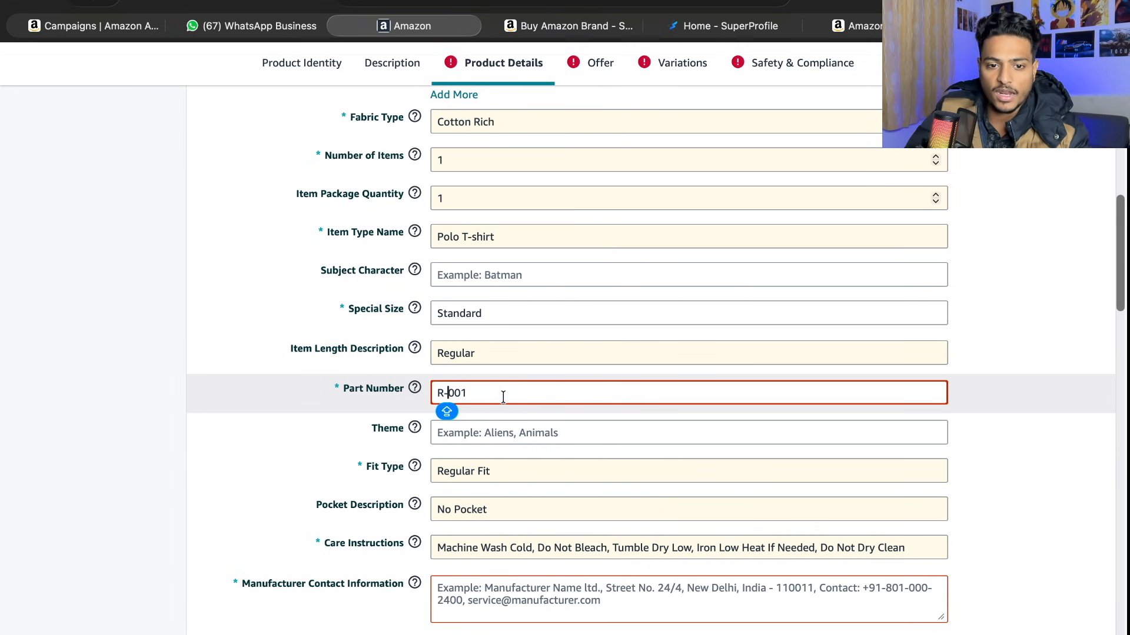
# - Enter SOLID as the product's Theme
pyautogui.scroll(13, 503, 397)
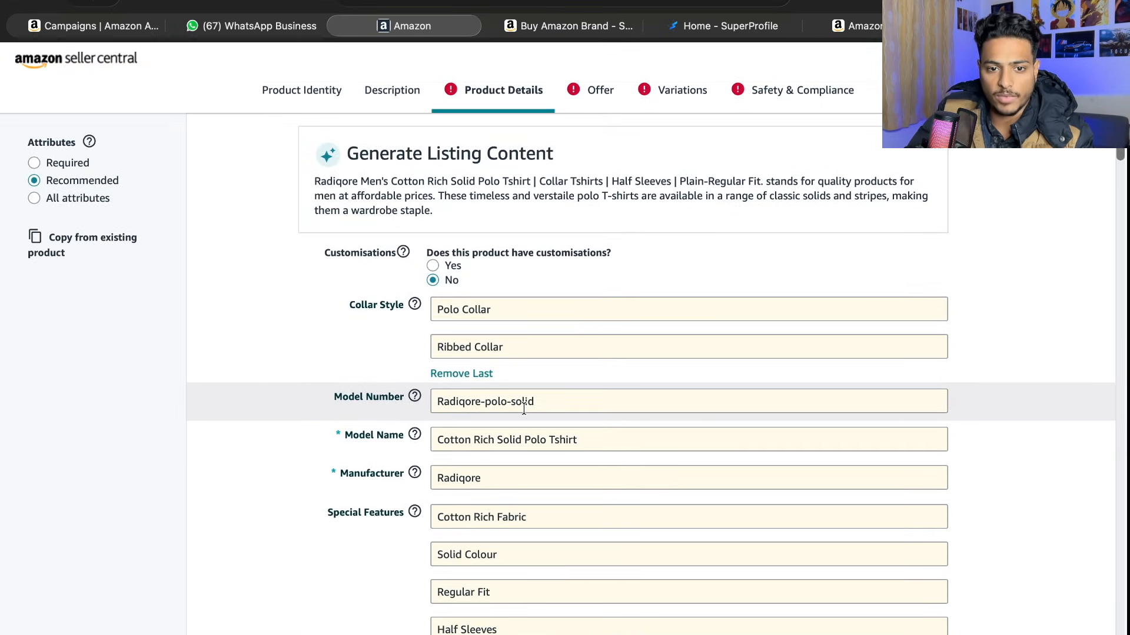
pyautogui.scroll(-15, 524, 407)
pyautogui.scroll(3, 518, 353)
pyautogui.click(508, 295)
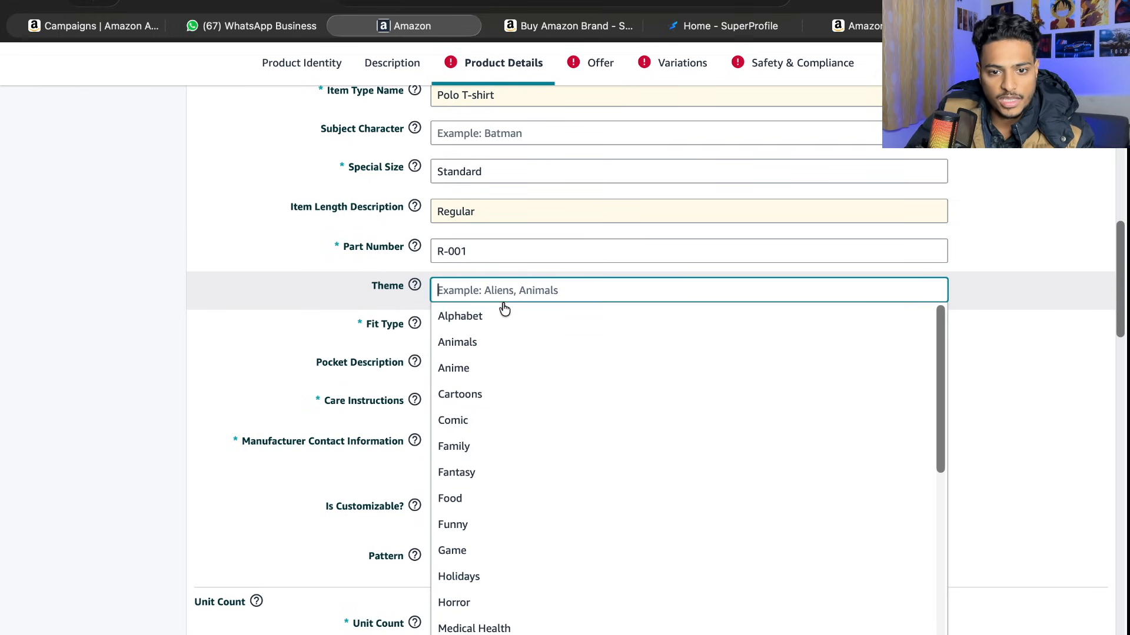
pyautogui.write('SOLI')
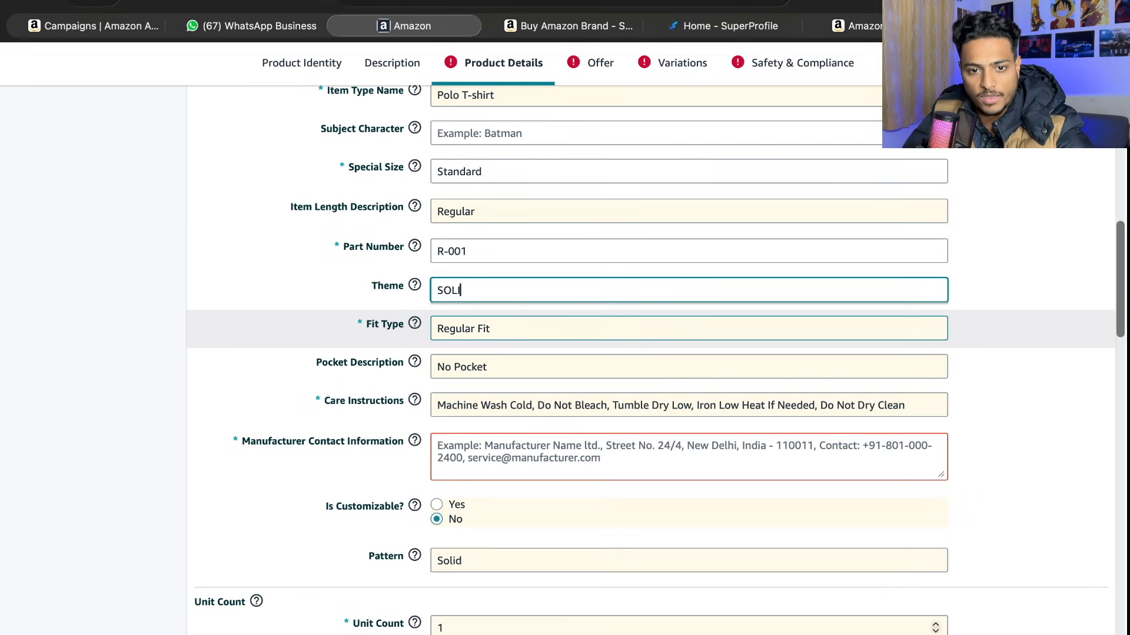
pyautogui.write('D')
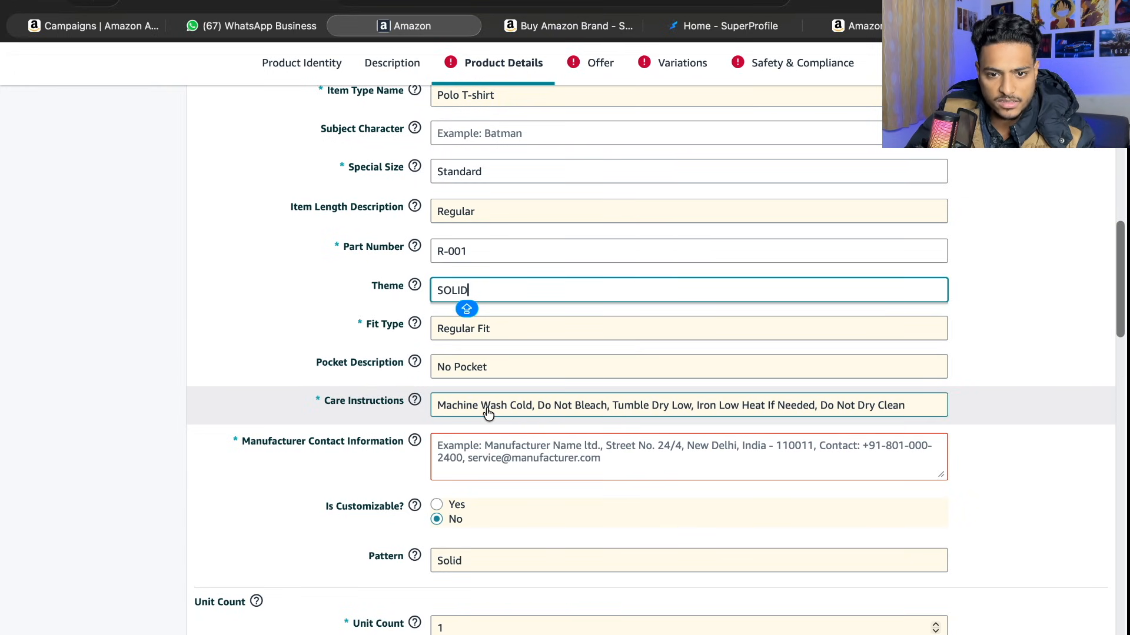
# - Fill in the Manufacturer Contact Information with the manufacturer's e-mail address
pyautogui.scroll(-1, 630, 404)
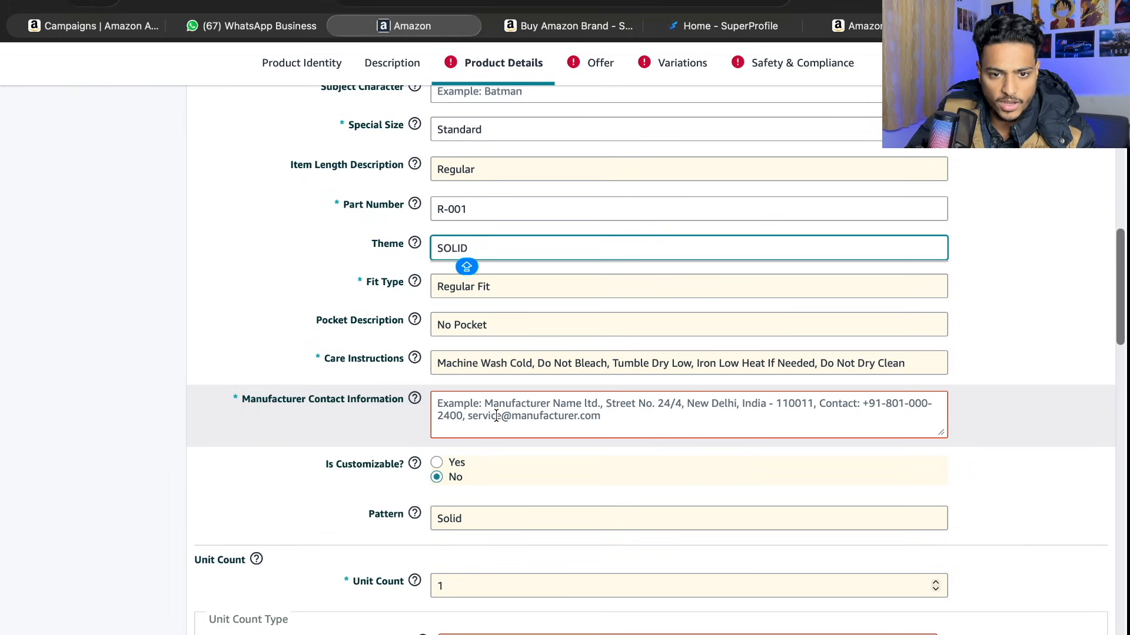
pyautogui.click(496, 416)
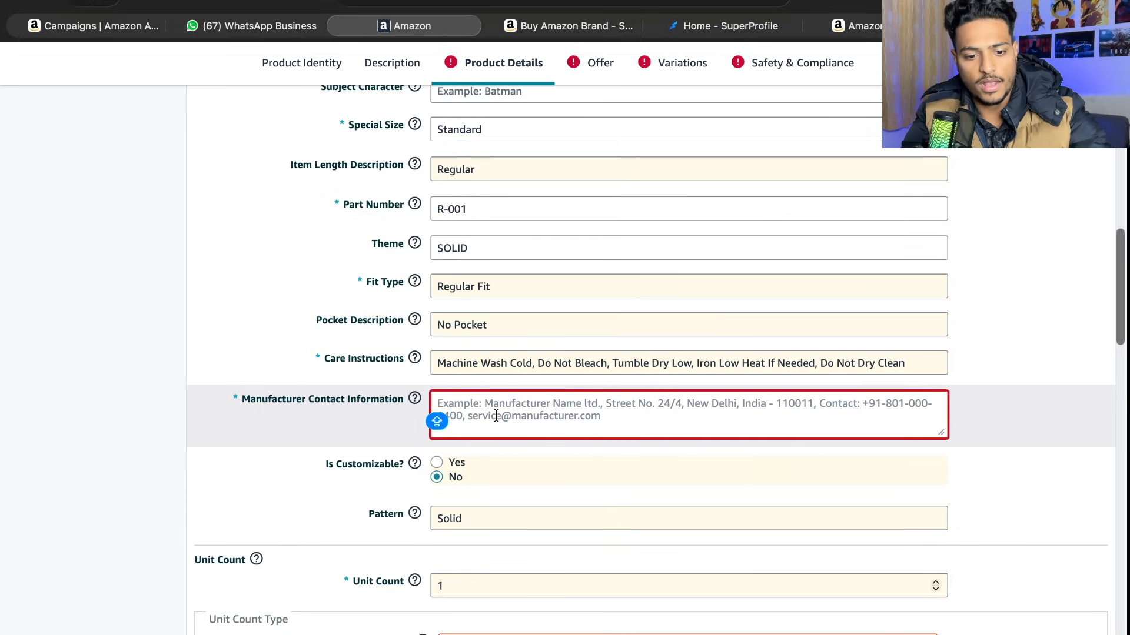
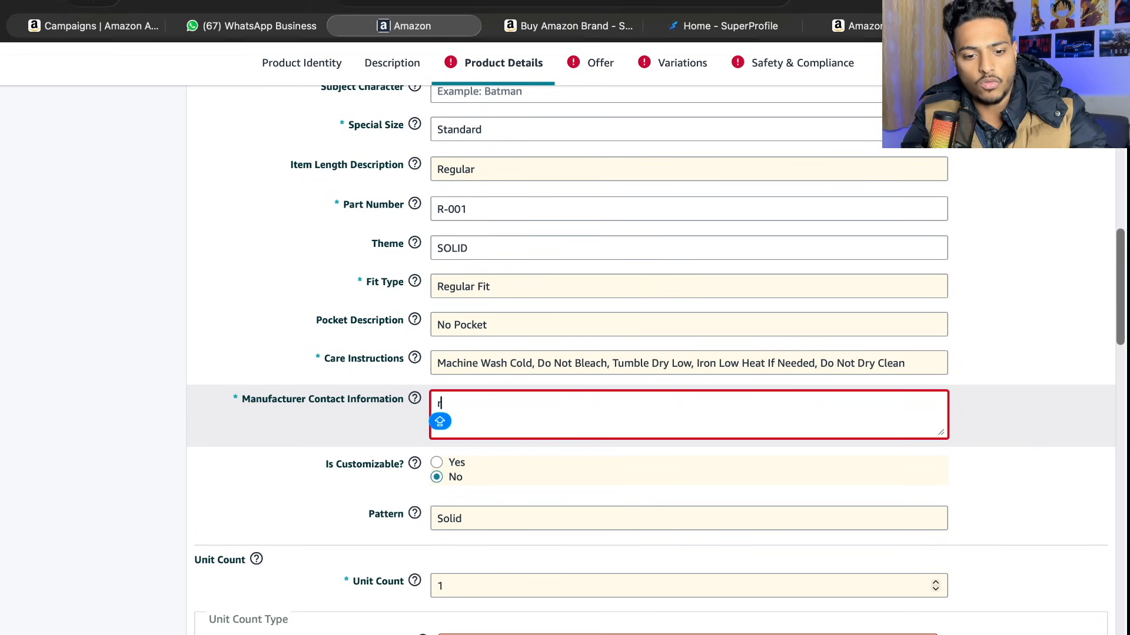
# - Set the Unit Count Type to count
pyautogui.scroll(-2, 531, 390)
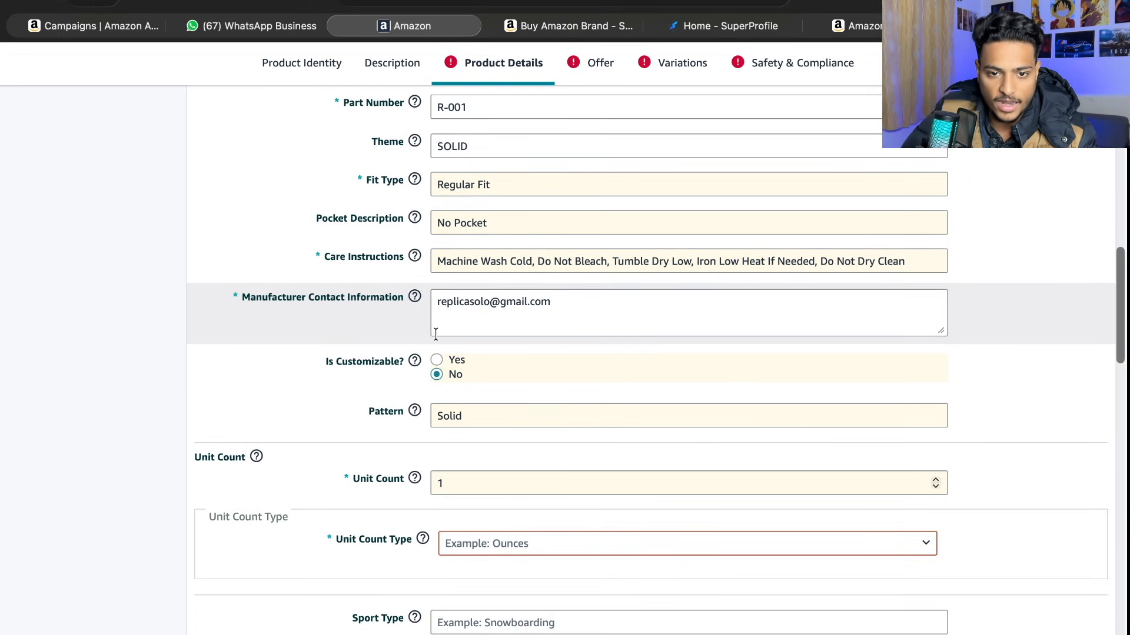
pyautogui.scroll(-2, 429, 342)
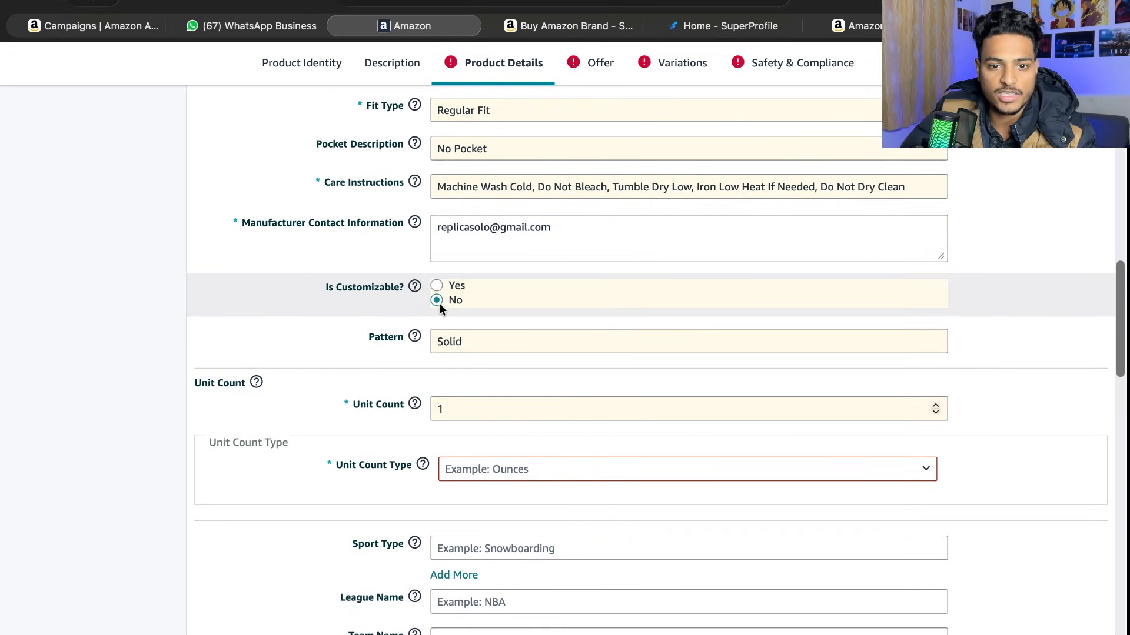
pyautogui.scroll(-2, 469, 371)
pyautogui.click(474, 352)
pyautogui.click(479, 392)
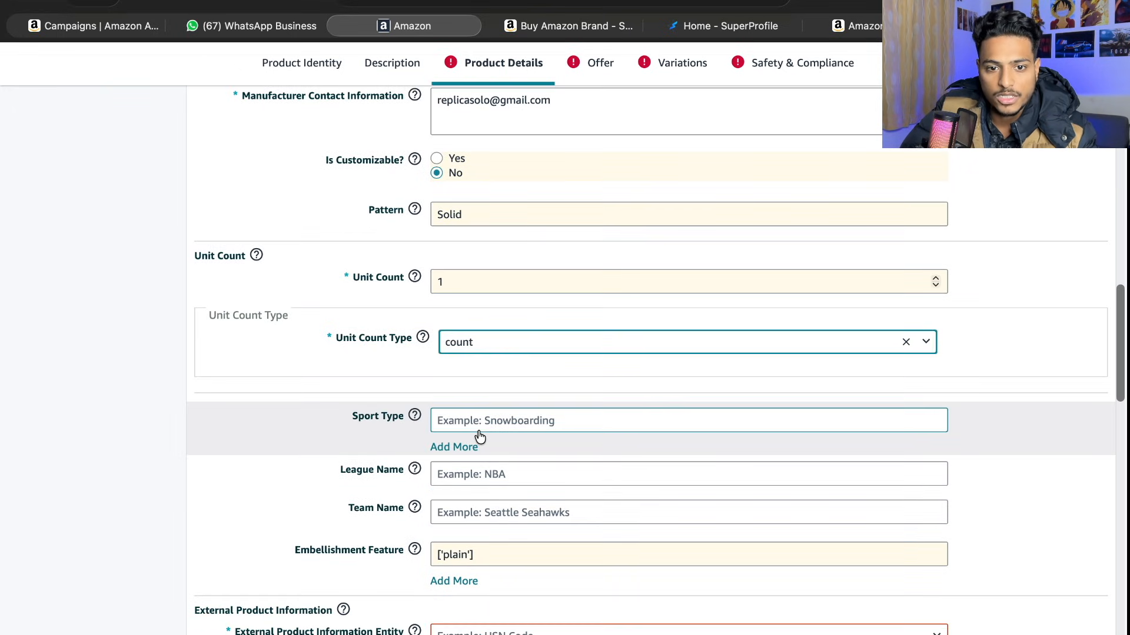
pyautogui.scroll(-1, 488, 418)
pyautogui.click(502, 380)
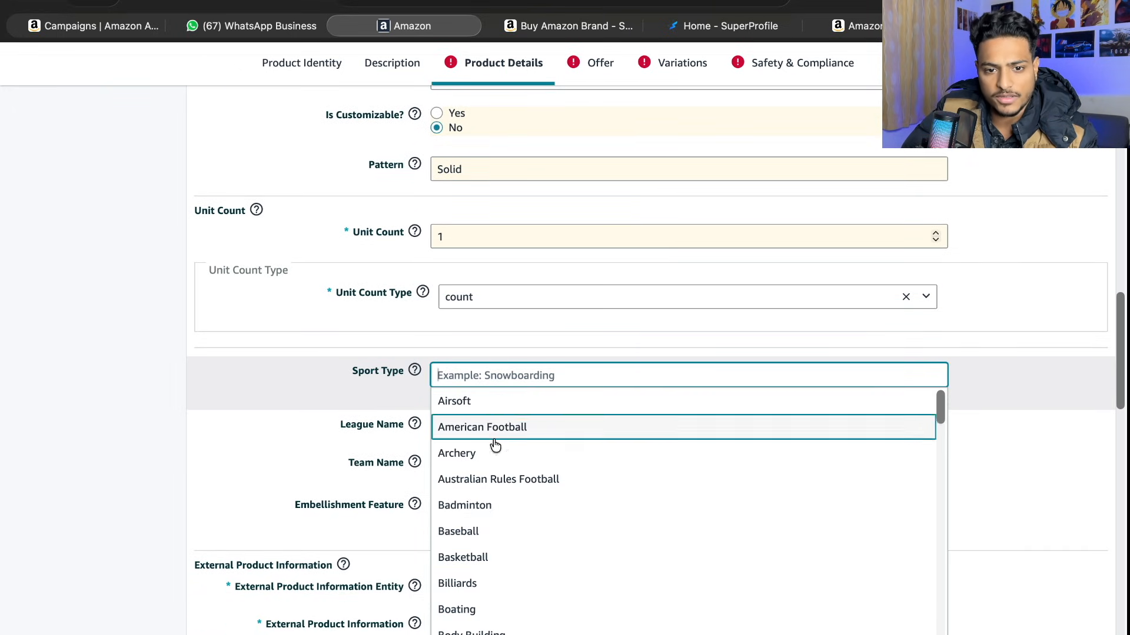
pyautogui.scroll(-6, 486, 471)
pyautogui.scroll(-15, 481, 459)
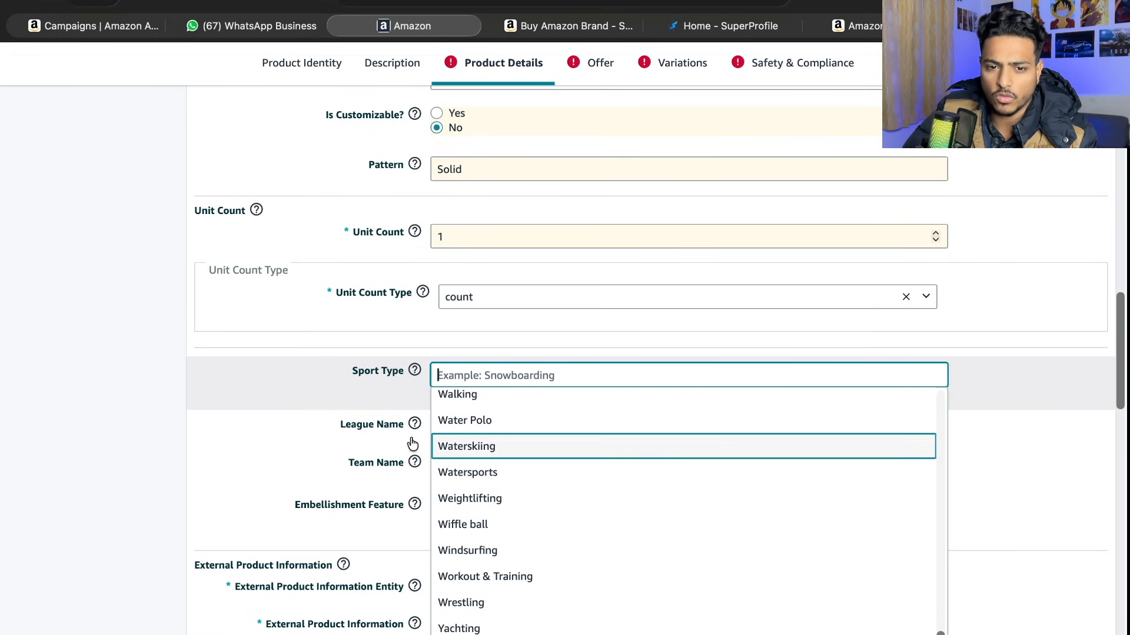
pyautogui.click(156, 437)
# - Clear the AI-generated External Product Information text and set the External Product Information Entity to HSN Code
pyautogui.scroll(-1, 448, 435)
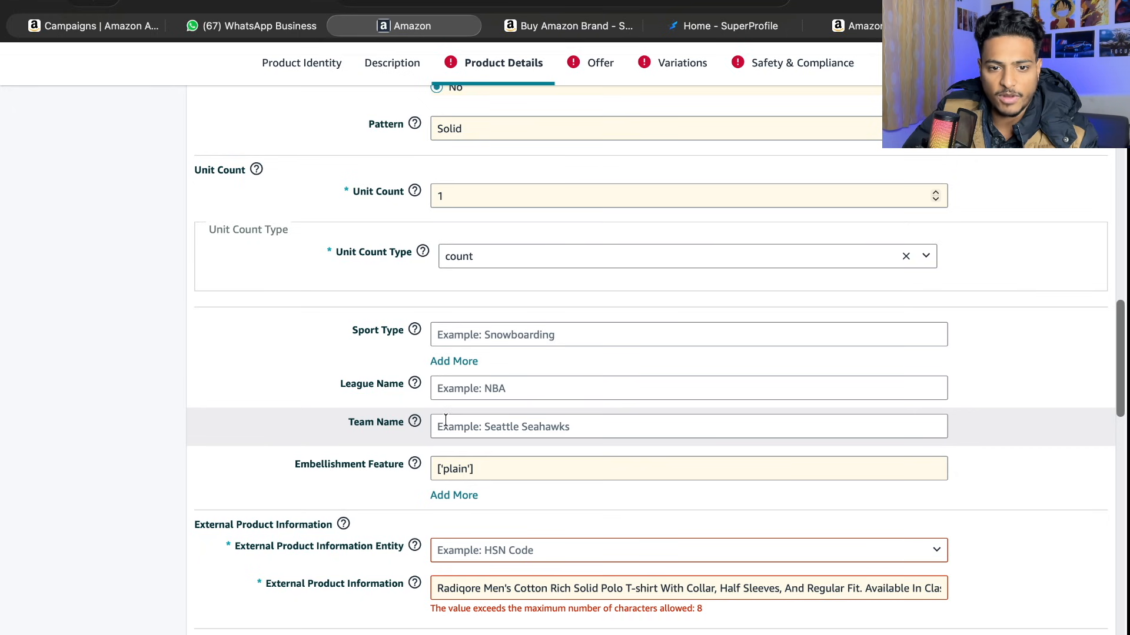
pyautogui.scroll(-2, 466, 427)
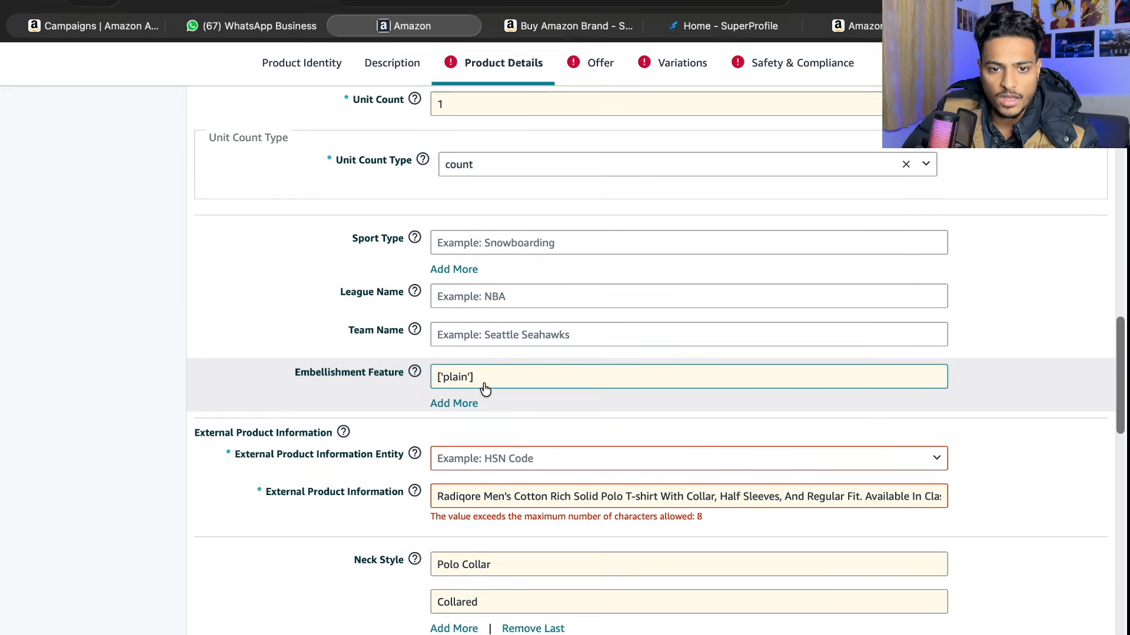
pyautogui.scroll(-1, 485, 389)
pyautogui.scroll(-1, 485, 389)
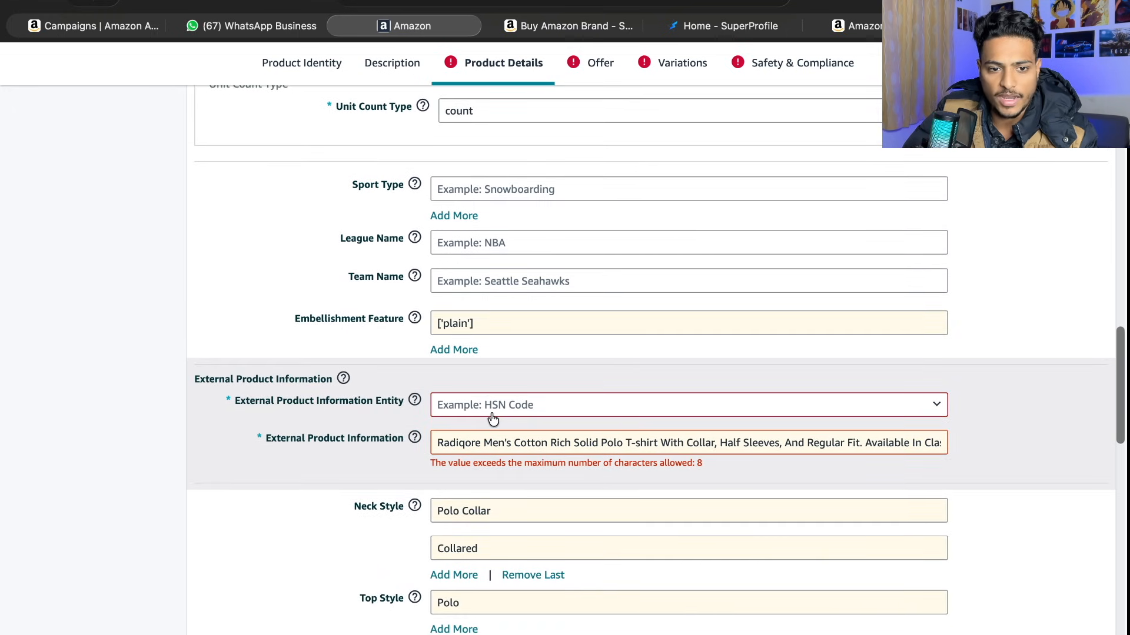
pyautogui.click(498, 441)
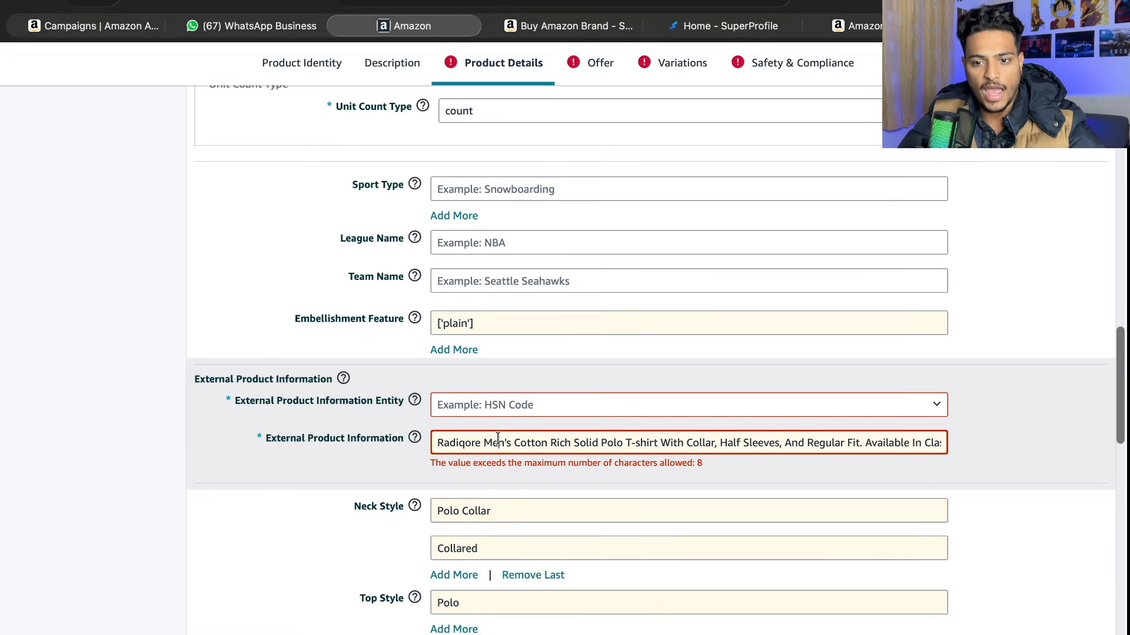
pyautogui.hotkey('ctrl', 'a')
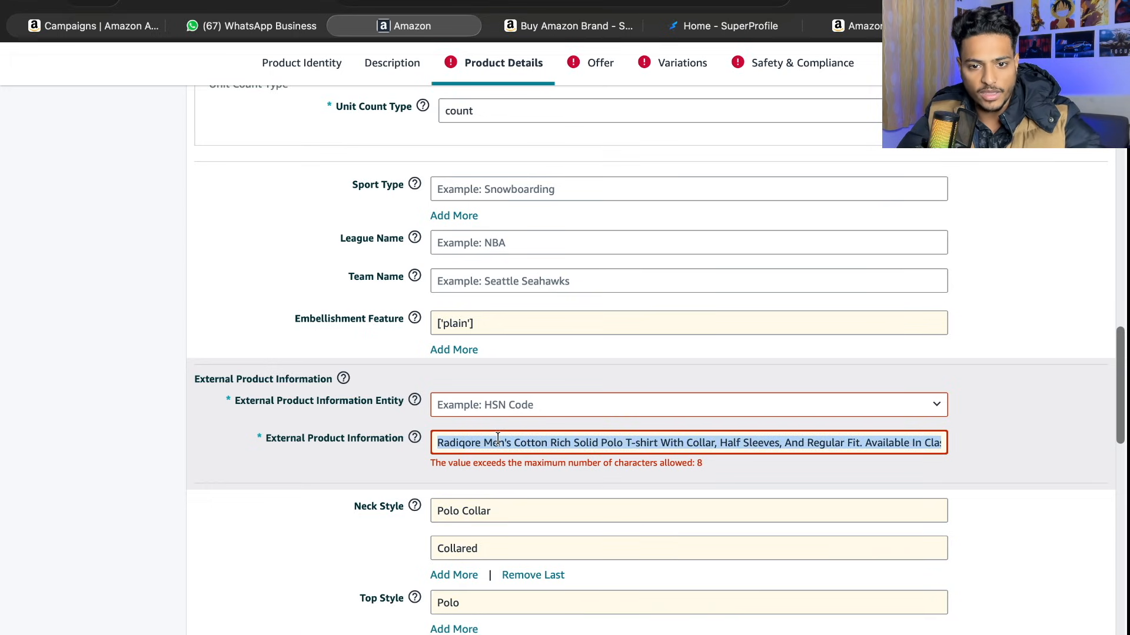
pyautogui.press('BackSpace')
pyautogui.click(497, 412)
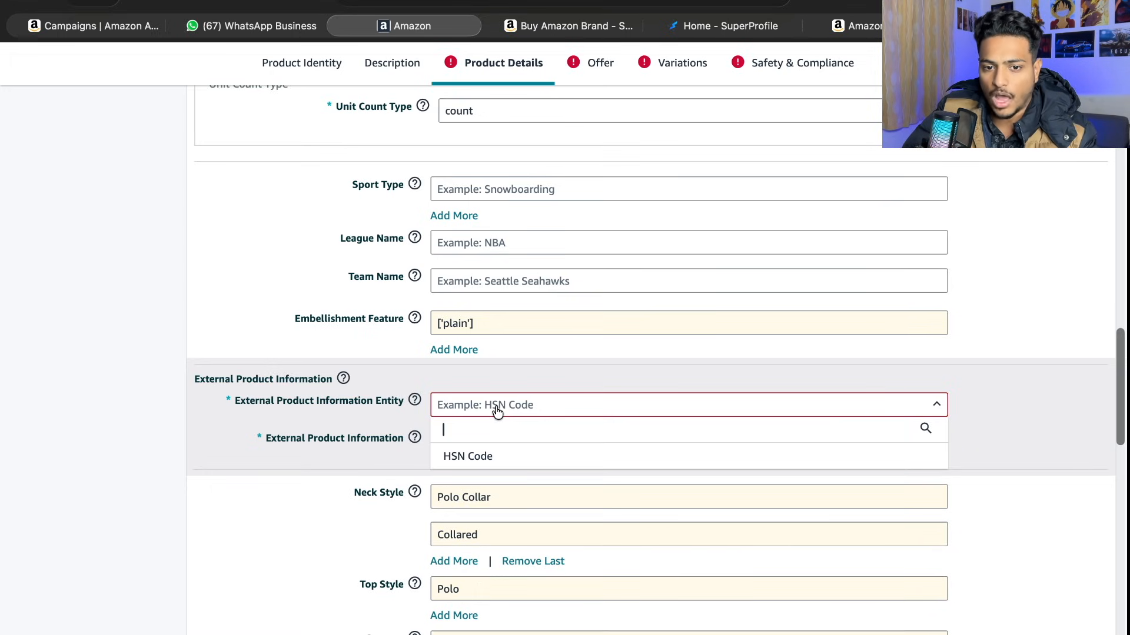
pyautogui.click(499, 458)
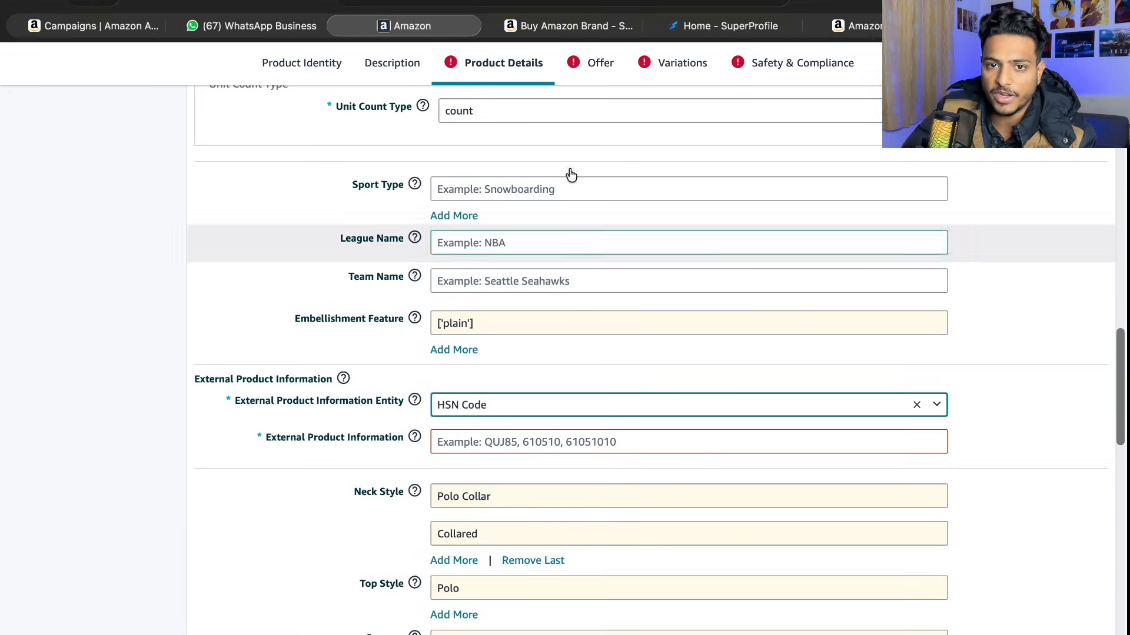
# - Ask ChatGPT for the HSN code for cotton T-shirts, pick out 6109 from the answer and return to the Amazon listing
pyautogui.write('hsn ode for co')
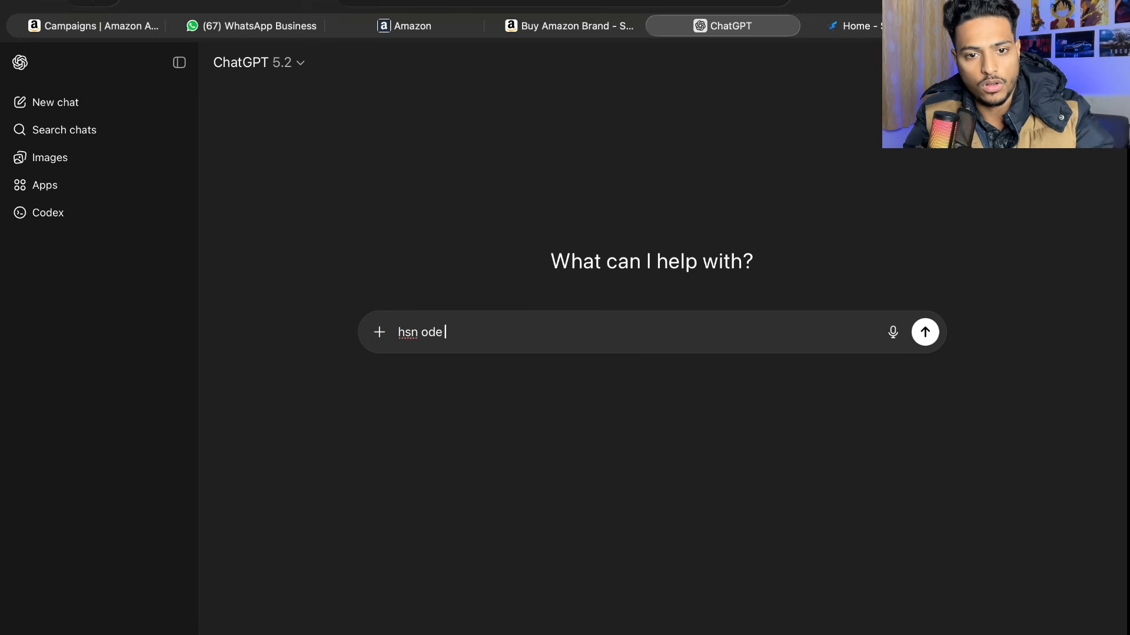
pyautogui.write('tton tshirt')
pyautogui.press('Return')
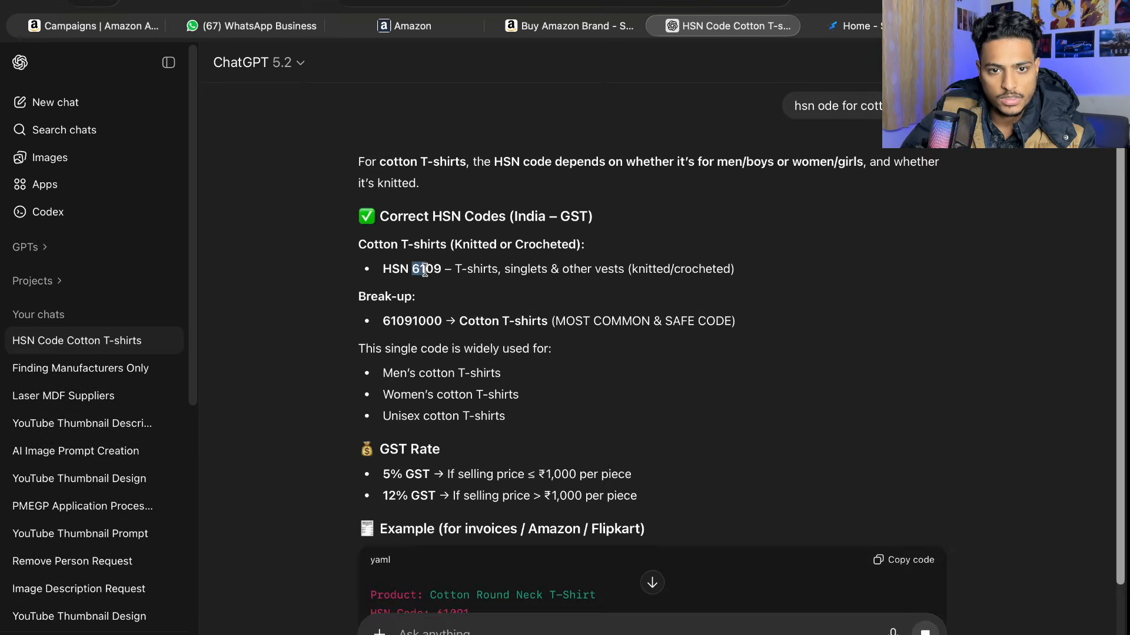
pyautogui.moveTo(412, 269); pyautogui.dragTo(440, 271)
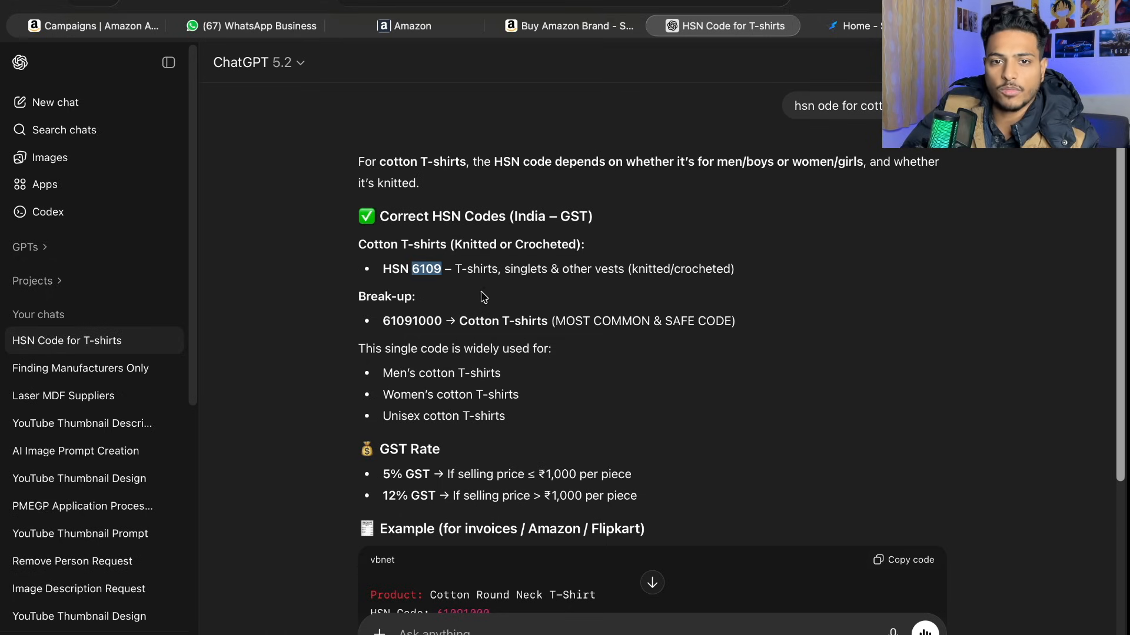
pyautogui.click(415, 28)
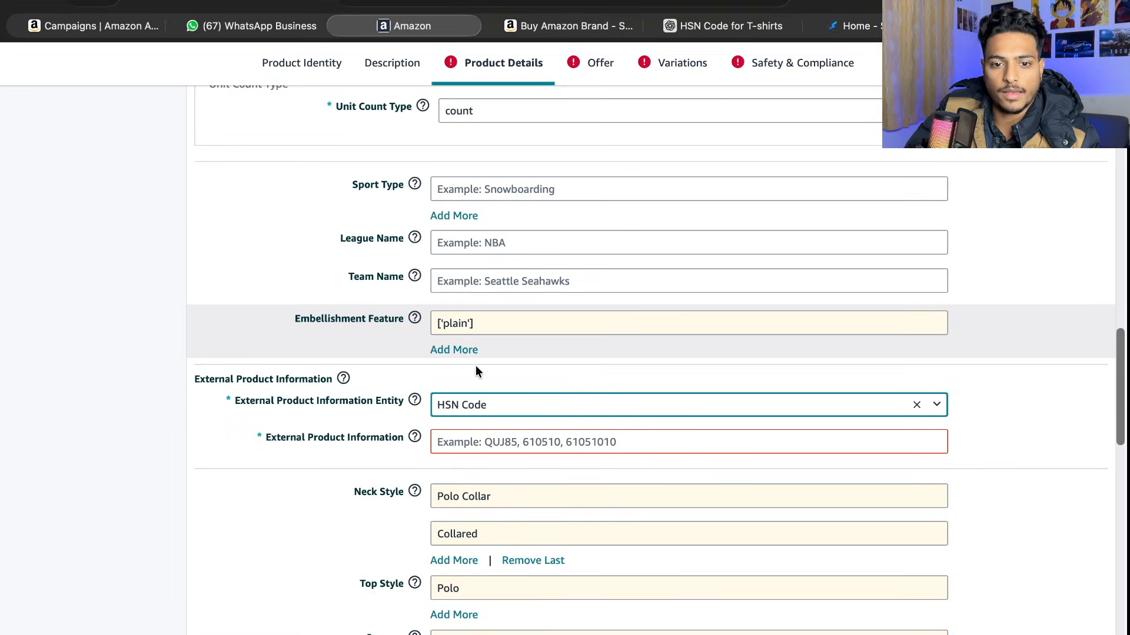
# - Enter 6109 as the External Product Information for the HSN Code
pyautogui.click(482, 434)
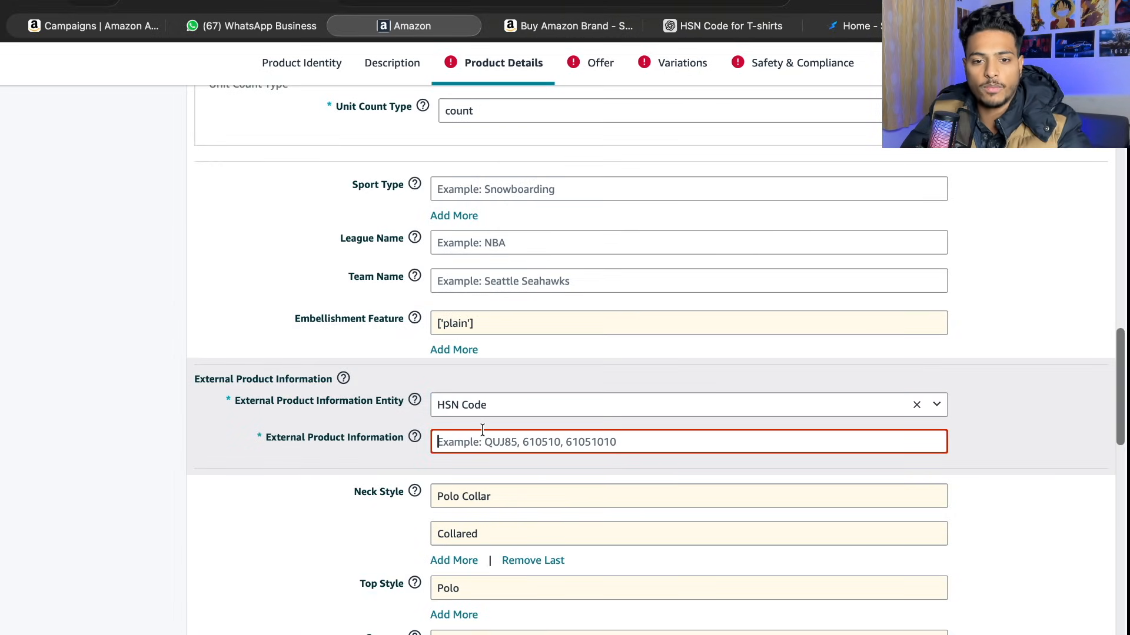
pyautogui.write('6109')
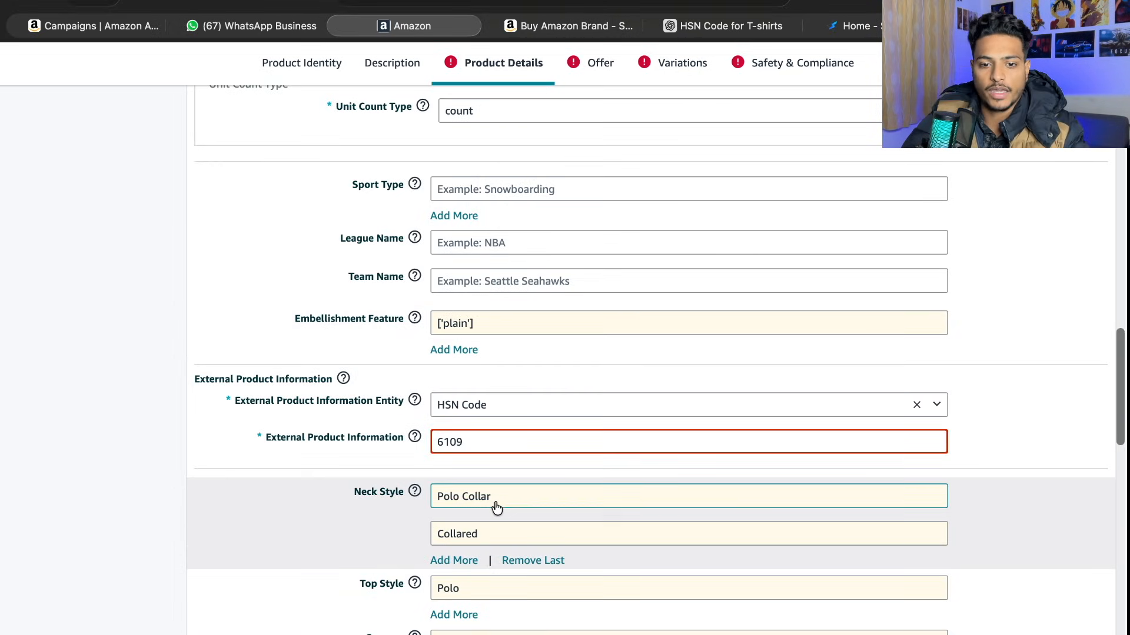
# - Copy the manufacturer's contact e-mail into the Importer Contact Information and Packer Contact Information
pyautogui.scroll(-3, 486, 530)
pyautogui.scroll(-5, 478, 463)
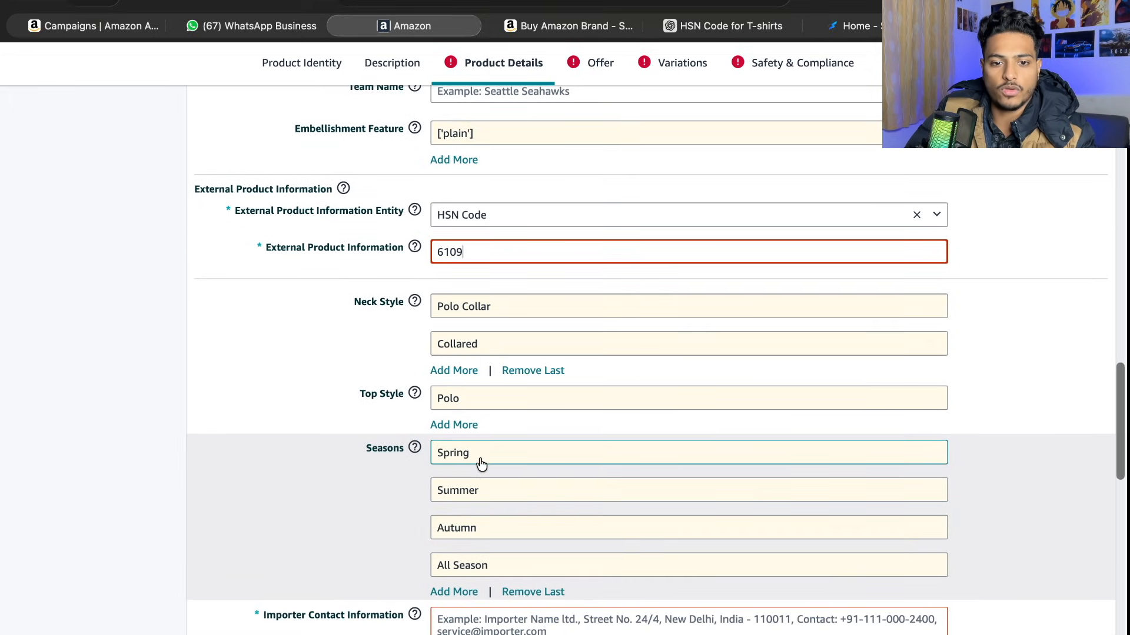
pyautogui.scroll(-1, 479, 463)
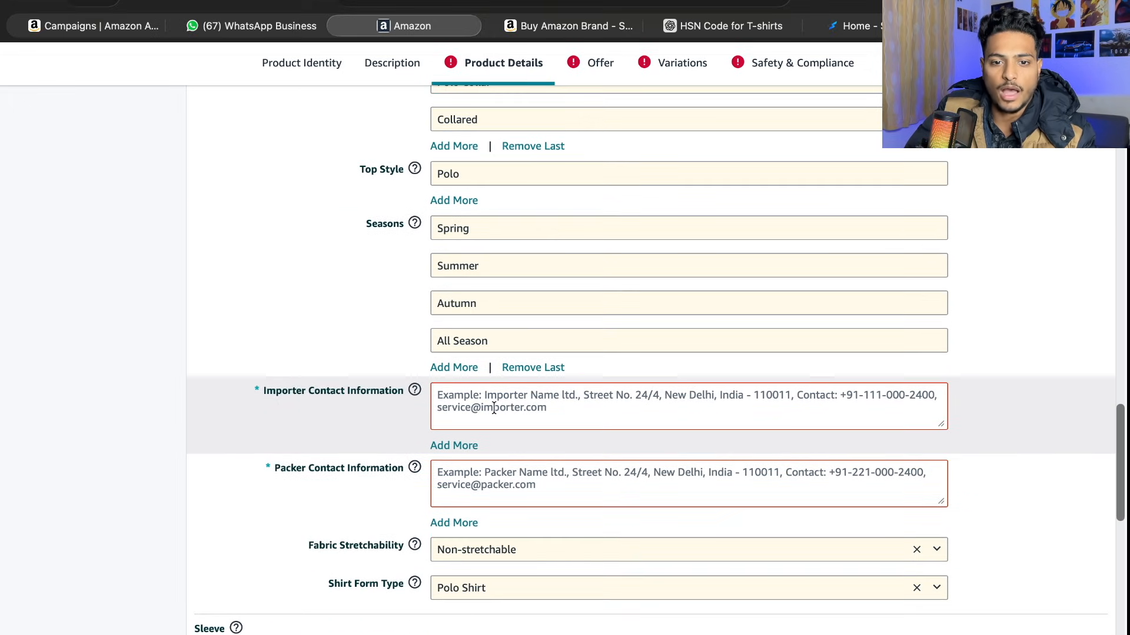
pyautogui.scroll(15, 494, 407)
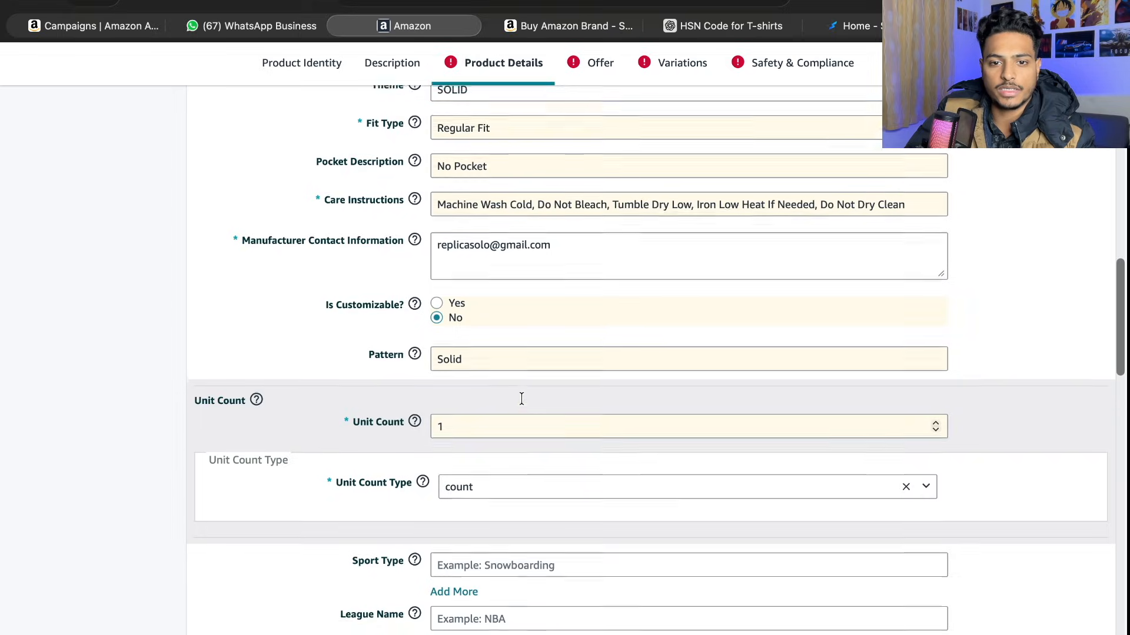
pyautogui.tripleClick(536, 302)
pyautogui.press('super+c')
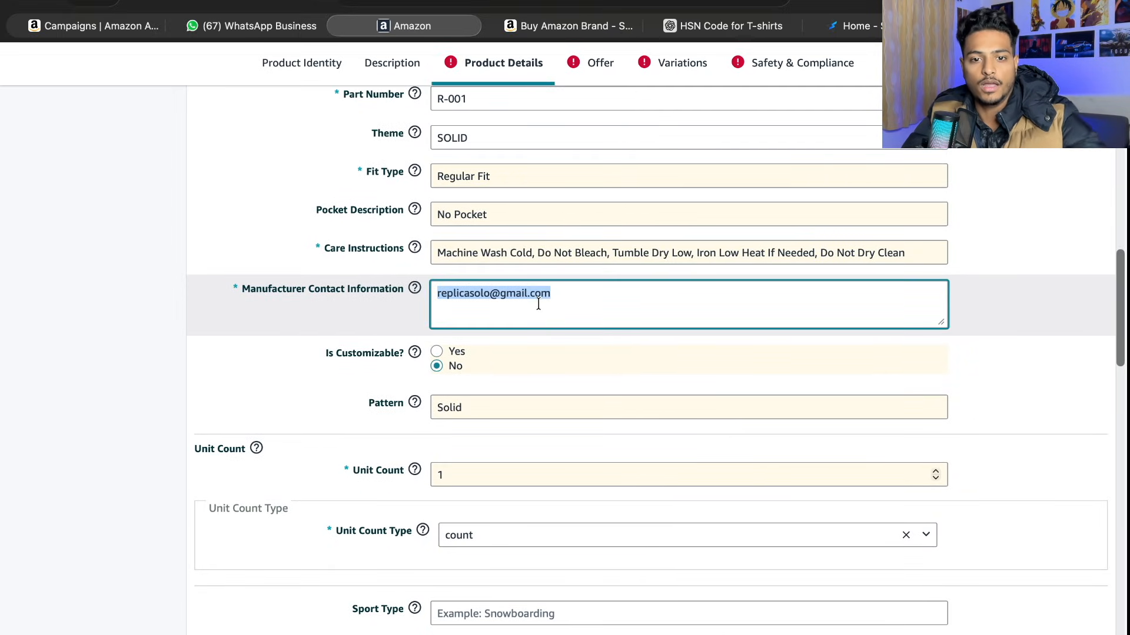
pyautogui.scroll(-12, 537, 164)
pyautogui.scroll(-3, 517, 256)
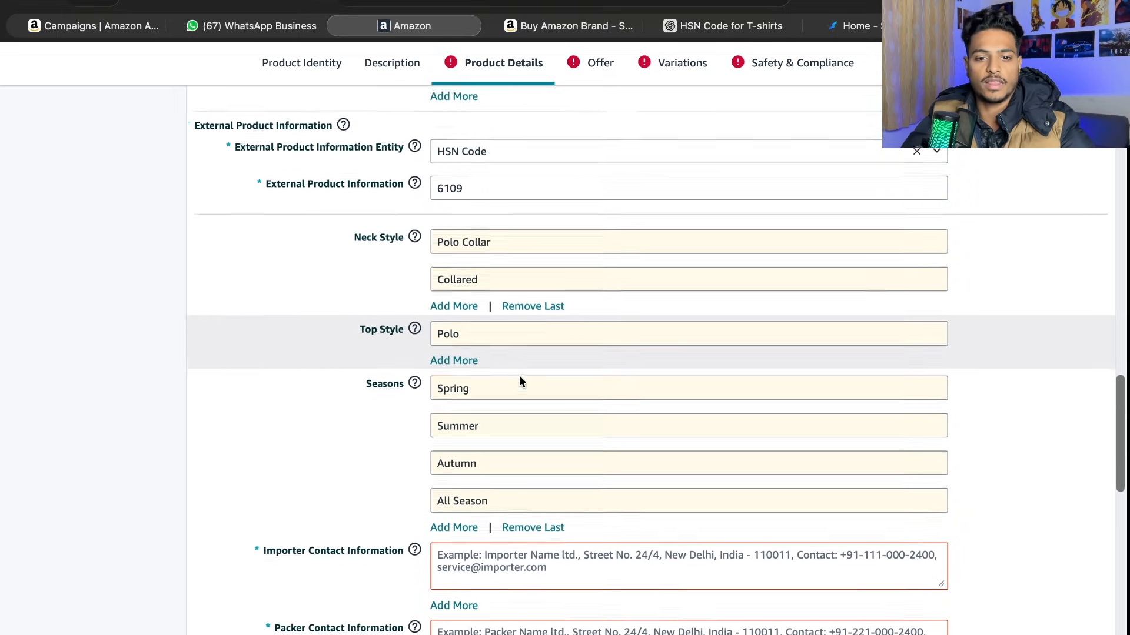
pyautogui.click(496, 511)
pyautogui.press('super+v')
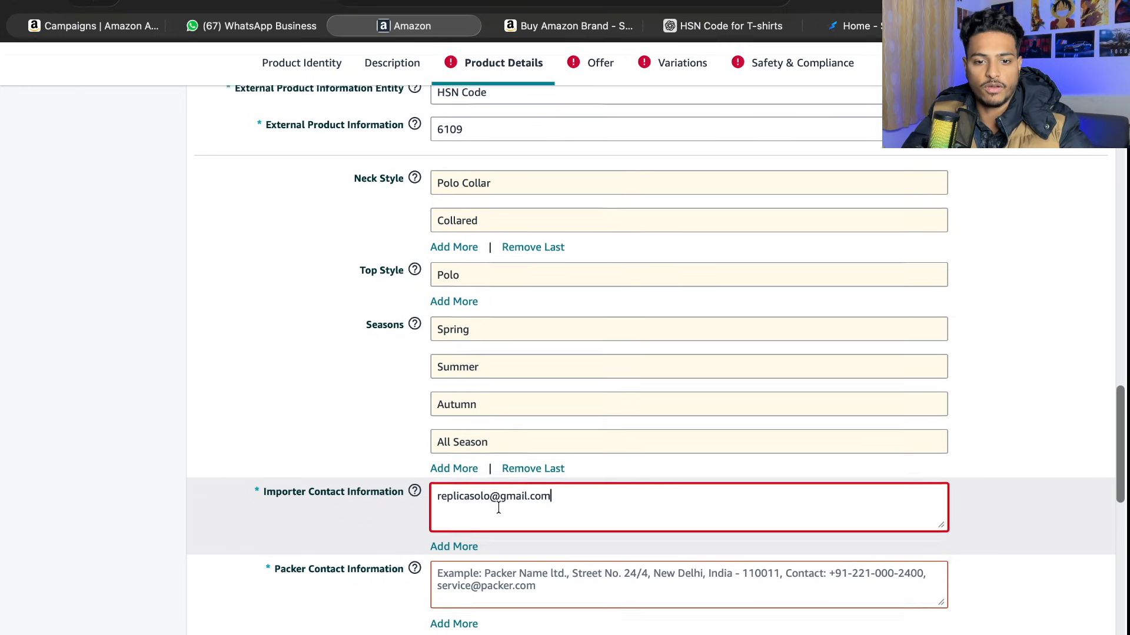
pyautogui.scroll(-4, 499, 500)
pyautogui.click(501, 489)
pyautogui.press('super+v')
# - Review the remaining prefilled product details, from Fabric Stretchability through Smart Home Compatibility
pyautogui.scroll(-8, 498, 475)
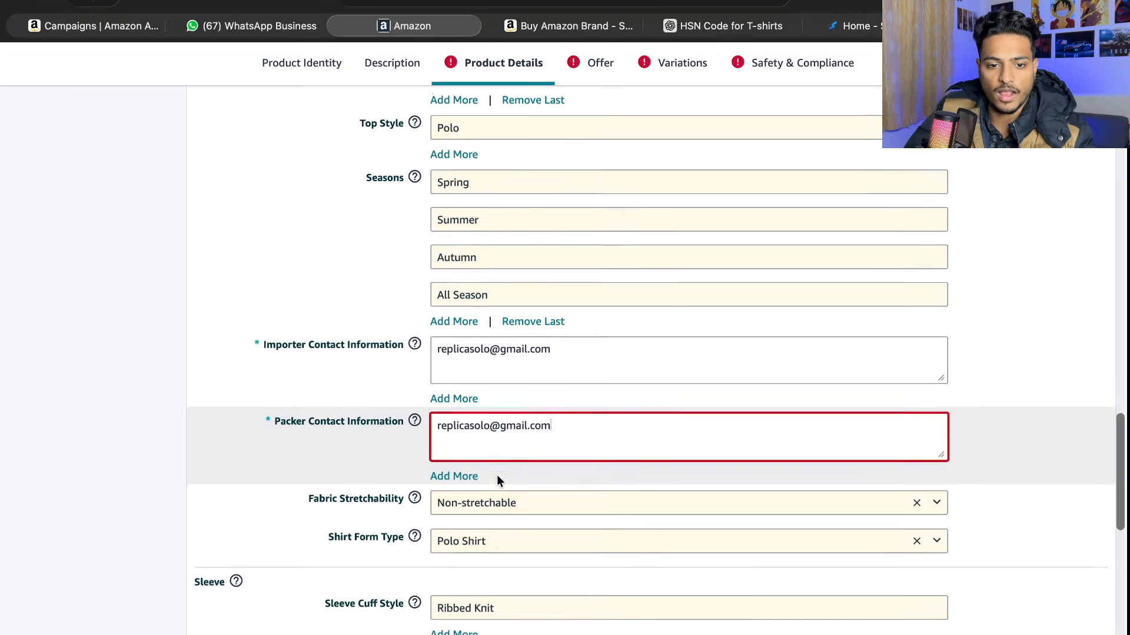
pyautogui.scroll(-6, 501, 406)
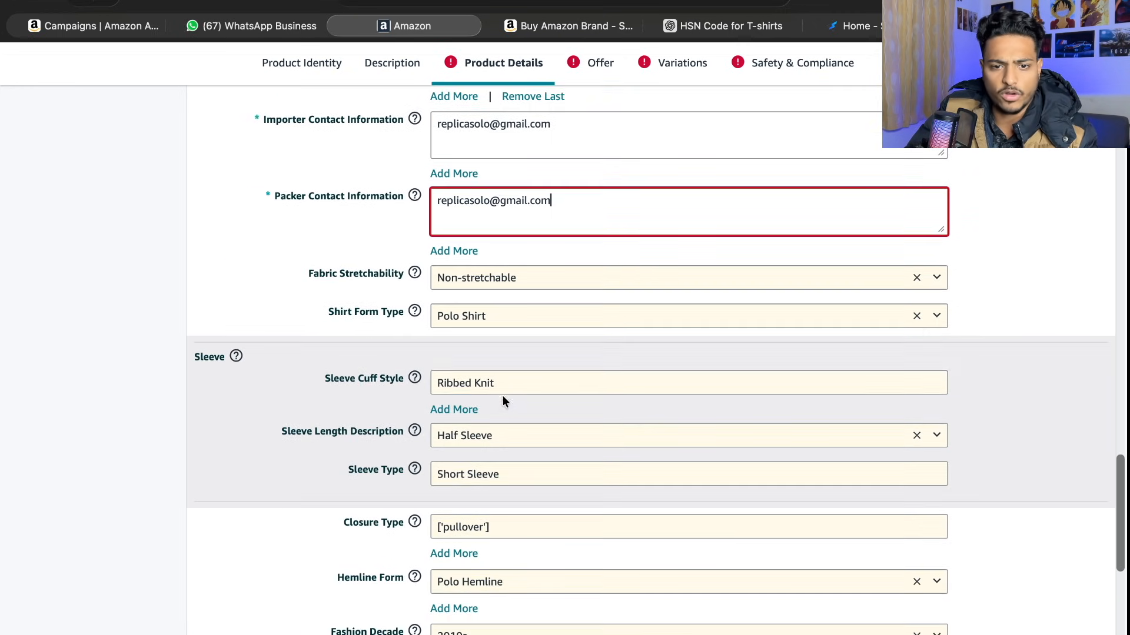
pyautogui.scroll(-3, 505, 401)
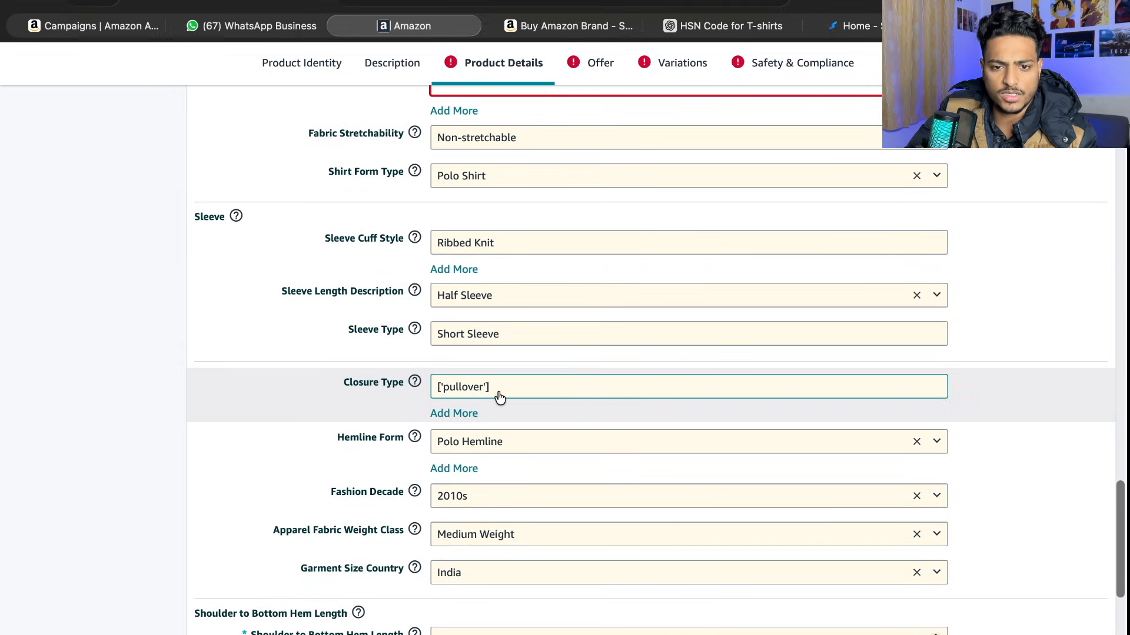
pyautogui.scroll(-5, 499, 398)
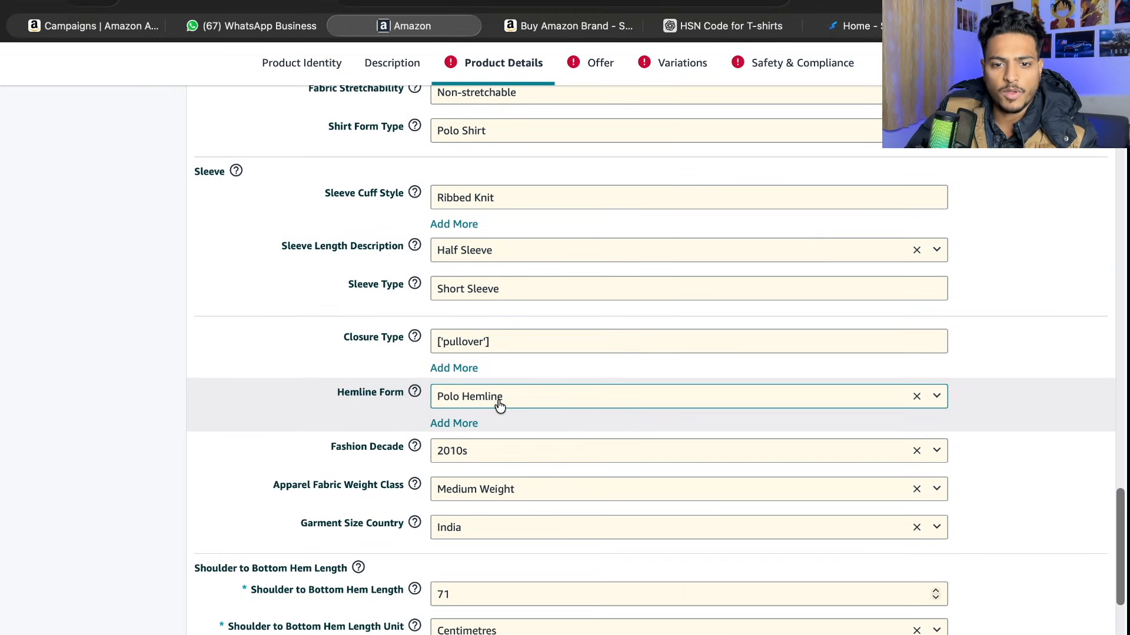
pyautogui.scroll(-2, 498, 399)
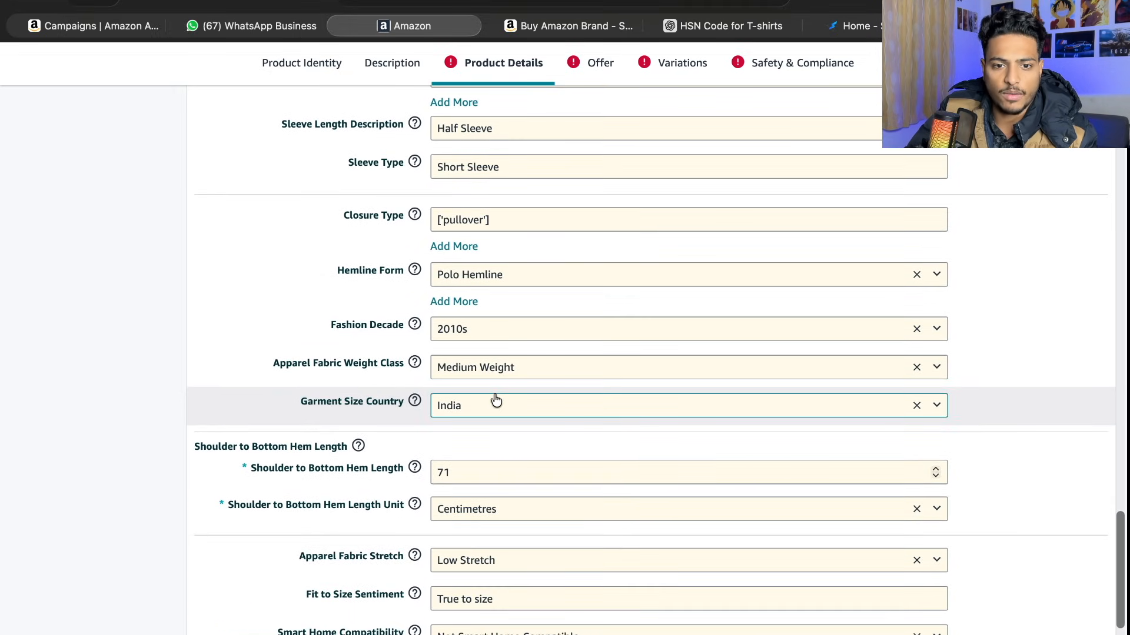
pyautogui.scroll(-4, 493, 383)
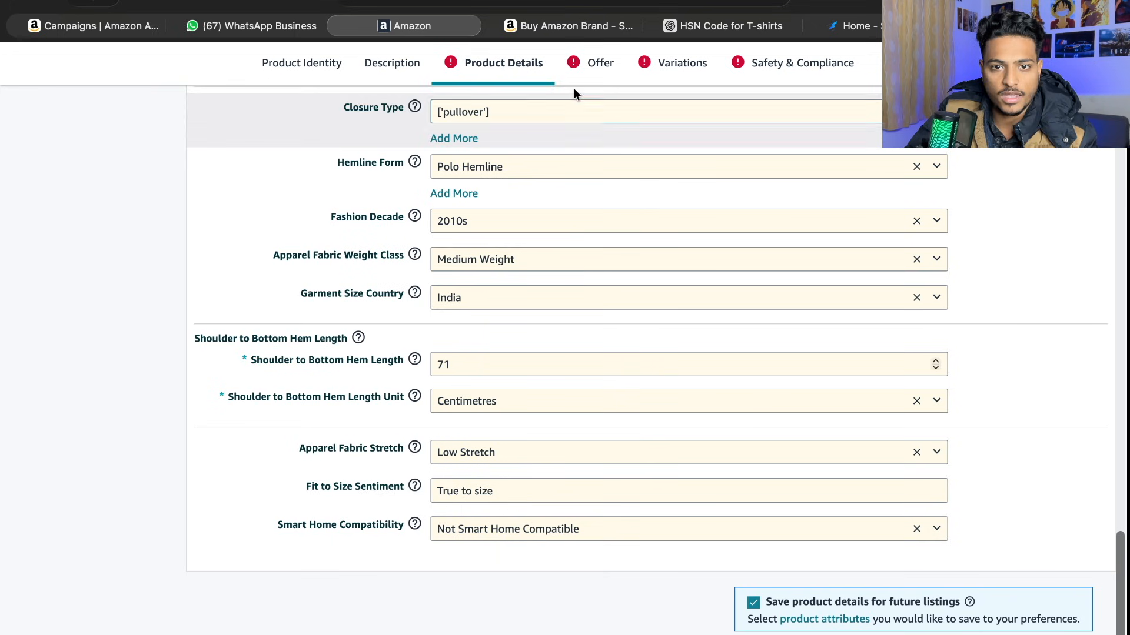
# - Go to the listing's Offer section and set the SKU to P-Var
pyautogui.click(590, 70)
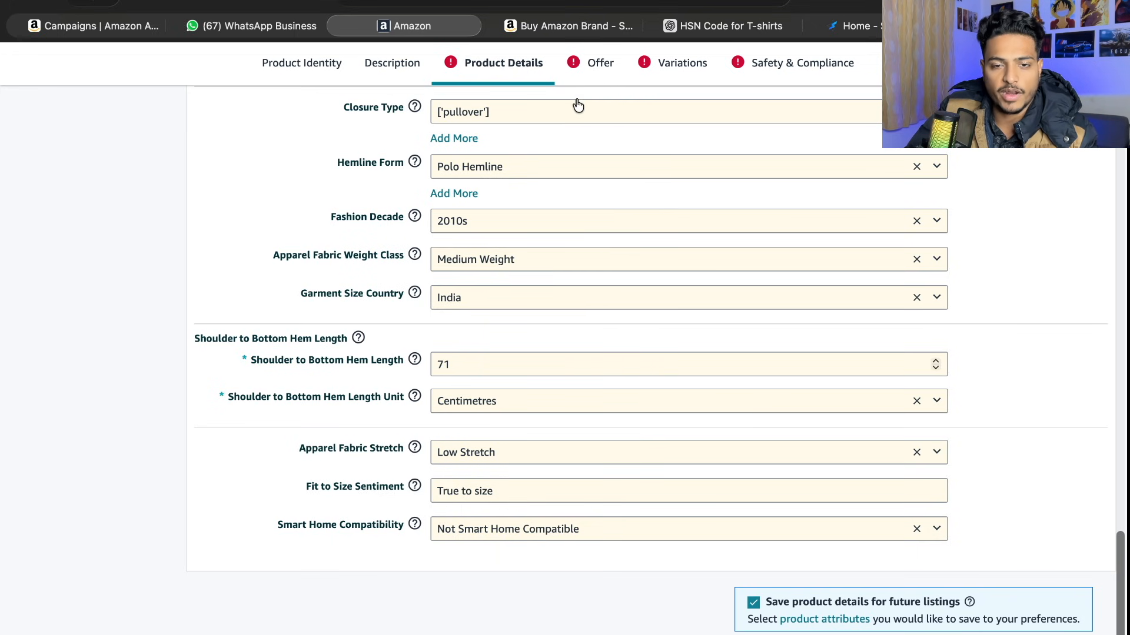
pyautogui.scroll(-2, 554, 365)
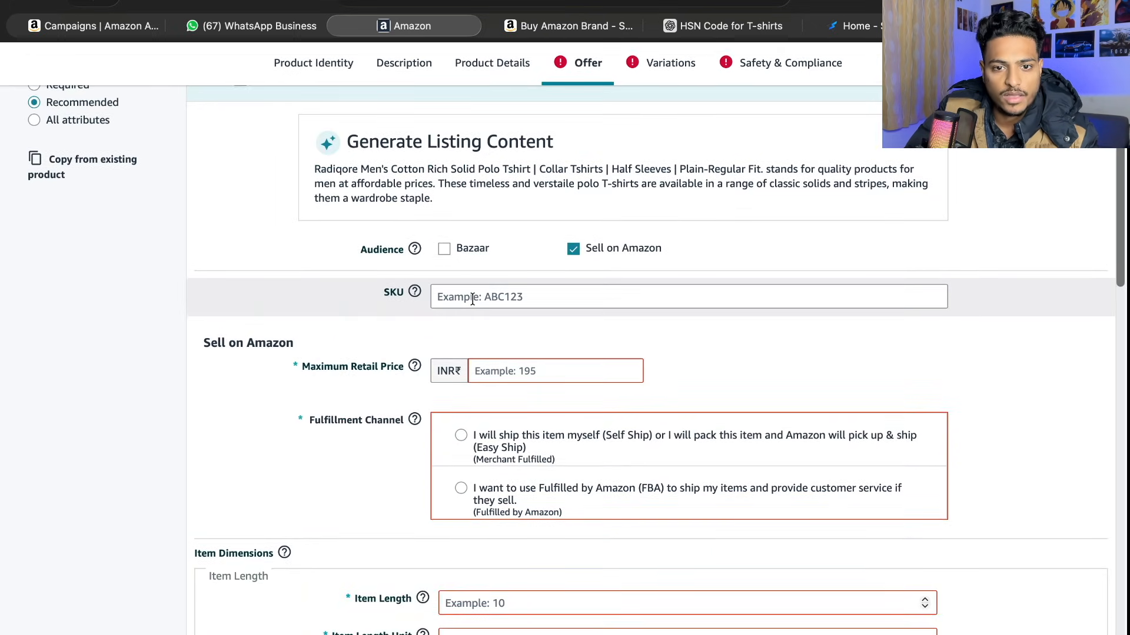
pyautogui.click(473, 300)
pyautogui.press('capslock')
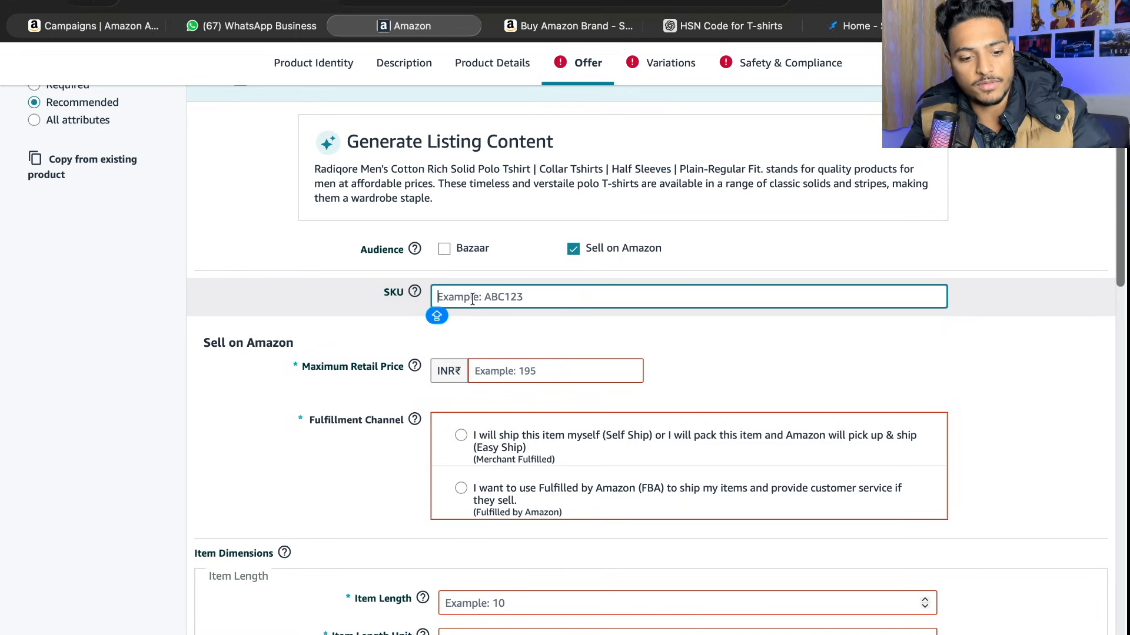
pyautogui.write('P-vA')
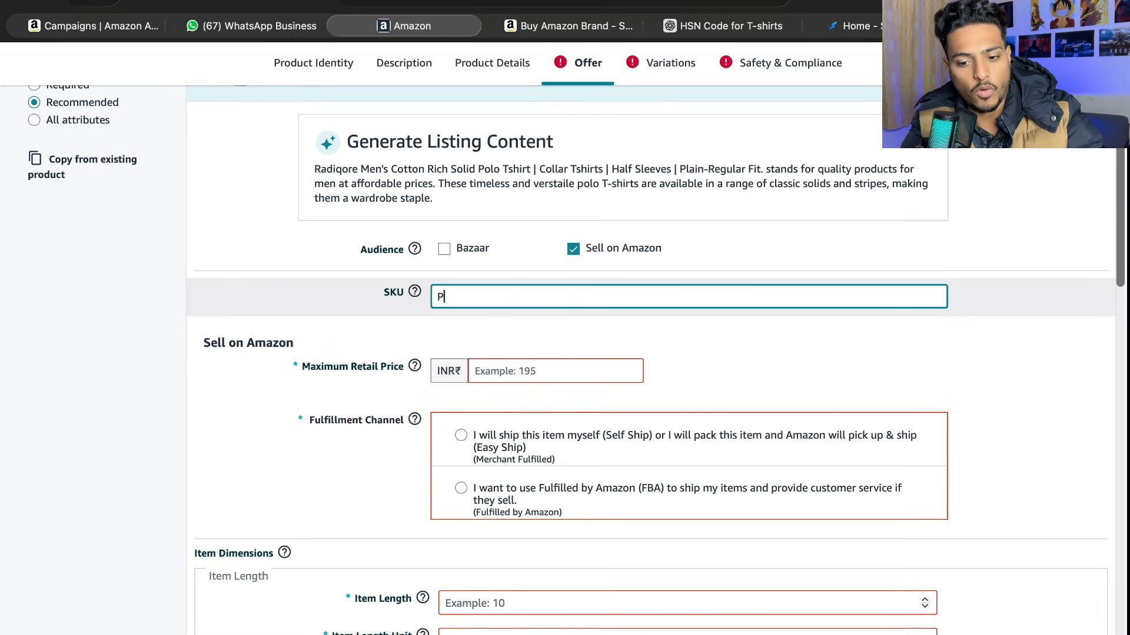
pyautogui.press('BackSpace')
pyautogui.press('BackSpace')
pyautogui.write('Var')
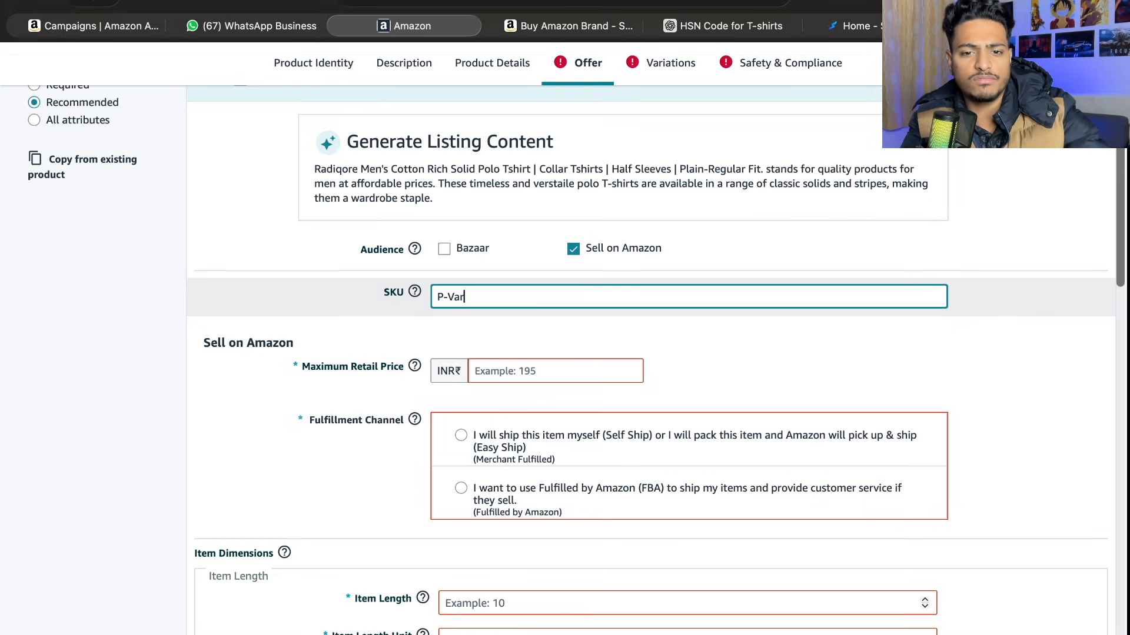
# - Set the Maximum Retail Price to INR 799 and choose the merchant-fulfilled Self Ship or Easy Ship channel
pyautogui.click(503, 372)
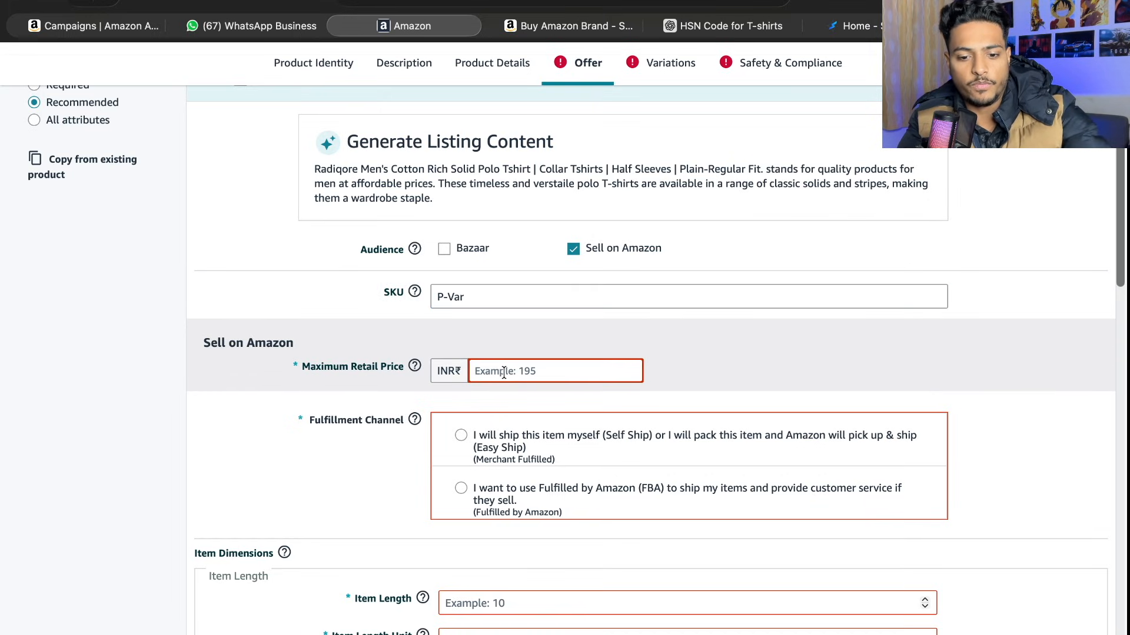
pyautogui.write('799')
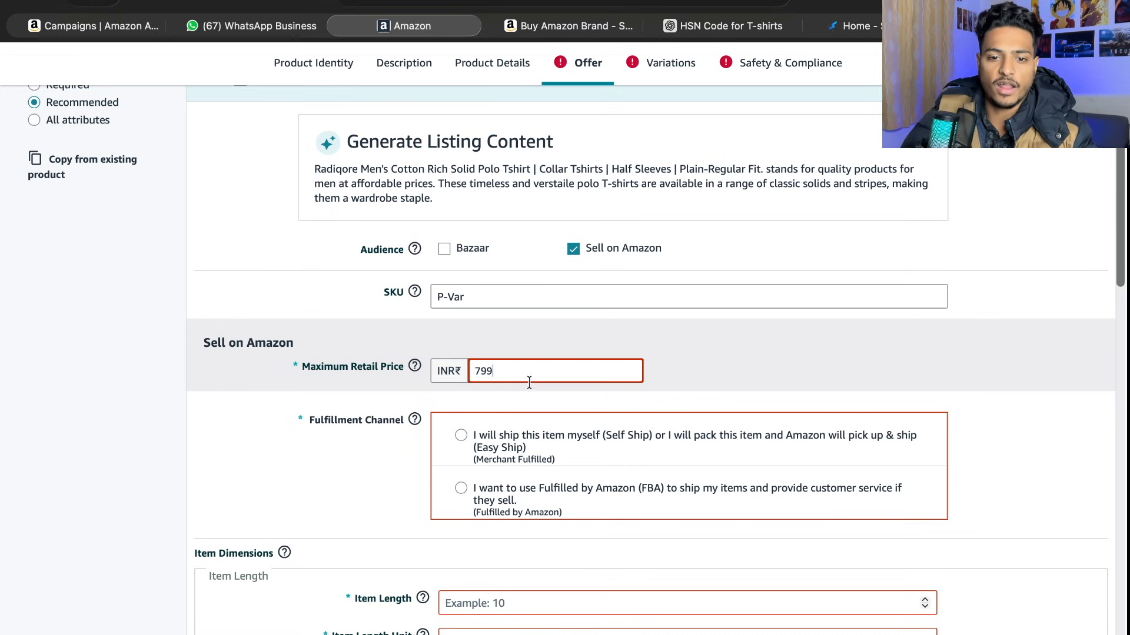
pyautogui.scroll(-2, 504, 373)
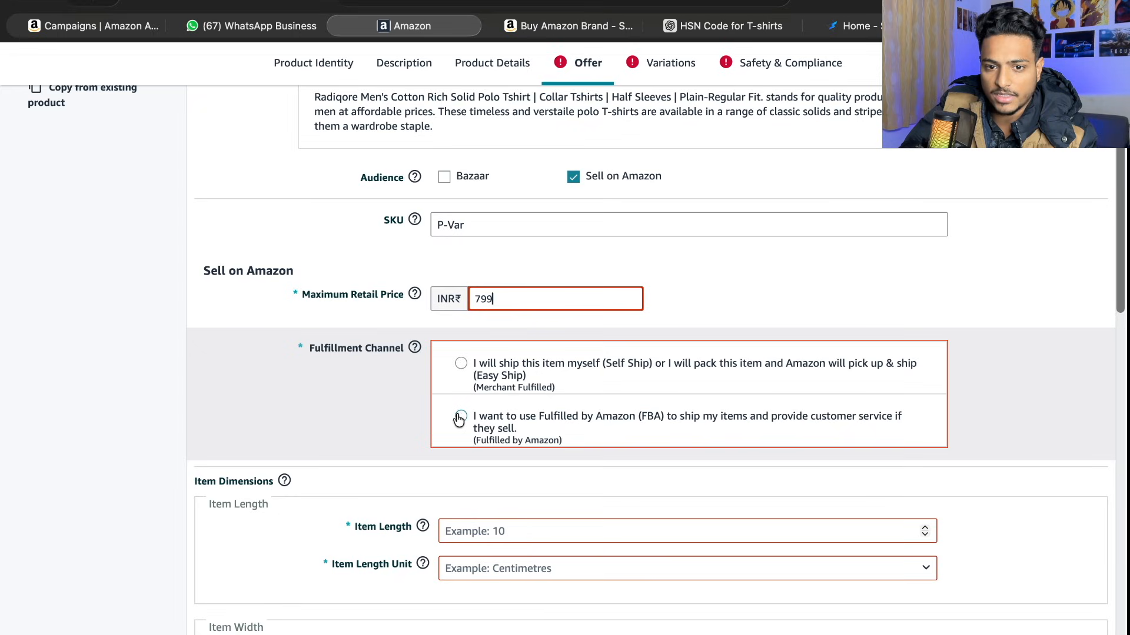
pyautogui.click(461, 364)
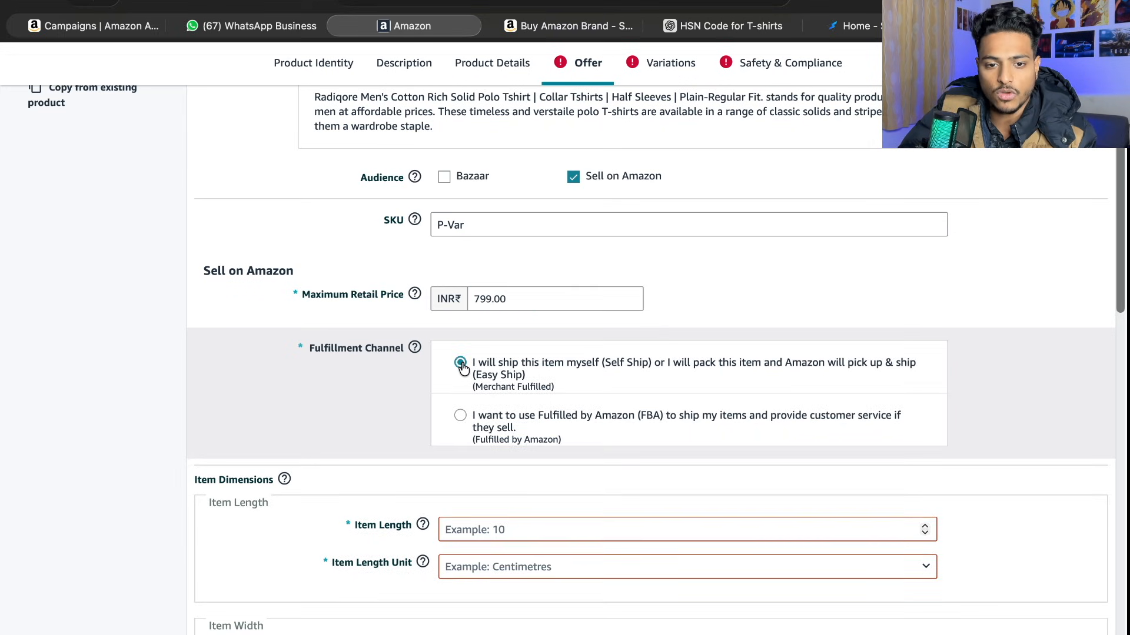
# - In the Variations section, set the Shirt Size System to IN and the Shirt Size Class to Alpha
pyautogui.scroll(-2, 461, 366)
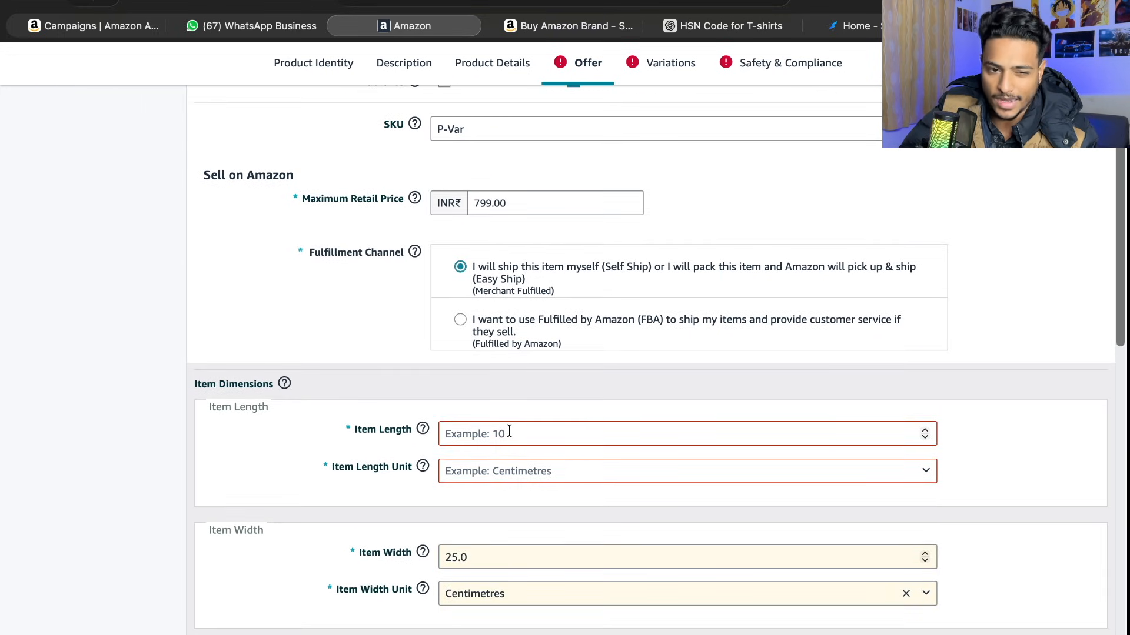
pyautogui.scroll(-5, 637, 239)
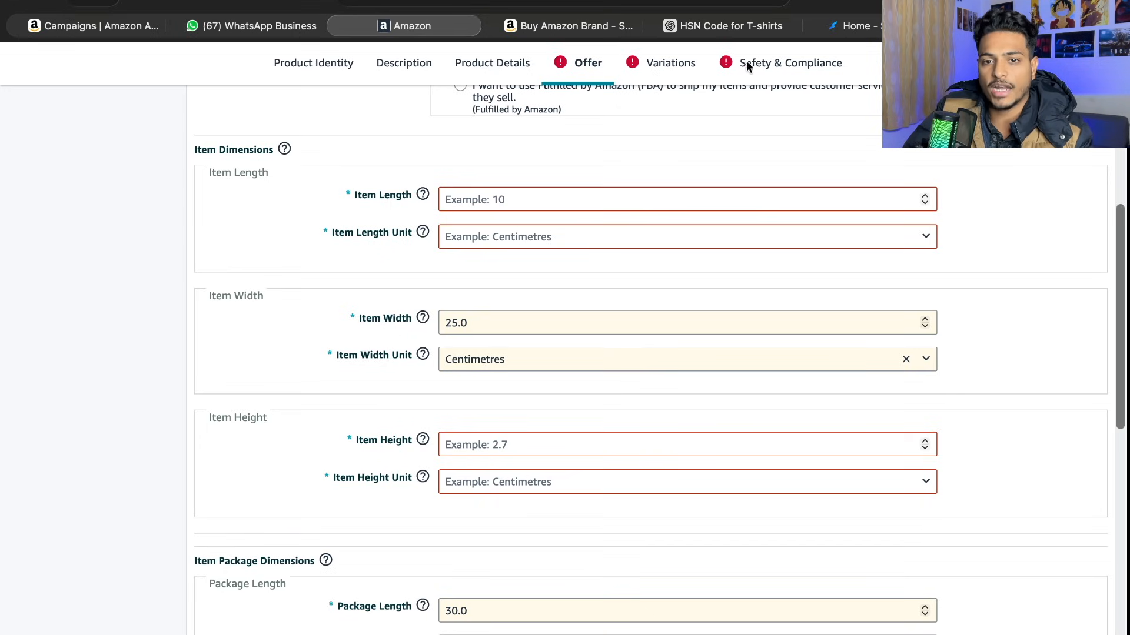
pyautogui.click(679, 72)
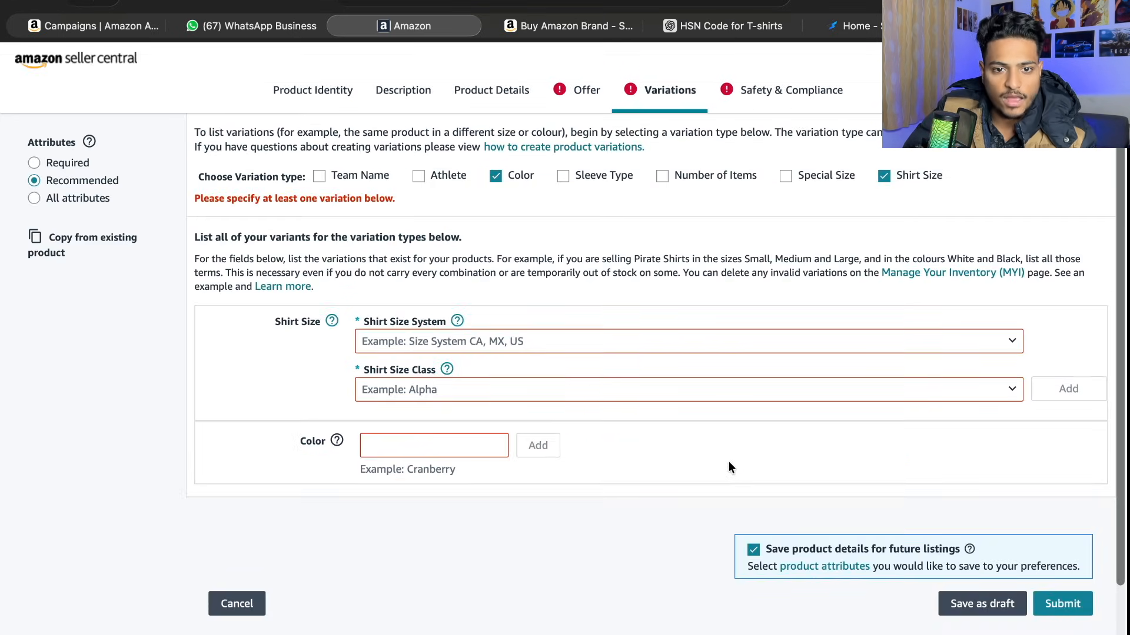
pyautogui.click(524, 347)
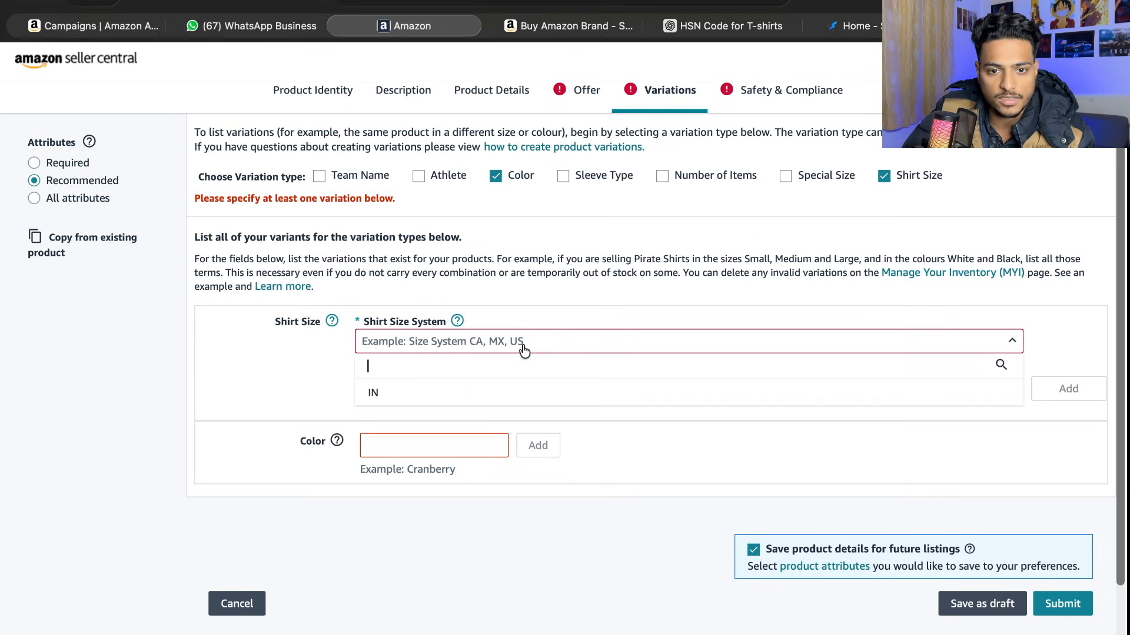
pyautogui.click(517, 403)
pyautogui.click(510, 395)
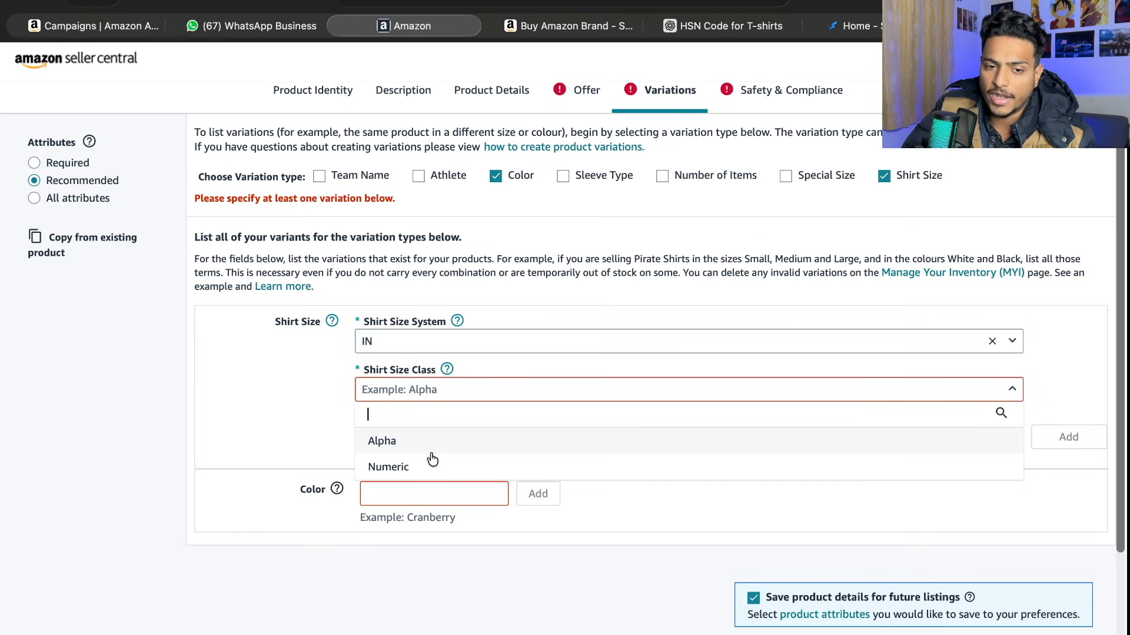
pyautogui.click(432, 452)
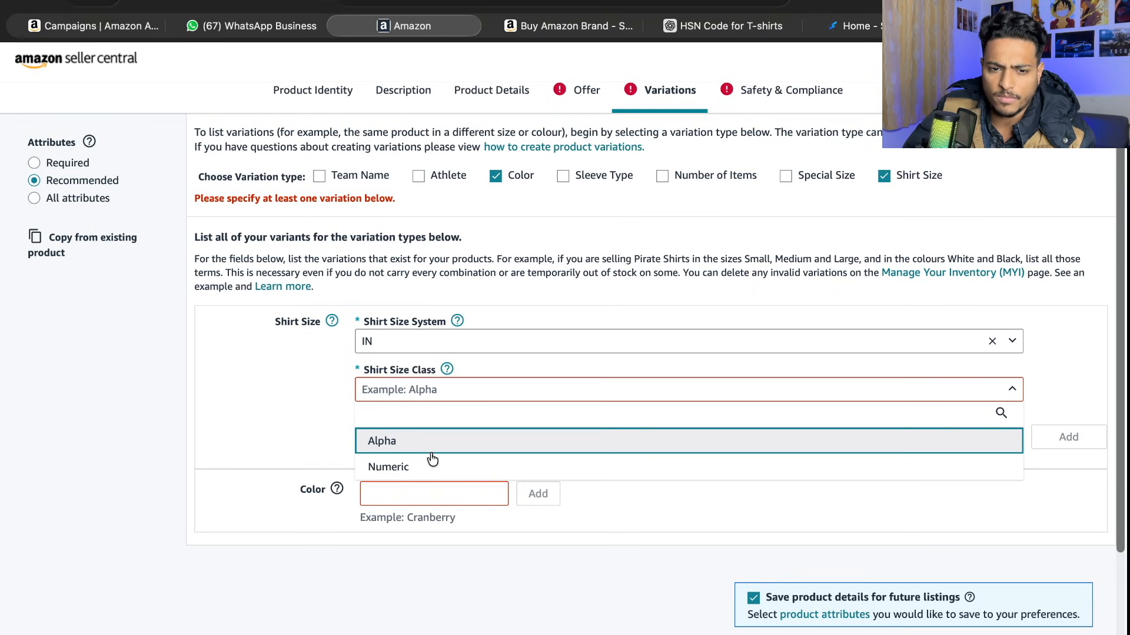
# - Set the Shirt Size Value to S and the Shirt Body Type to Regular
pyautogui.click(438, 445)
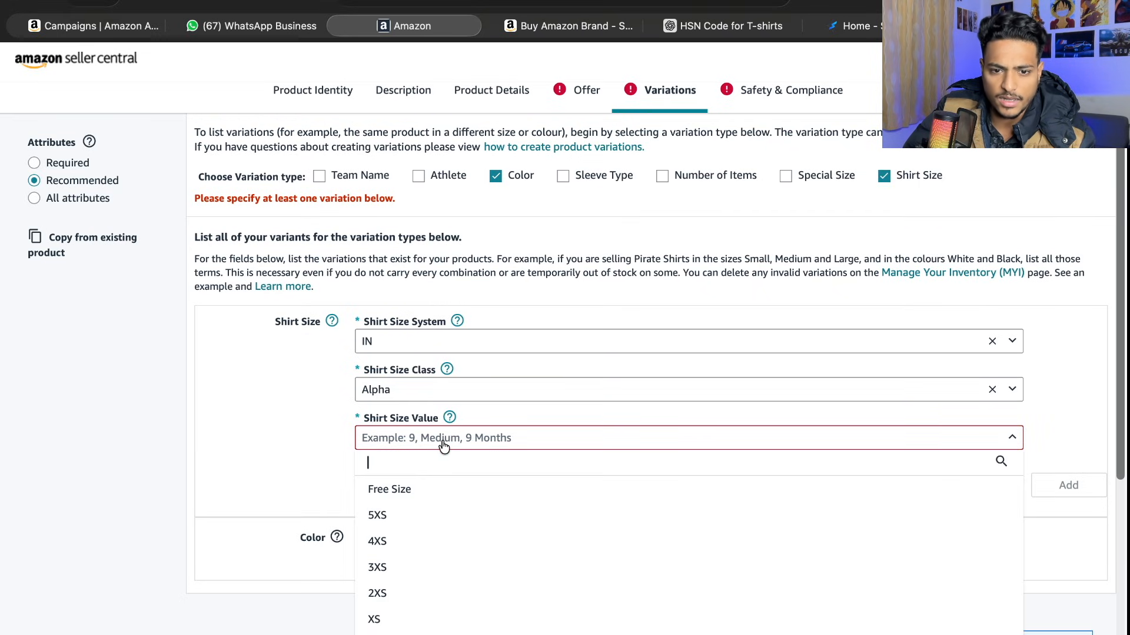
pyautogui.scroll(-3, 438, 500)
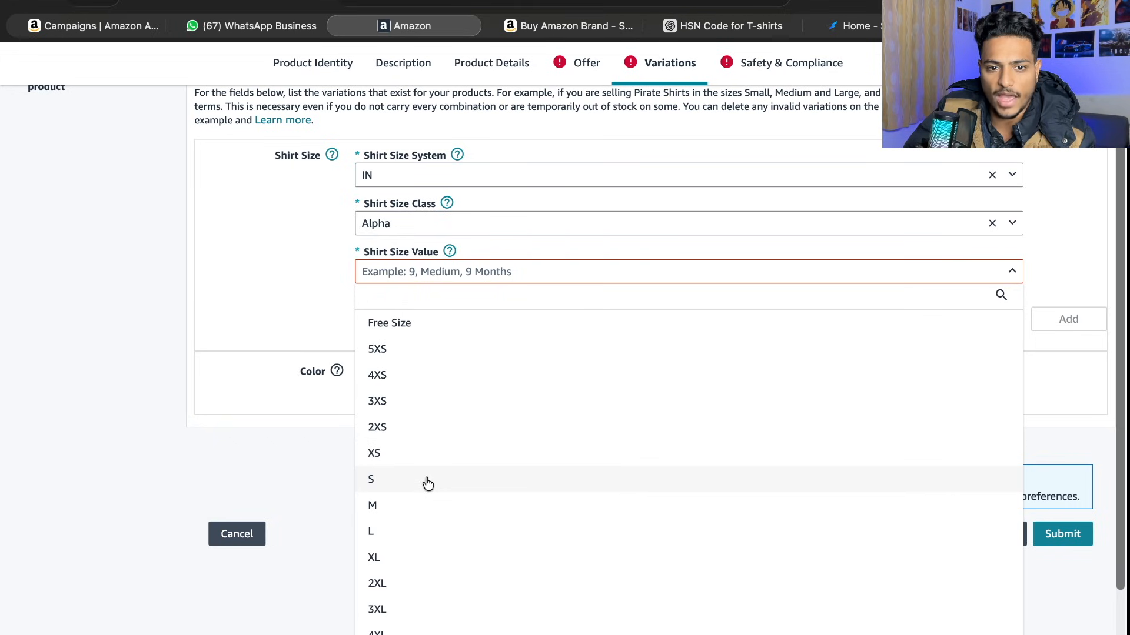
pyautogui.click(428, 482)
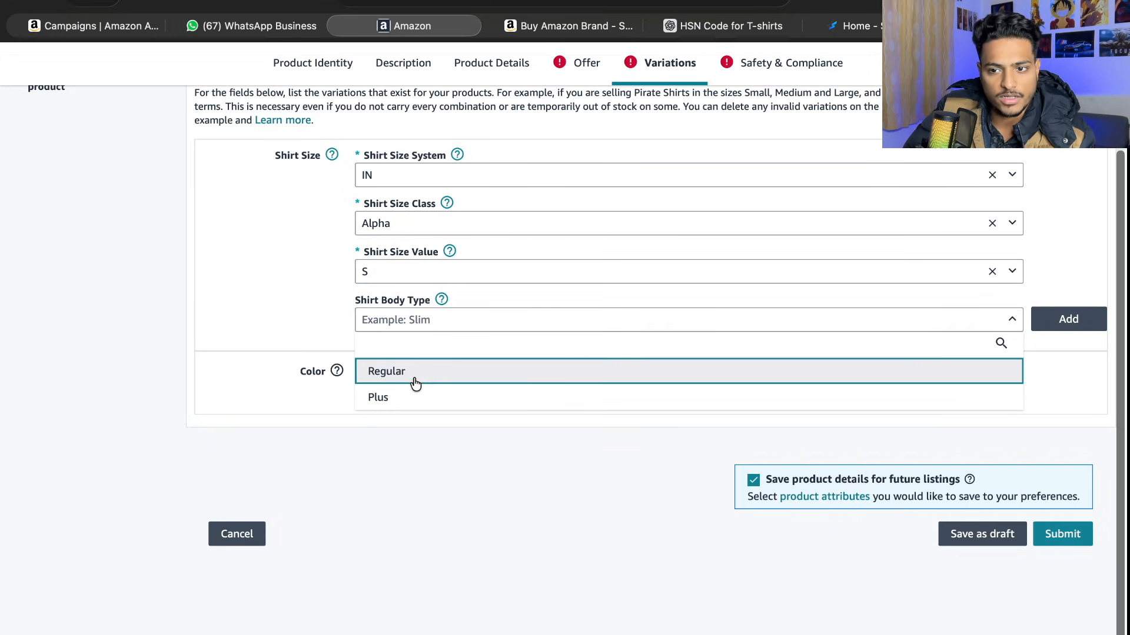
pyautogui.click(824, 370)
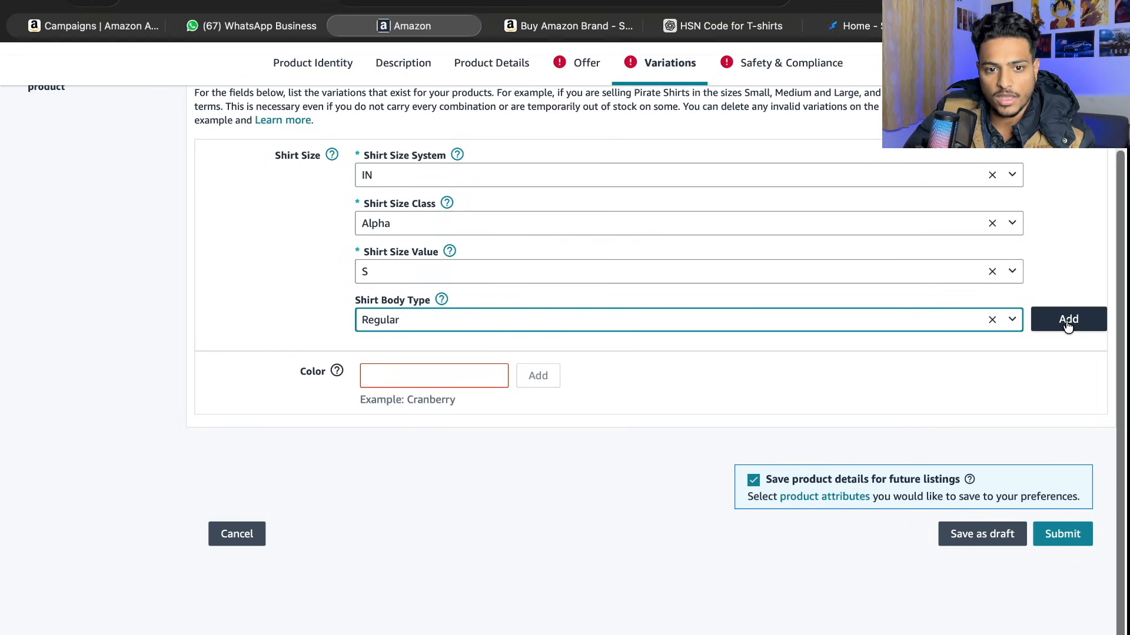
# - Enter Red as the colour and add both the IN, Alpha, S, Regular size and the Red colour to the variations
pyautogui.click(464, 381)
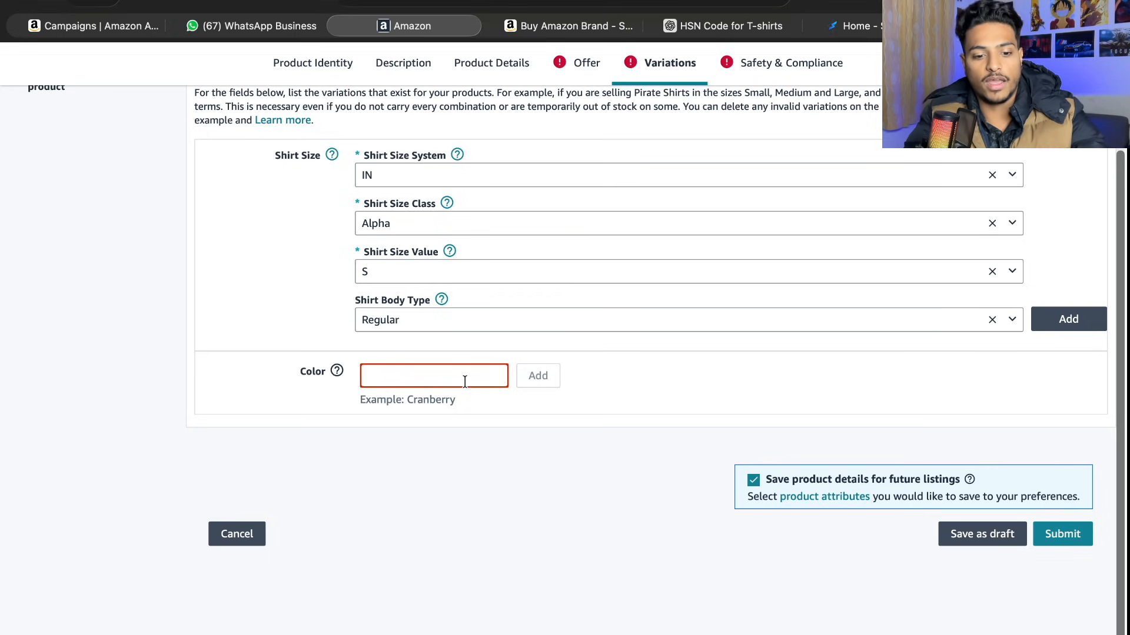
pyautogui.write('Red')
pyautogui.click(1069, 321)
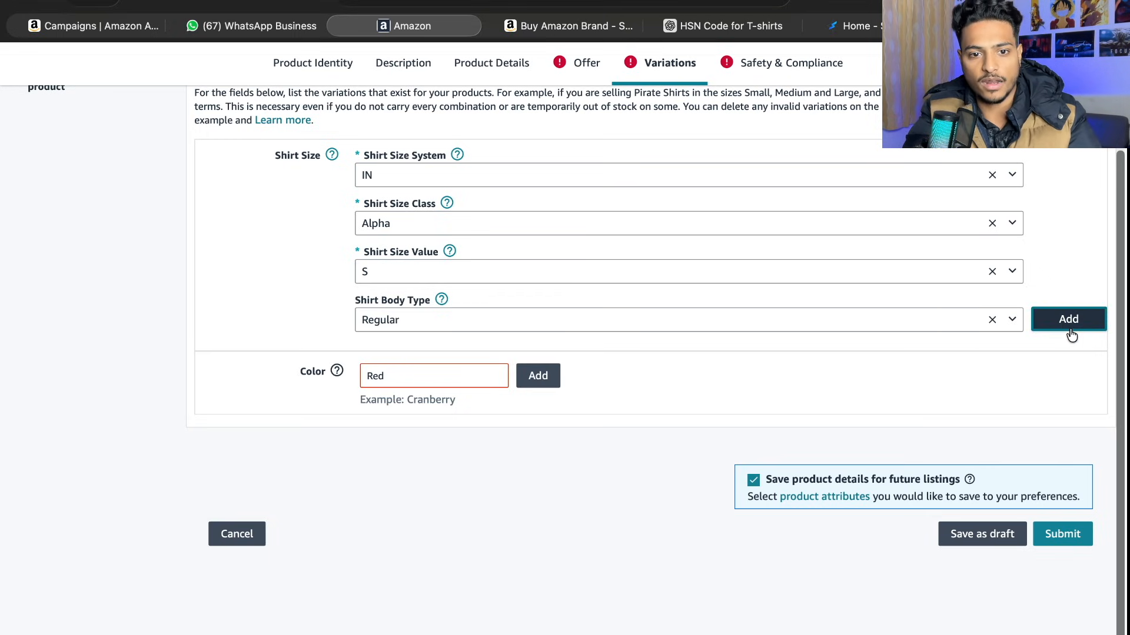
pyautogui.click(540, 293)
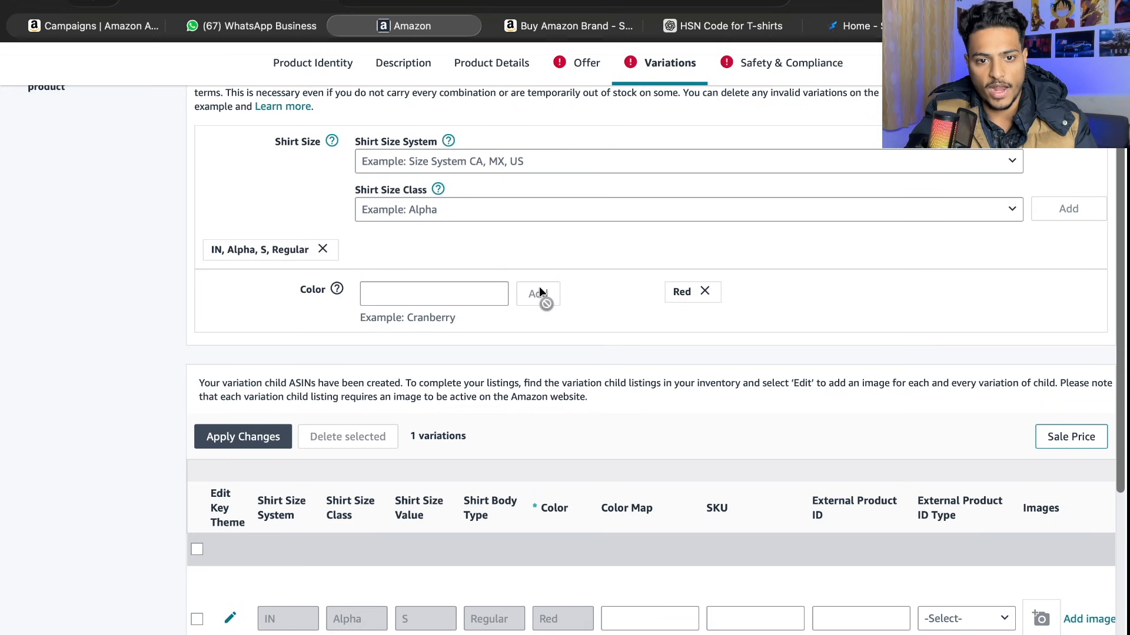
# - Define another shirt size with size system IN, class Alpha, value M and body type Regular
pyautogui.scroll(1, 540, 295)
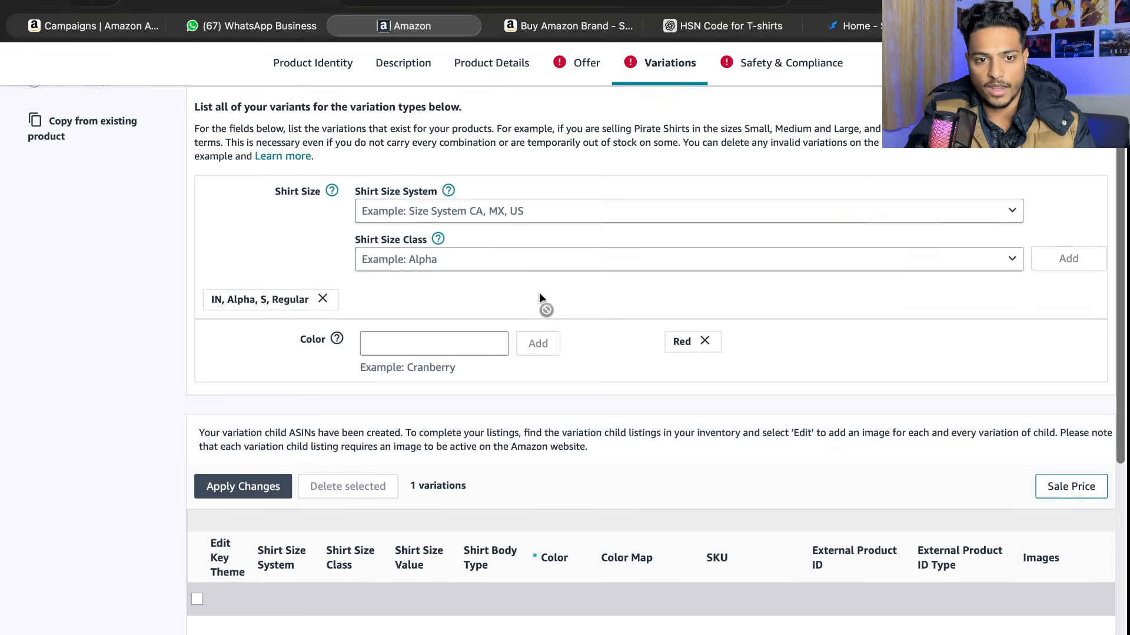
pyautogui.click(449, 209)
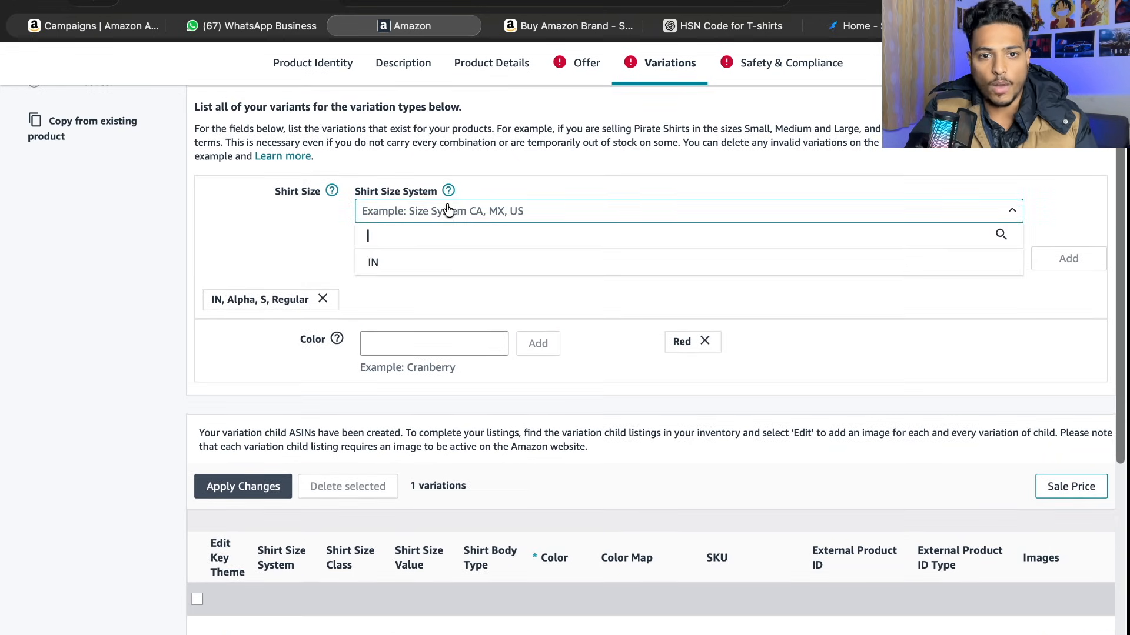
pyautogui.click(416, 254)
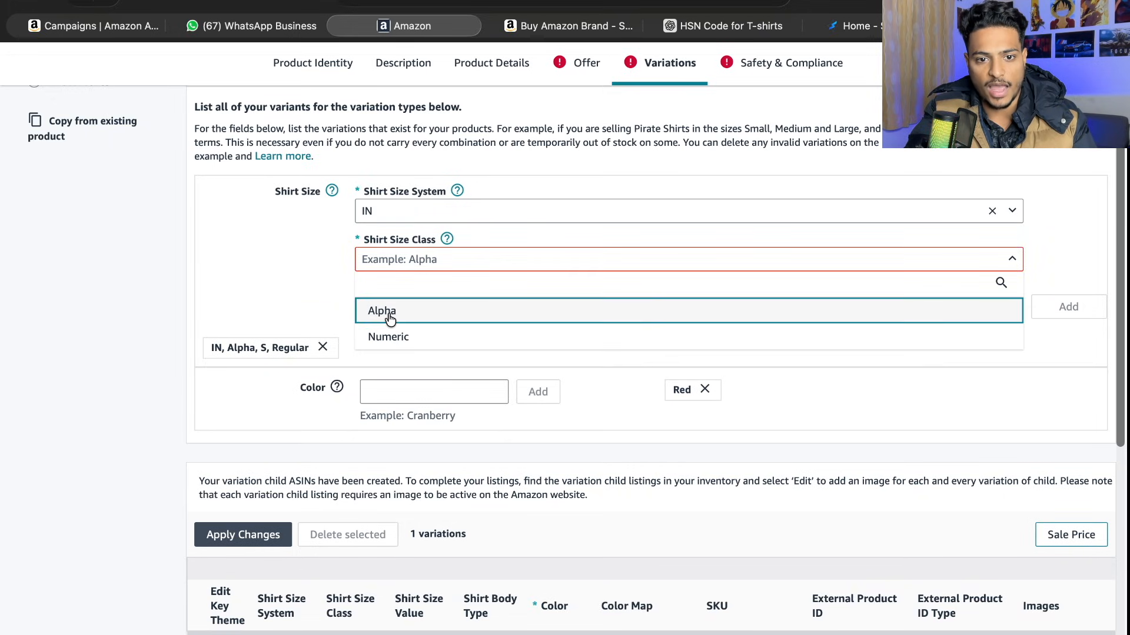
pyautogui.click(388, 313)
pyautogui.click(379, 544)
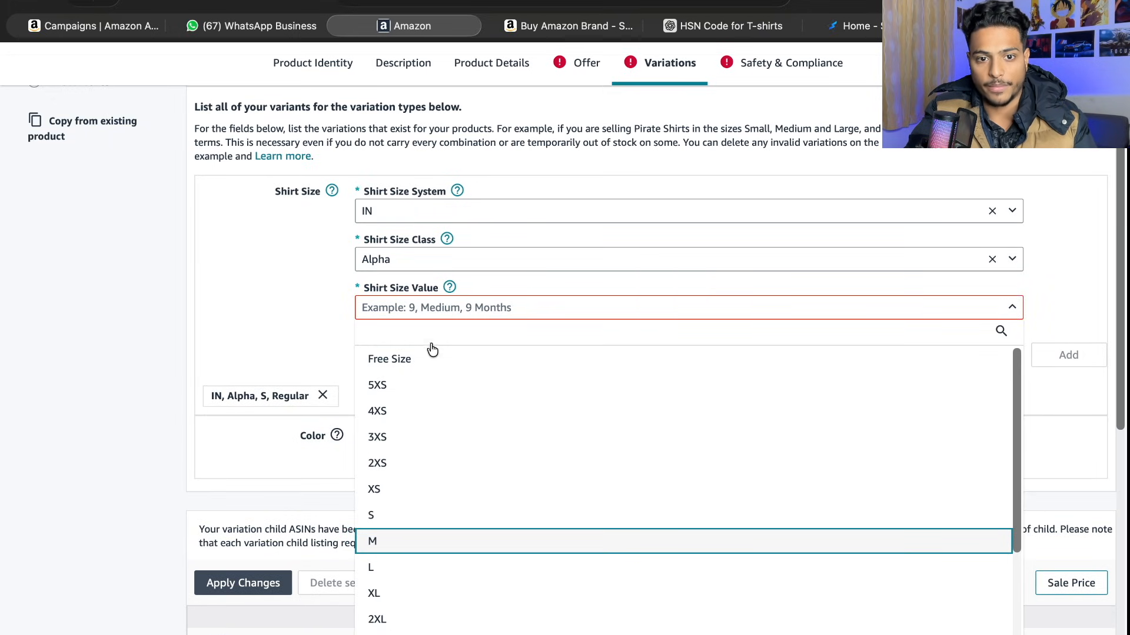
pyautogui.click(390, 406)
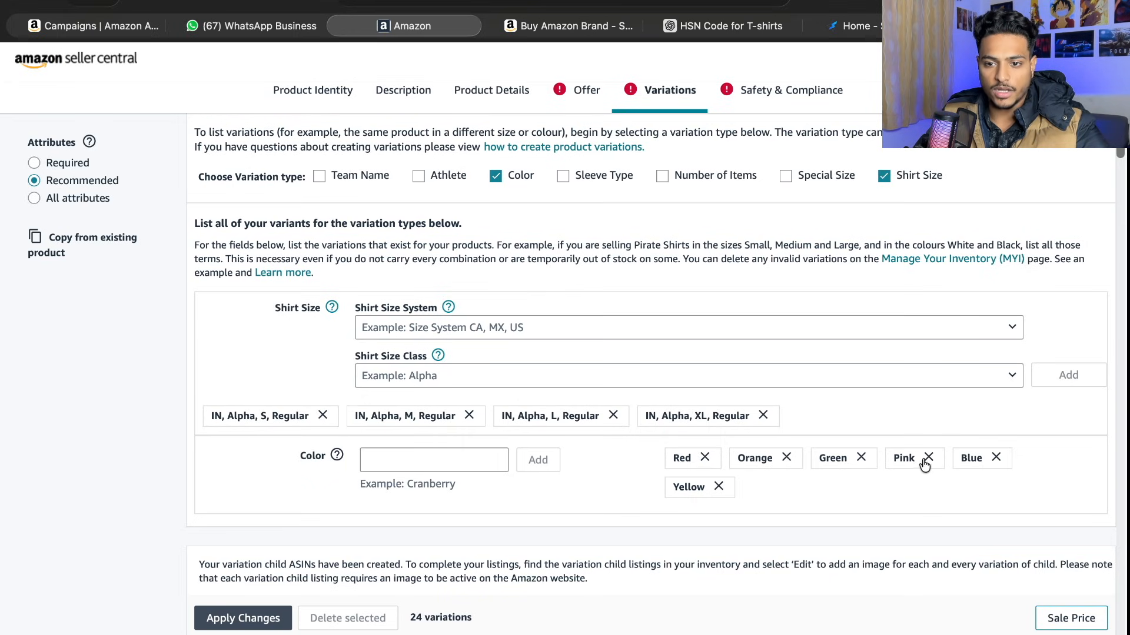
# - Set the Color Map of the size S Red, Orange and Green variations to Red, Orange and green
pyautogui.scroll(-20, 749, 498)
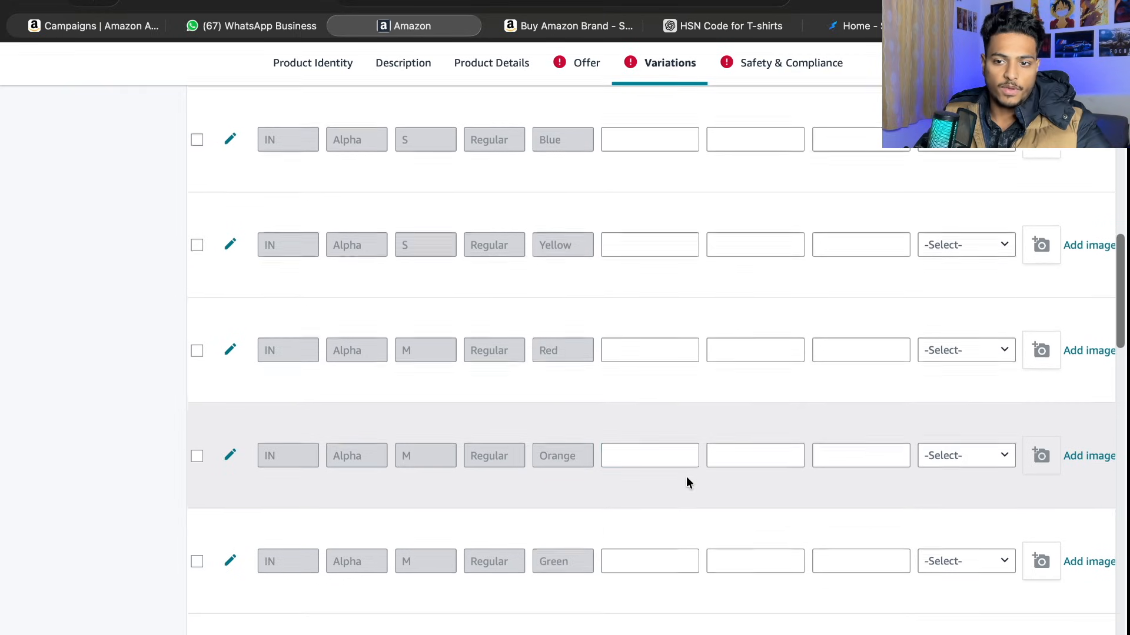
pyautogui.scroll(20, 688, 482)
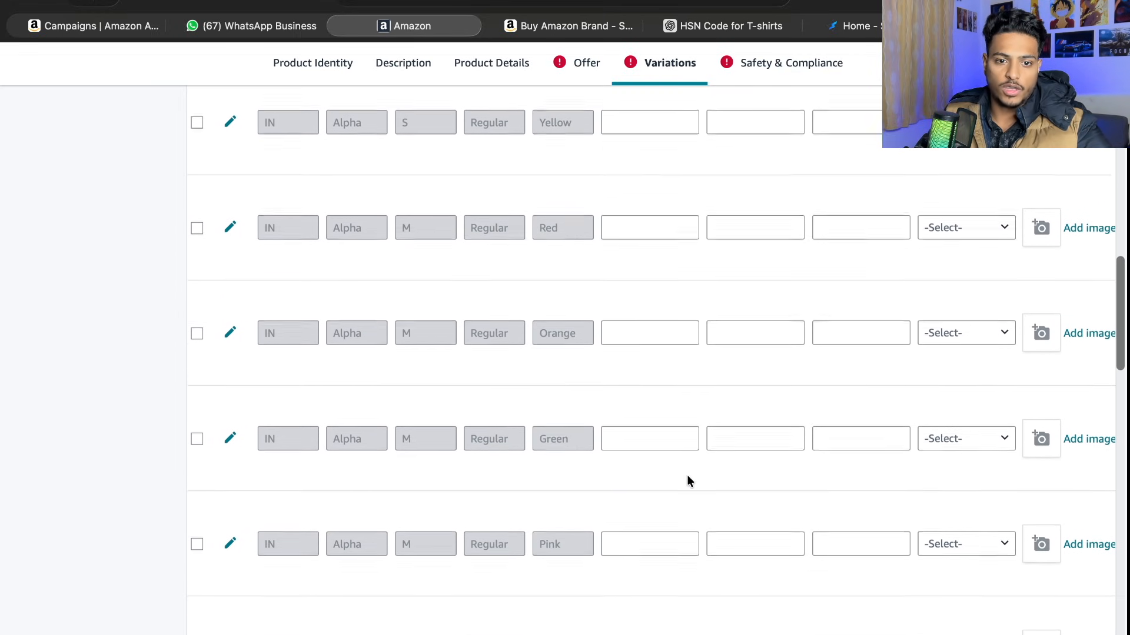
pyautogui.scroll(10, 686, 475)
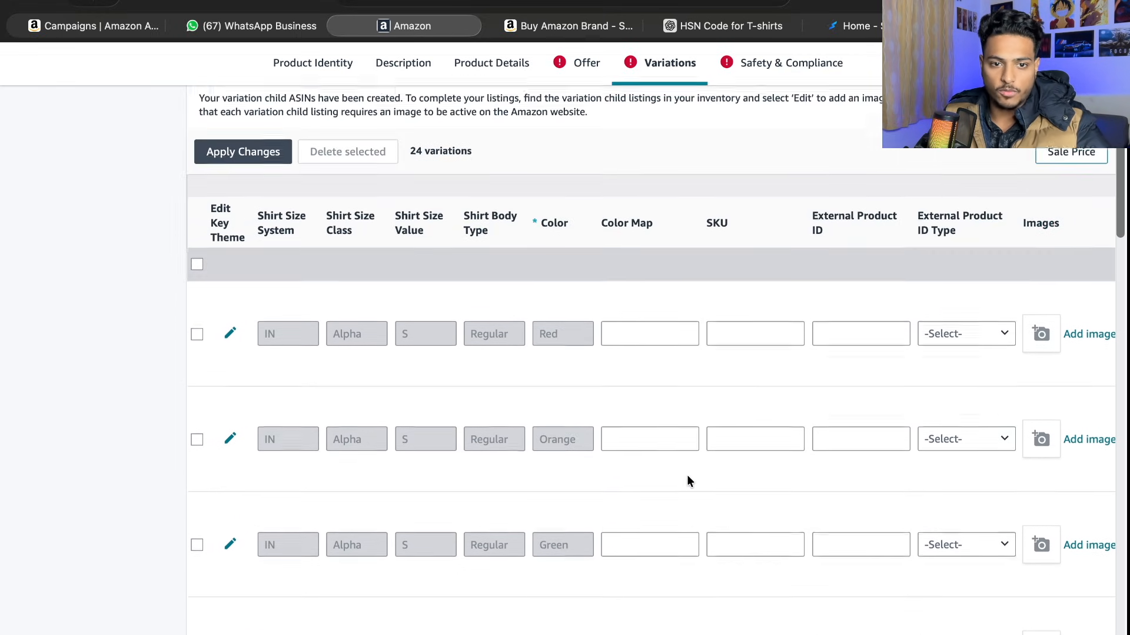
pyautogui.click(650, 343)
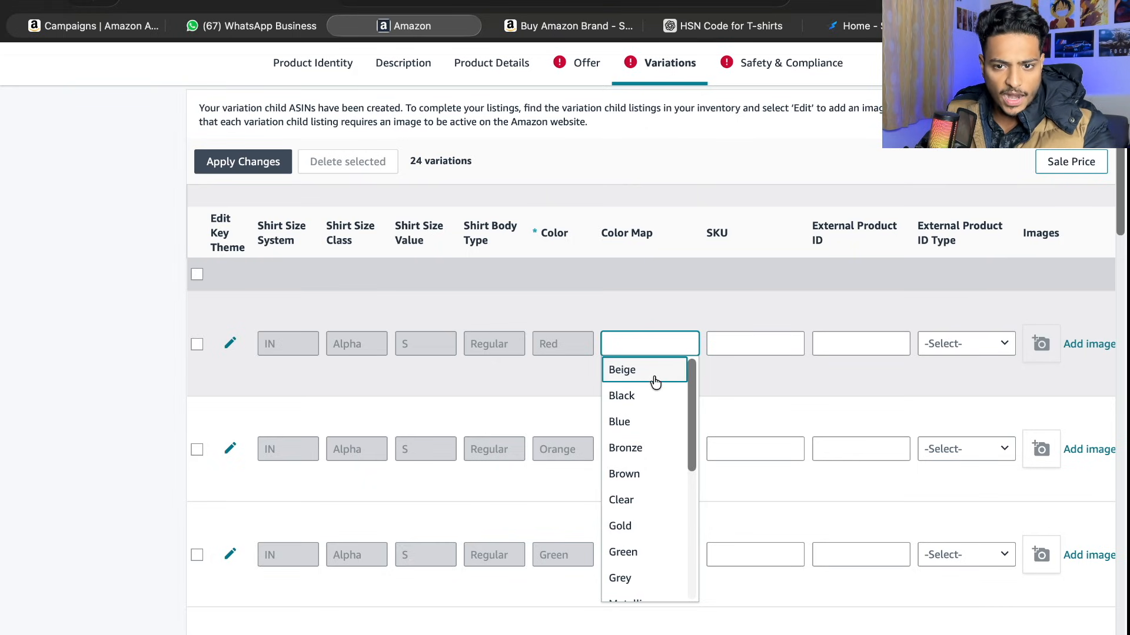
pyautogui.write('r')
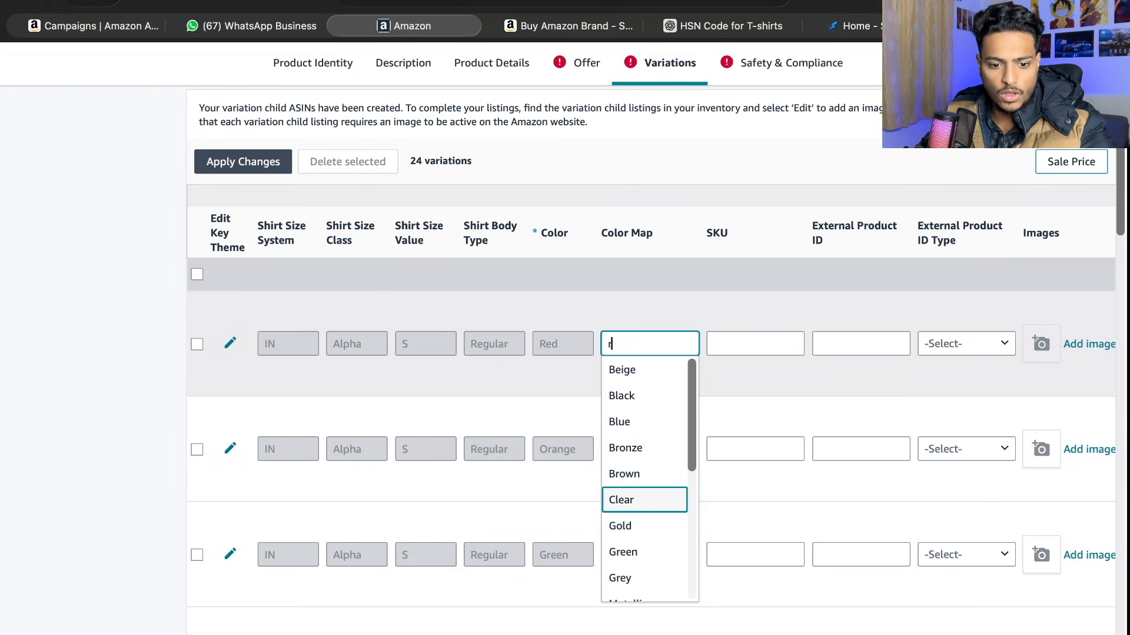
pyautogui.write('ed')
pyautogui.click(633, 450)
pyautogui.write('or')
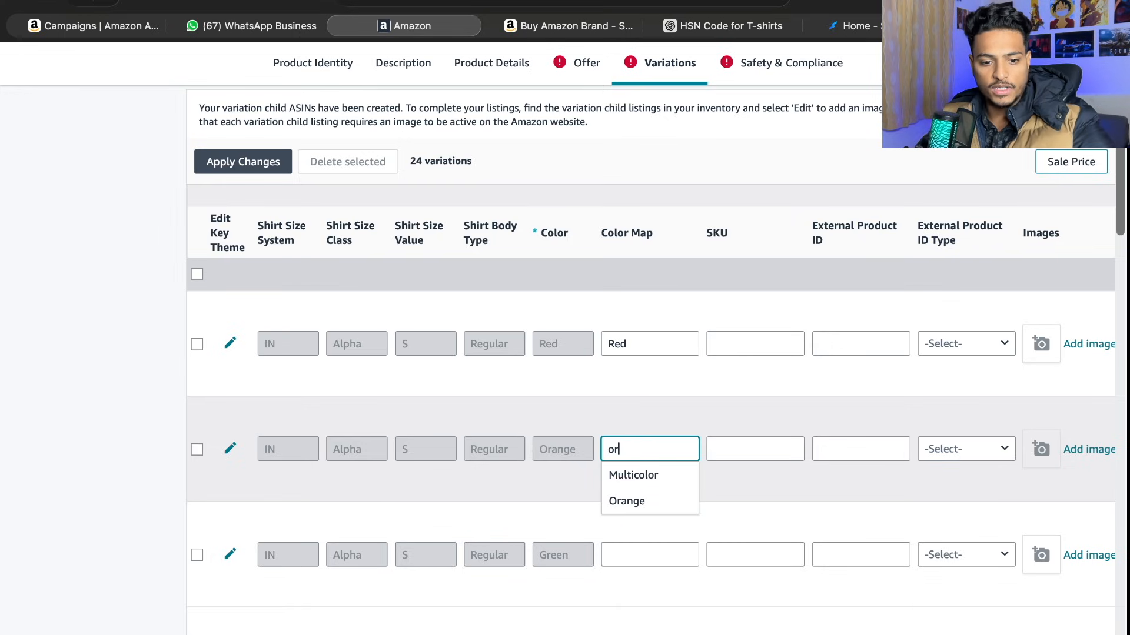
pyautogui.click(634, 501)
pyautogui.click(638, 556)
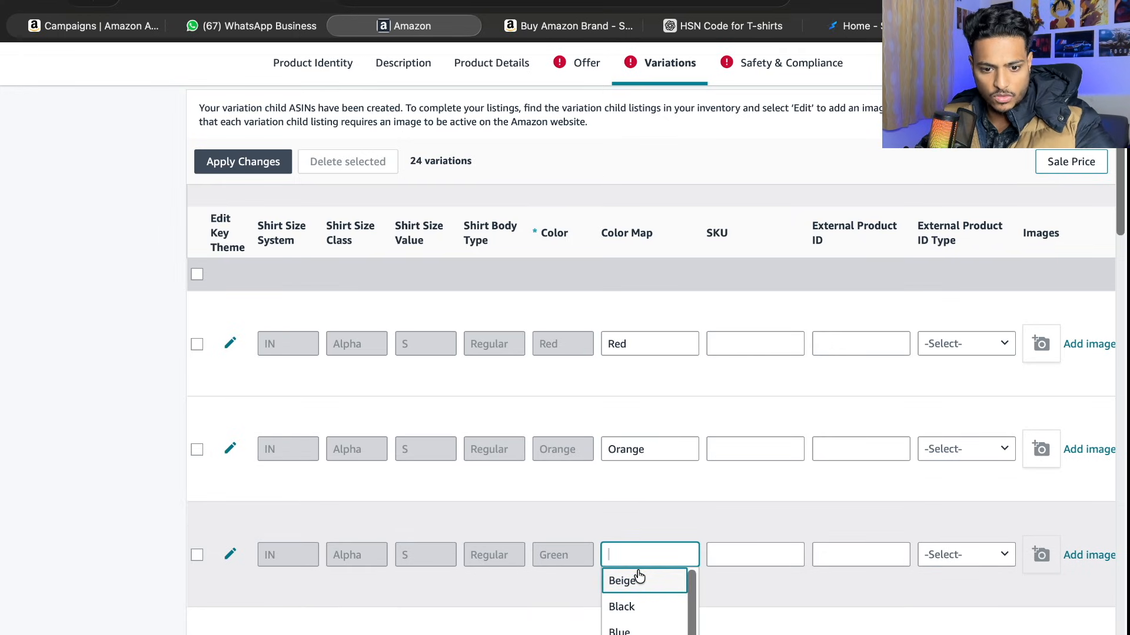
pyautogui.write('green')
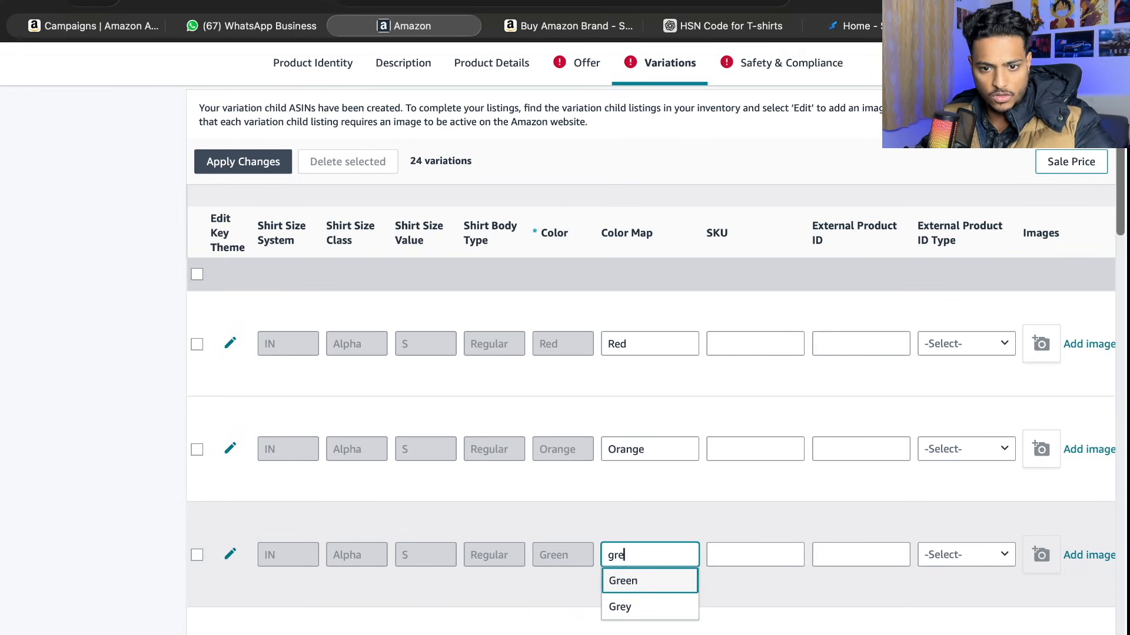
# - Set the Color Map of the size S Pink and Blue variations to Pink and Blue
pyautogui.scroll(-3, 639, 574)
pyautogui.click(647, 513)
pyautogui.write('pi')
pyautogui.click(646, 534)
pyautogui.scroll(-2, 647, 535)
pyautogui.click(653, 478)
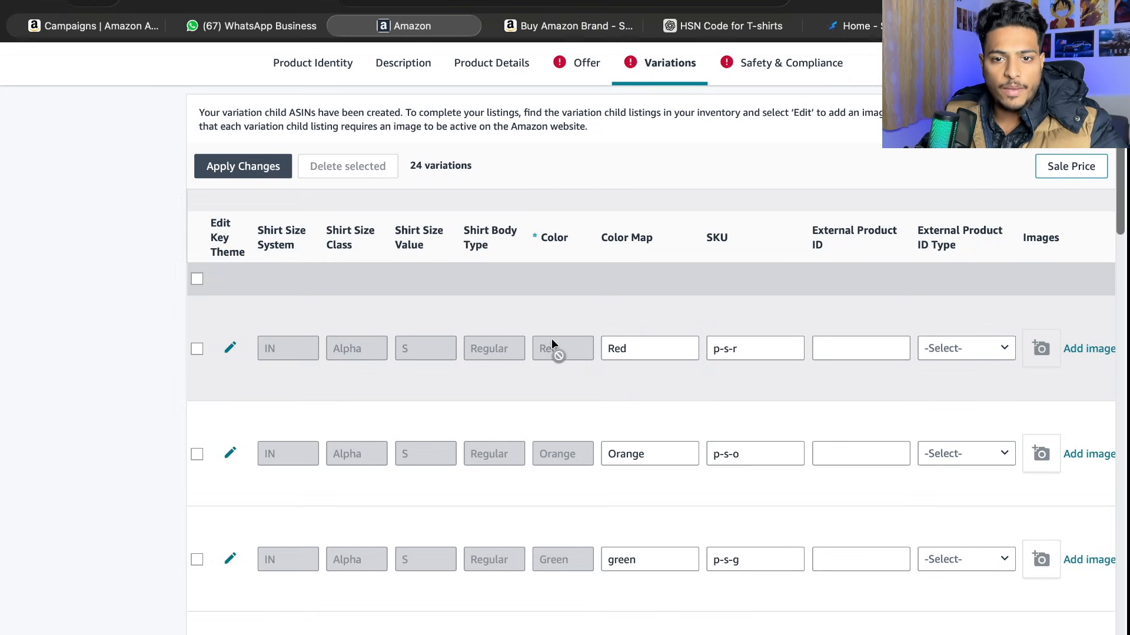
# - Select all variations and choose New as the bulk Item Condition
pyautogui.scroll(-3, 627, 431)
pyautogui.scroll(3, 729, 262)
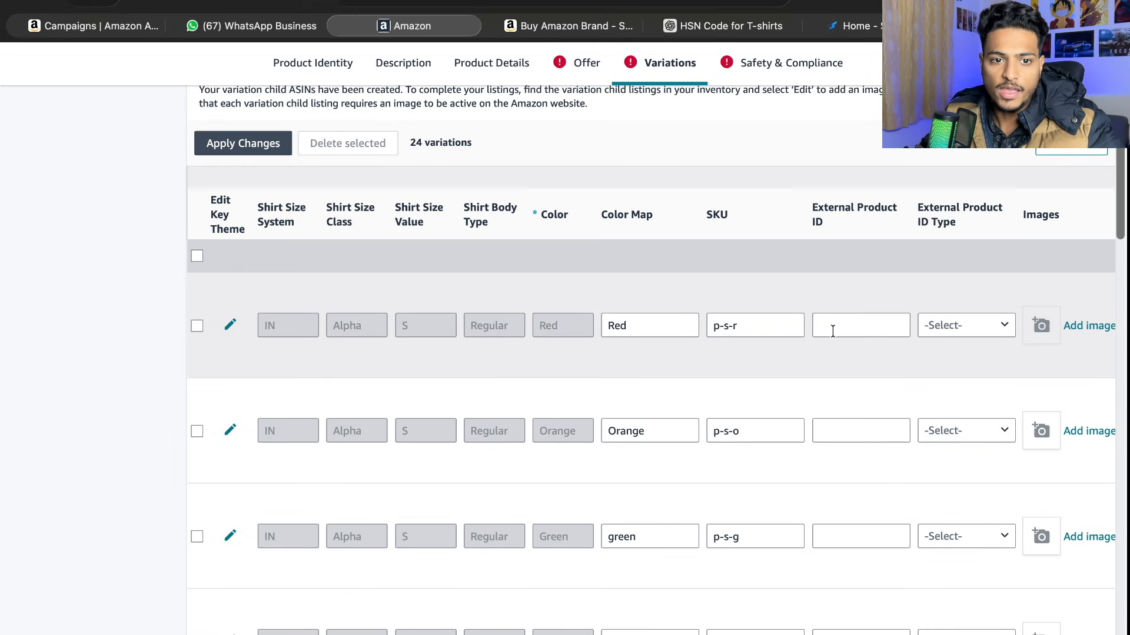
pyautogui.click(196, 257)
pyautogui.hscroll(10, 724, 328)
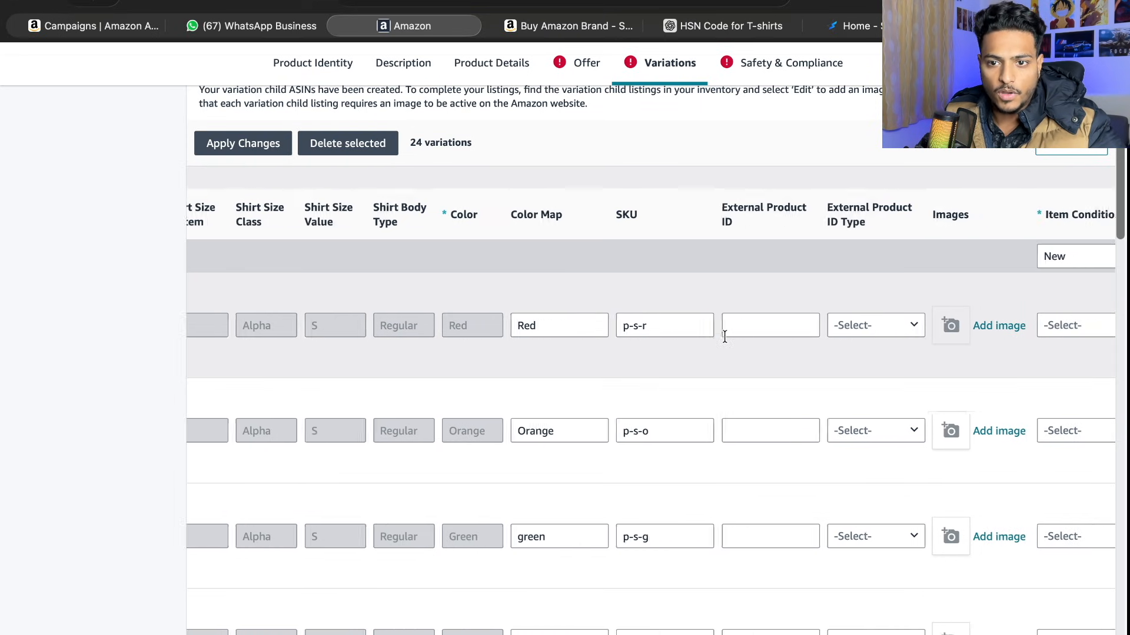
pyautogui.hscroll(7, 675, 329)
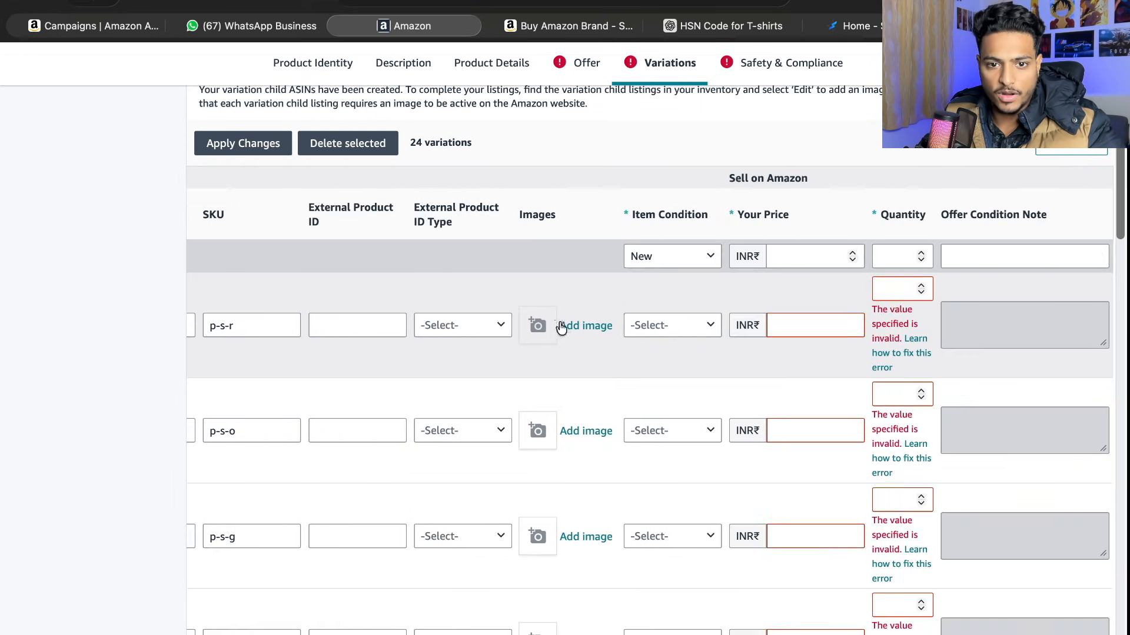
pyautogui.hscroll(-4, 587, 325)
pyautogui.hscroll(4, 614, 328)
pyautogui.click(719, 258)
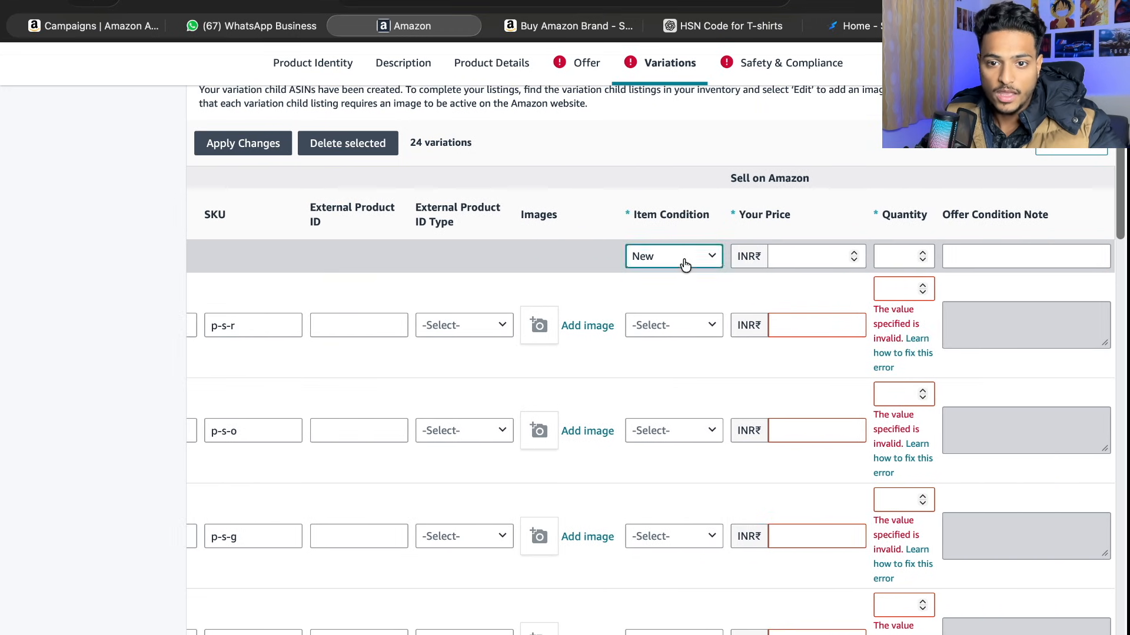
pyautogui.click(668, 282)
# - Set the bulk price to INR 499 and the quantity to 100, and apply them to all selected variations
pyautogui.click(769, 265)
pyautogui.click(777, 260)
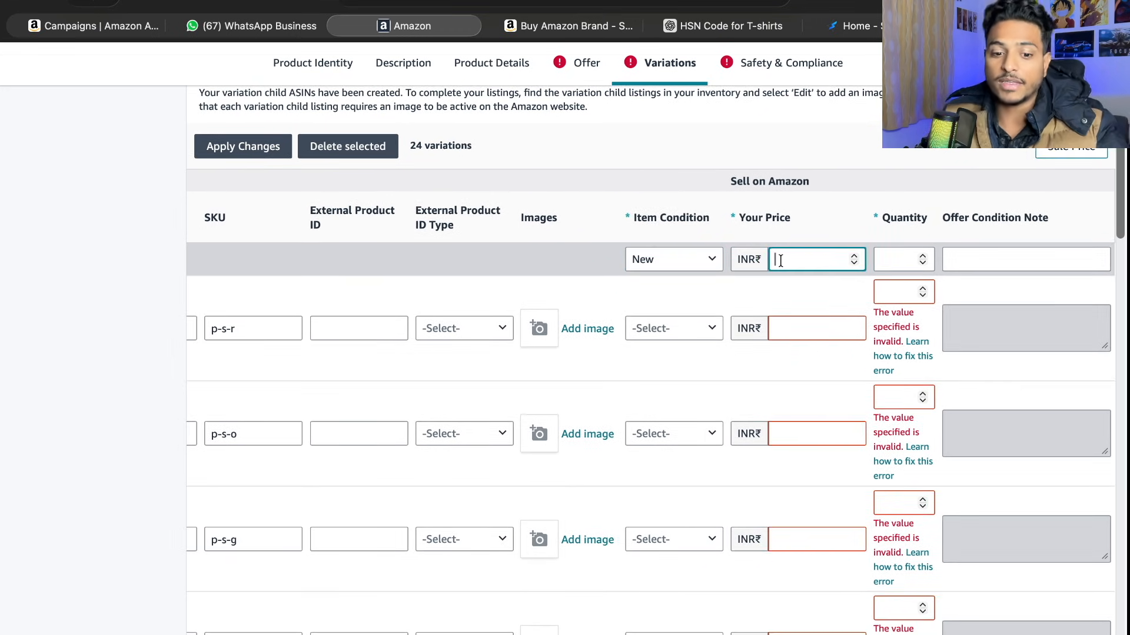
pyautogui.write('499')
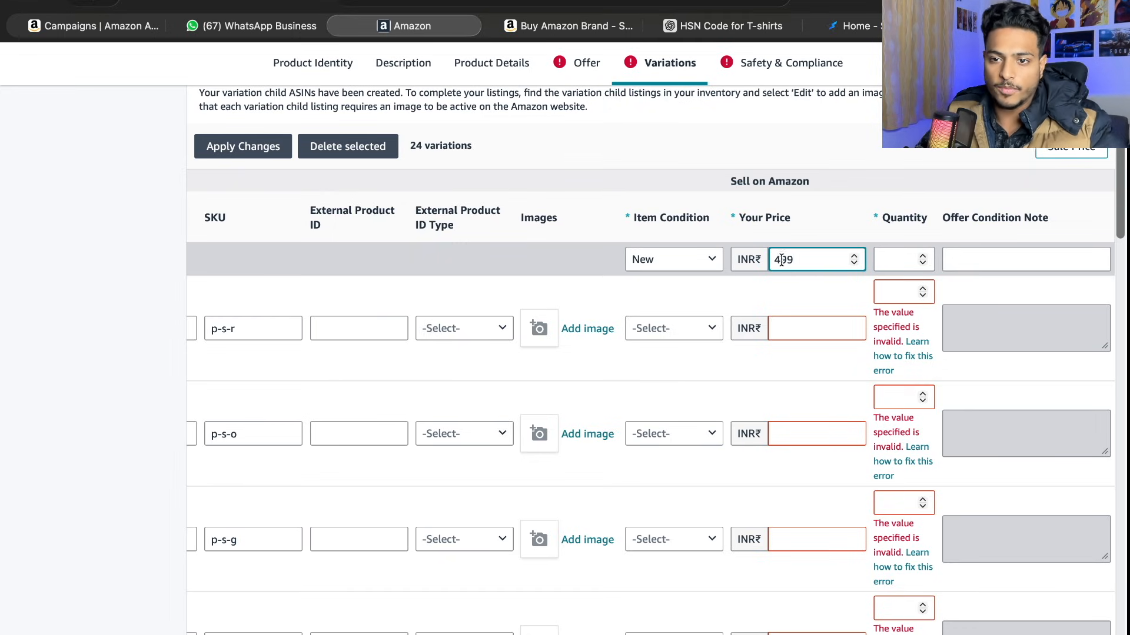
pyautogui.click(900, 262)
pyautogui.write('100')
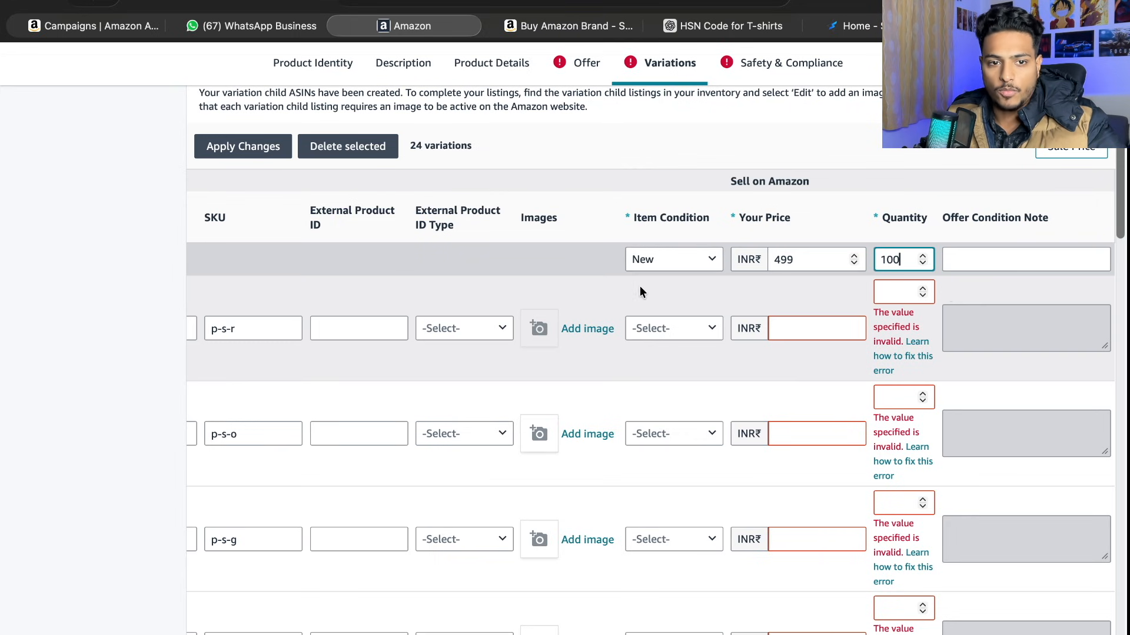
pyautogui.hscroll(-9, 440, 270)
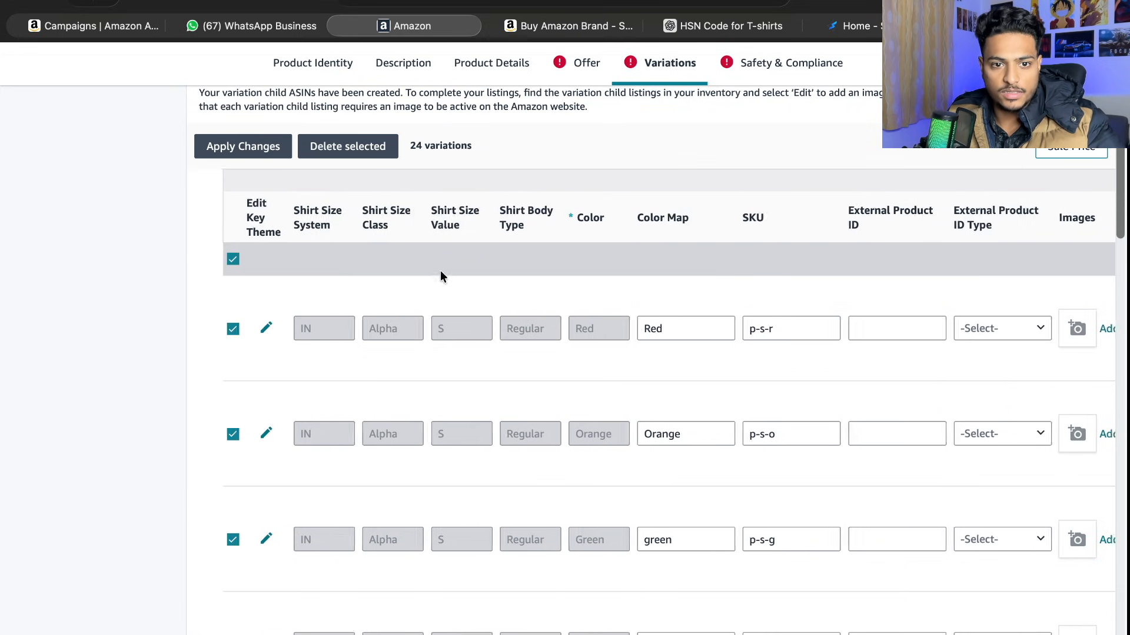
pyautogui.scroll(1, 266, 167)
pyautogui.hscroll(9, 510, 349)
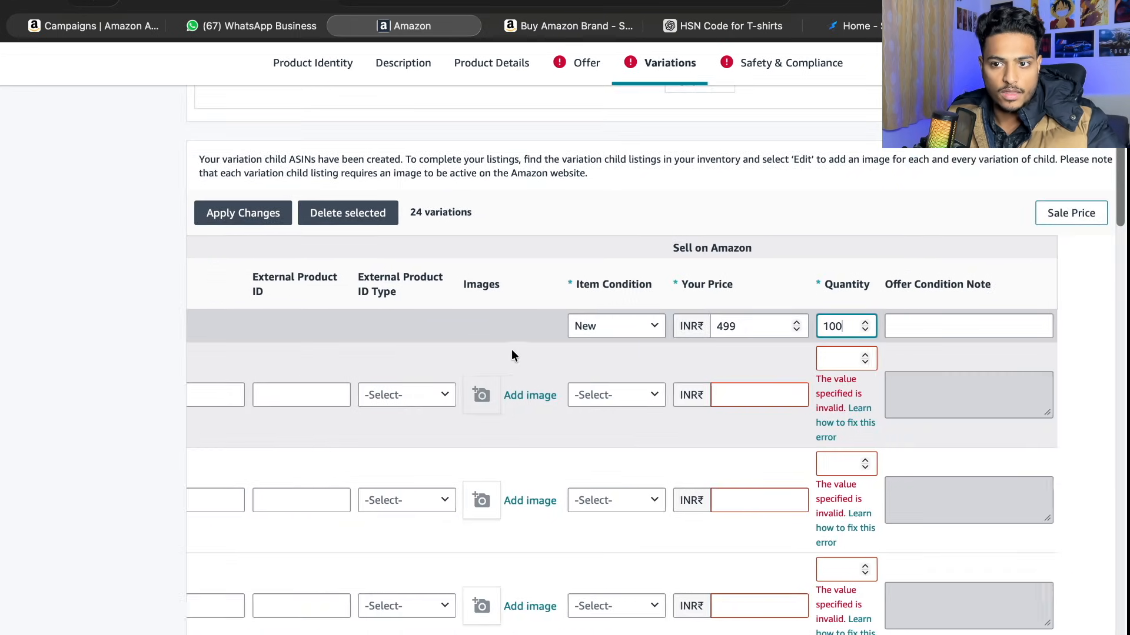
pyautogui.scroll(-1, 407, 293)
pyautogui.click(249, 165)
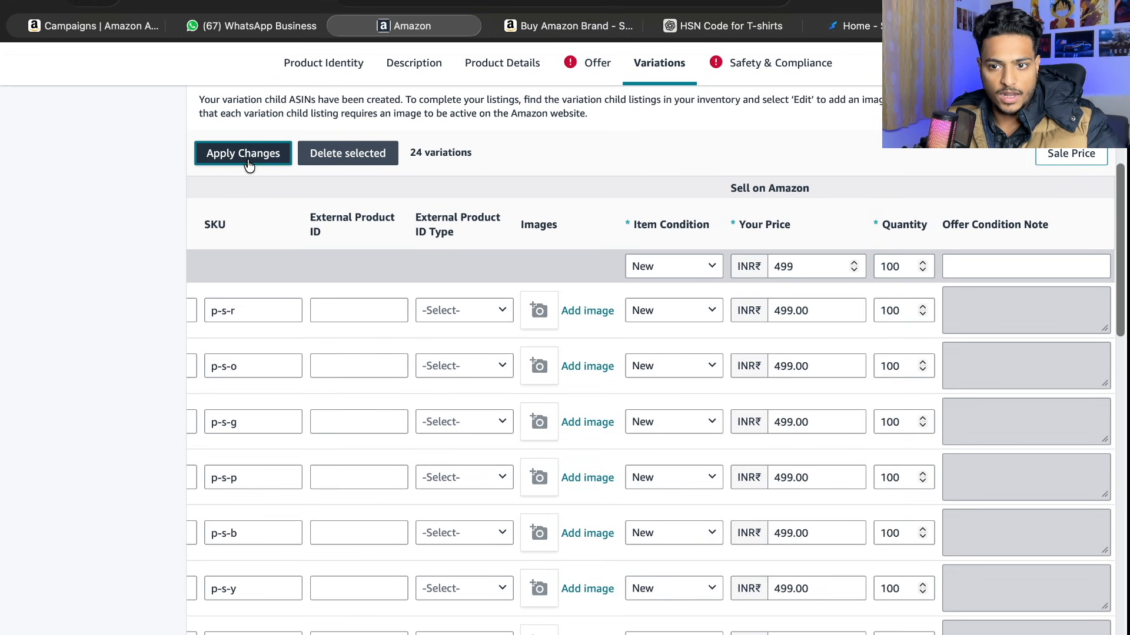
# - Check the SKU, item condition, price and quantity across all variation rows
pyautogui.hscroll(-2, 699, 397)
pyautogui.hscroll(-1, 699, 397)
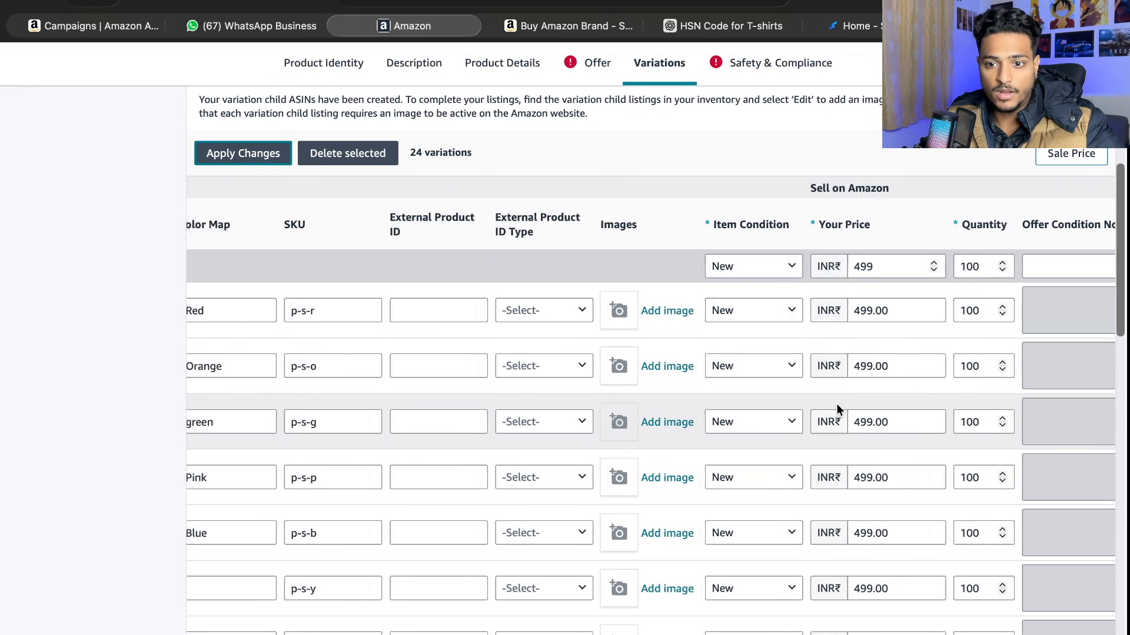
pyautogui.hscroll(2, 747, 353)
pyautogui.scroll(-15, 767, 479)
pyautogui.scroll(15, 762, 471)
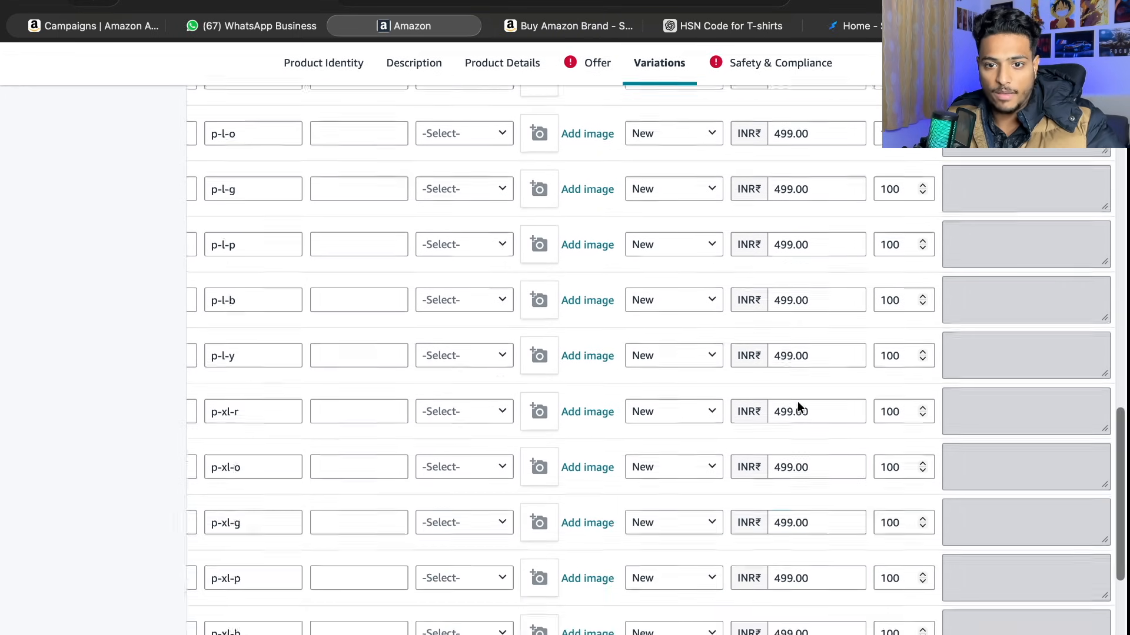
pyautogui.scroll(6, 885, 411)
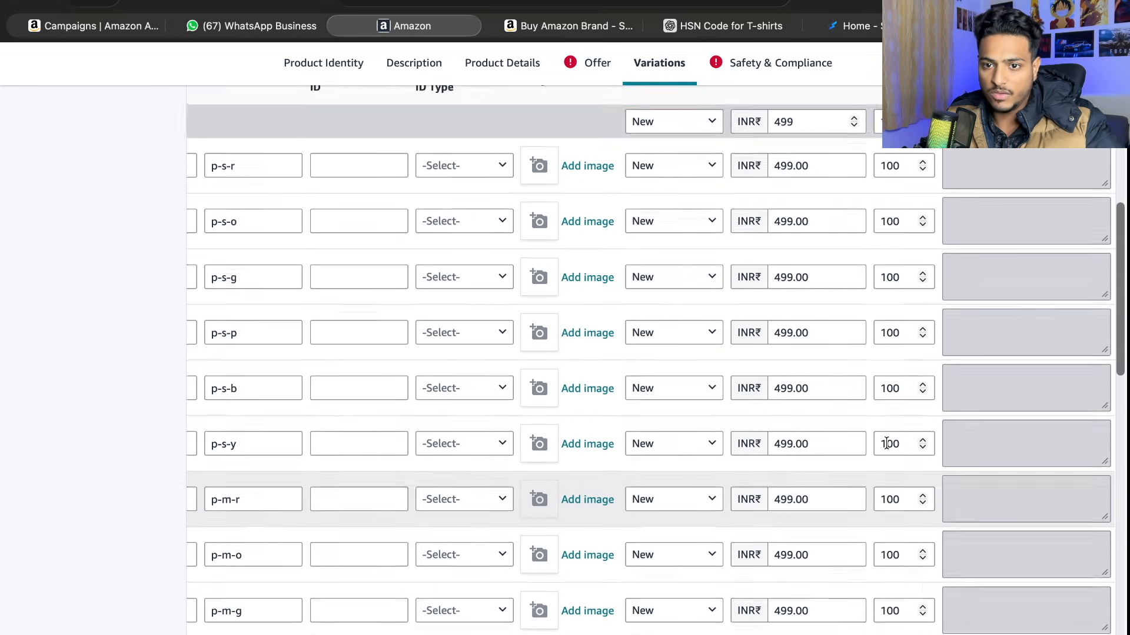
pyautogui.hscroll(-8, 779, 484)
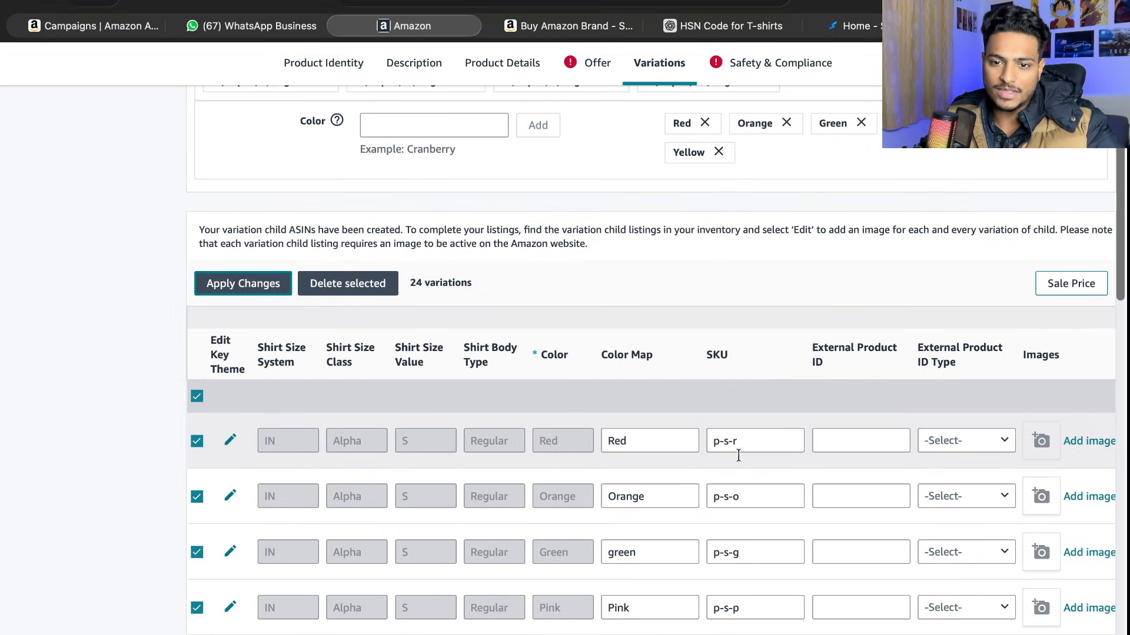
pyautogui.scroll(-2, 750, 461)
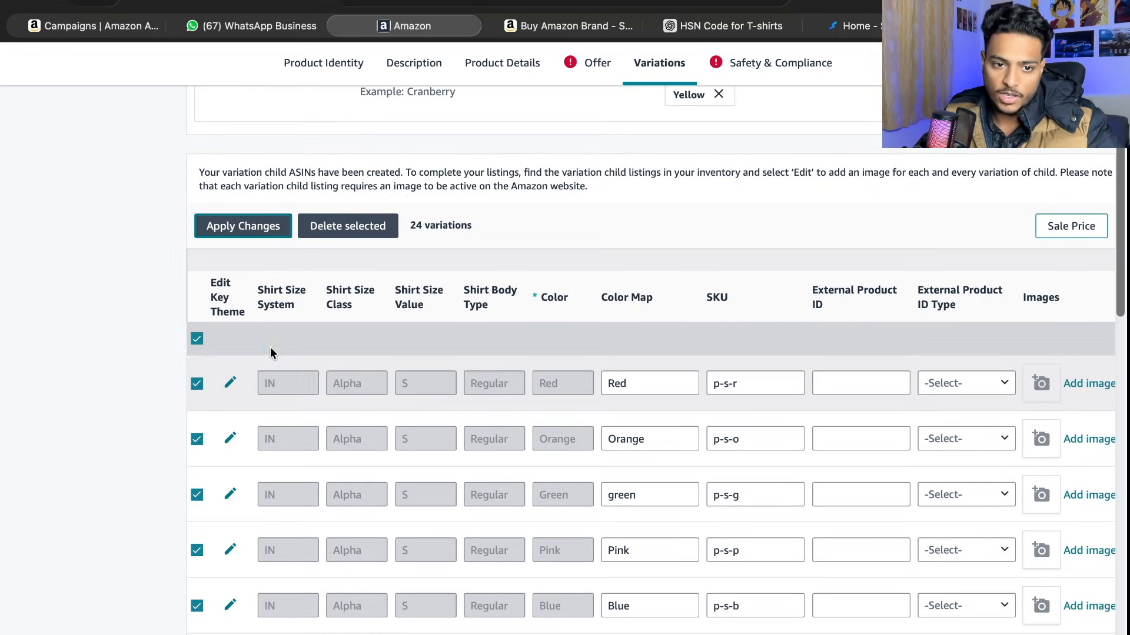
# - Deselect all variations and look over their colour, SKU, price and quantity columns
pyautogui.click(196, 338)
pyautogui.hscroll(8, 671, 441)
pyautogui.hscroll(-2, 698, 459)
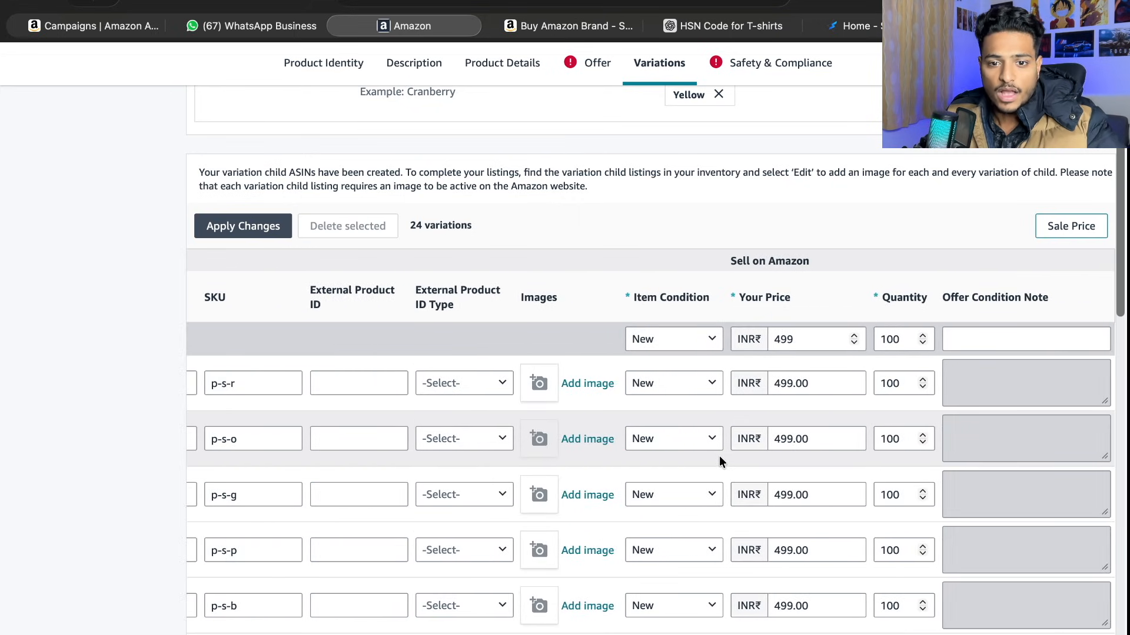
pyautogui.scroll(-3, 719, 455)
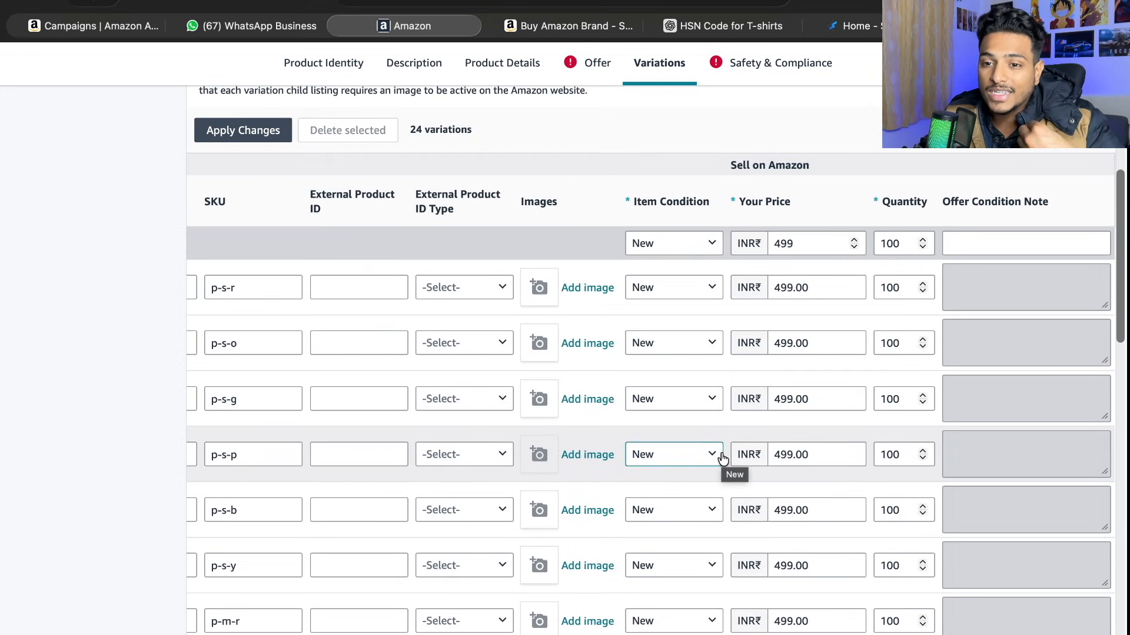
pyautogui.hscroll(-8, 723, 459)
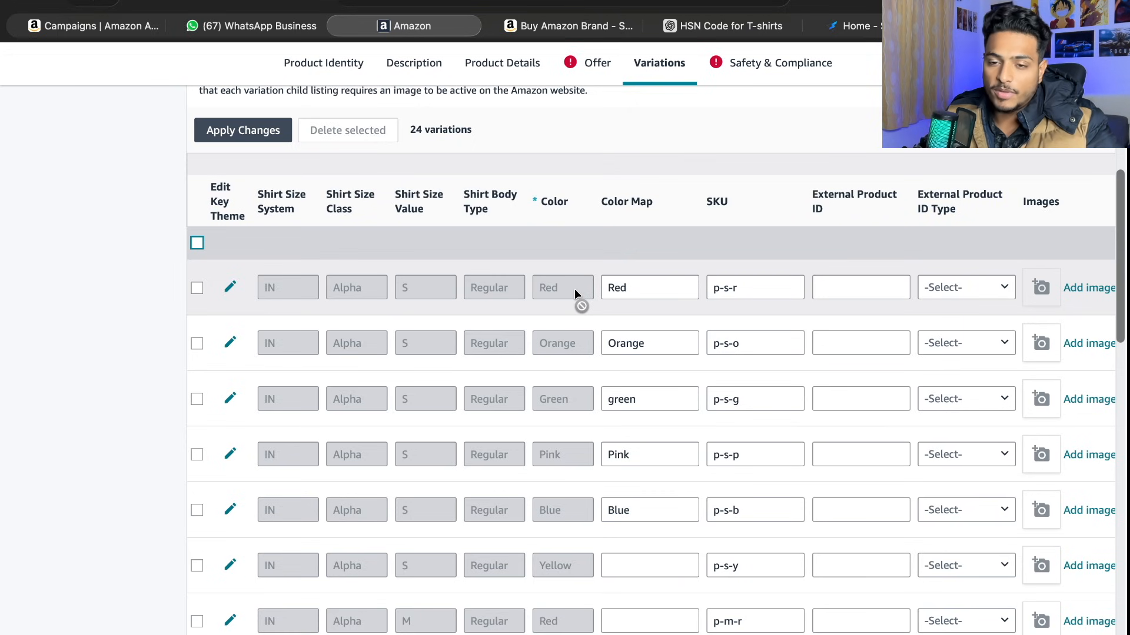
pyautogui.hscroll(5, 574, 288)
pyautogui.hscroll(-5, 511, 302)
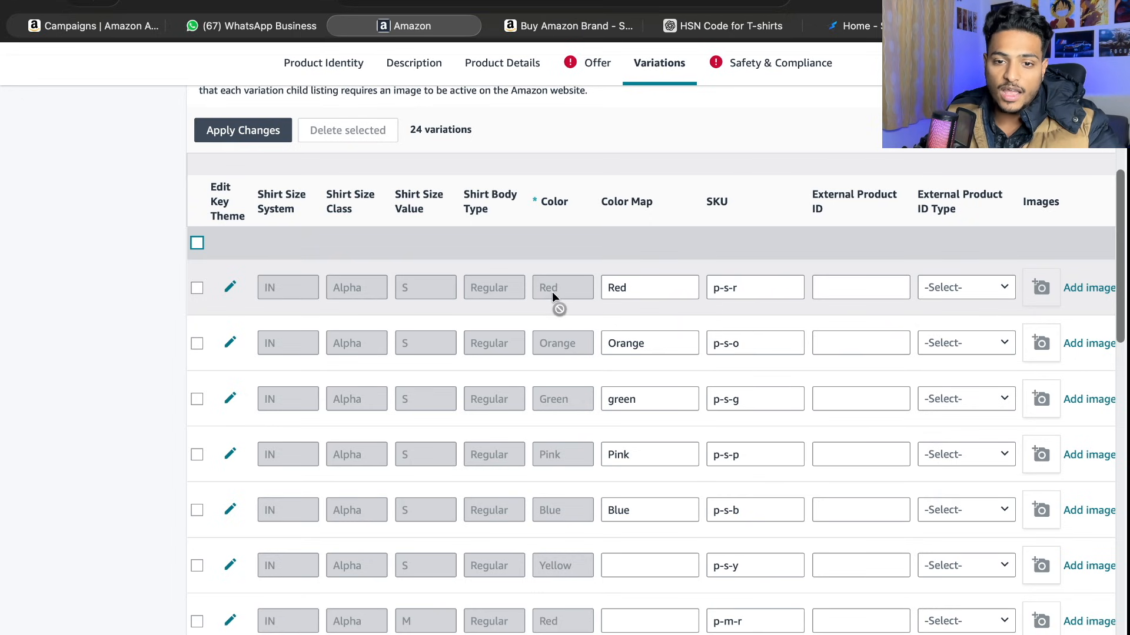
# - Upload 1.jpg, 2.jpg, 3.jpg, 4.jpg and 5.jpg from the t shirt folder as images for the red size S variation
pyautogui.scroll(-4, 553, 290)
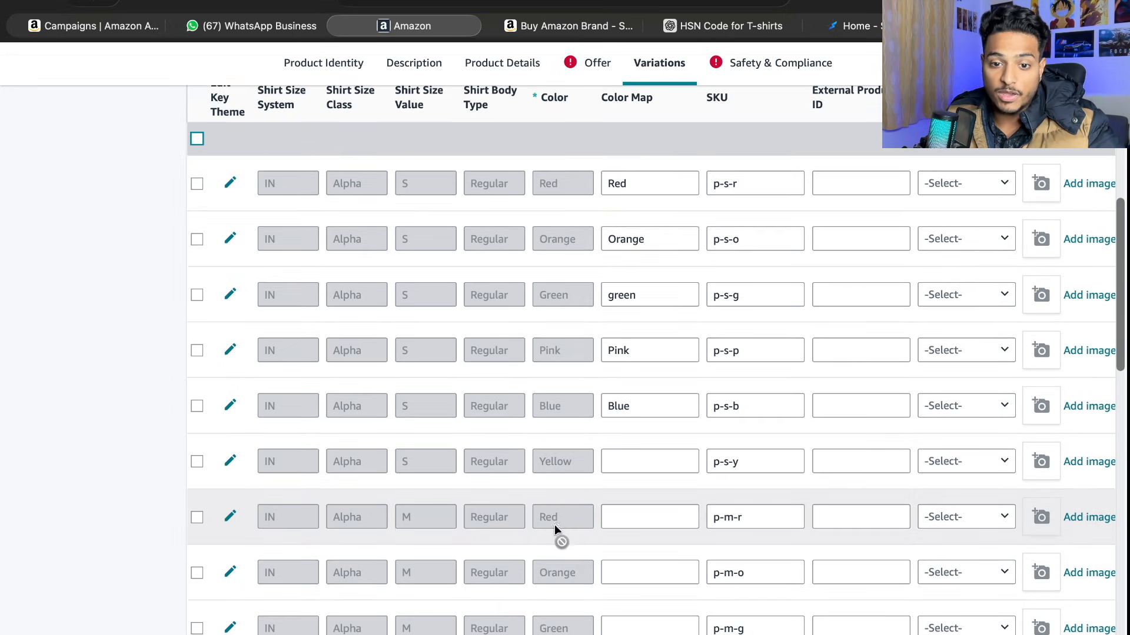
pyautogui.scroll(-5, 562, 588)
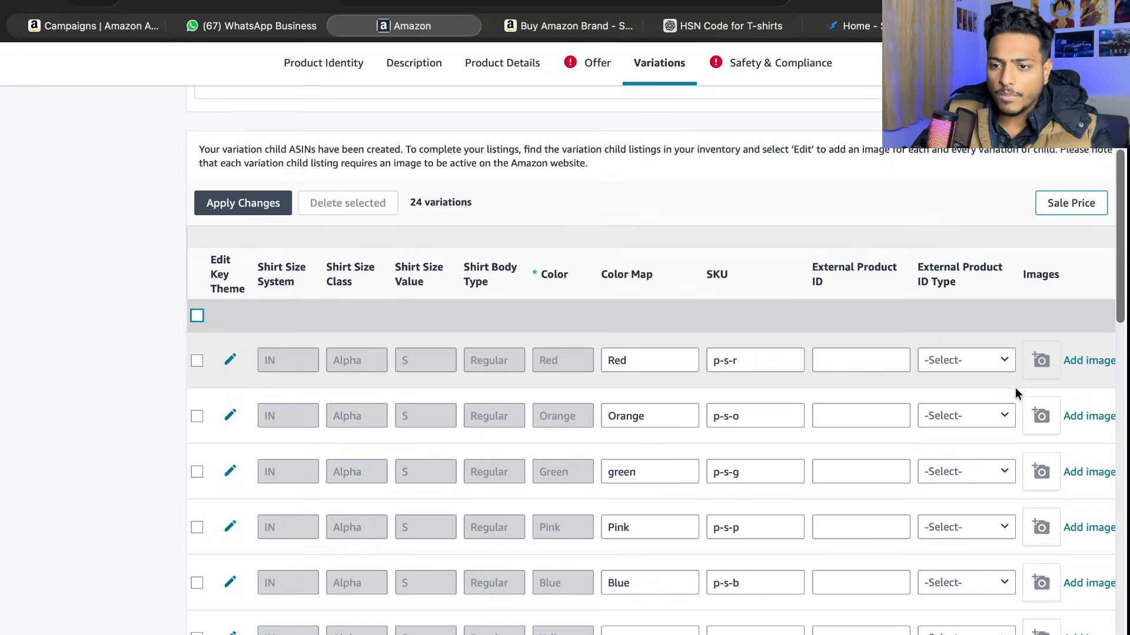
pyautogui.hscroll(3, 1016, 393)
pyautogui.click(954, 363)
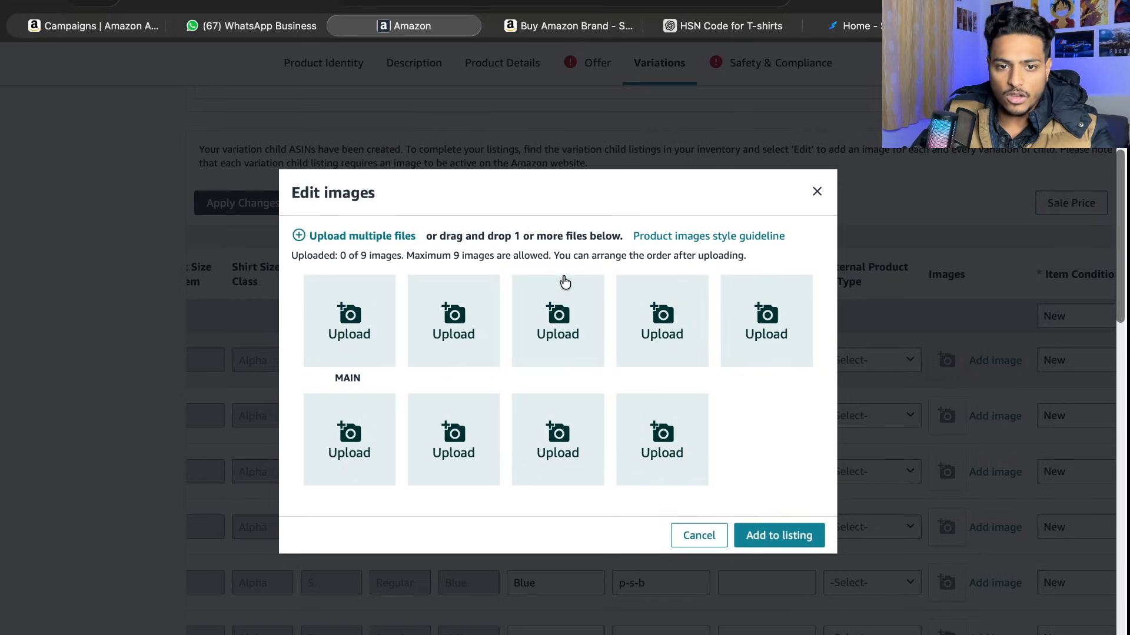
pyautogui.click(368, 237)
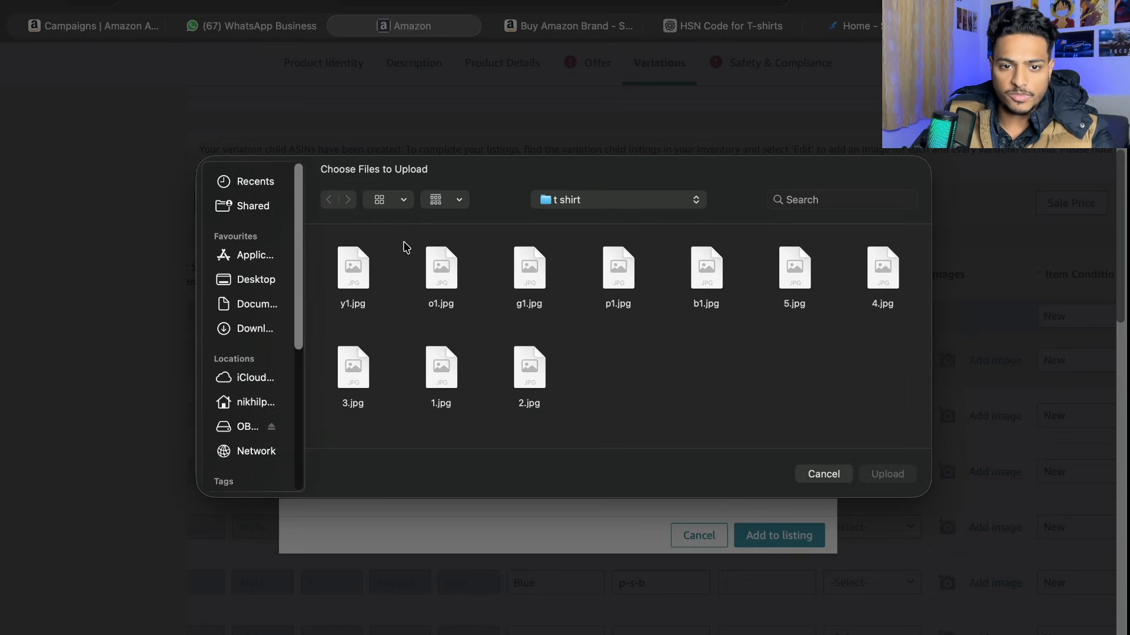
pyautogui.click(441, 370)
pyautogui.keyDown('super'); pyautogui.click(530, 371); pyautogui.keyUp('super')
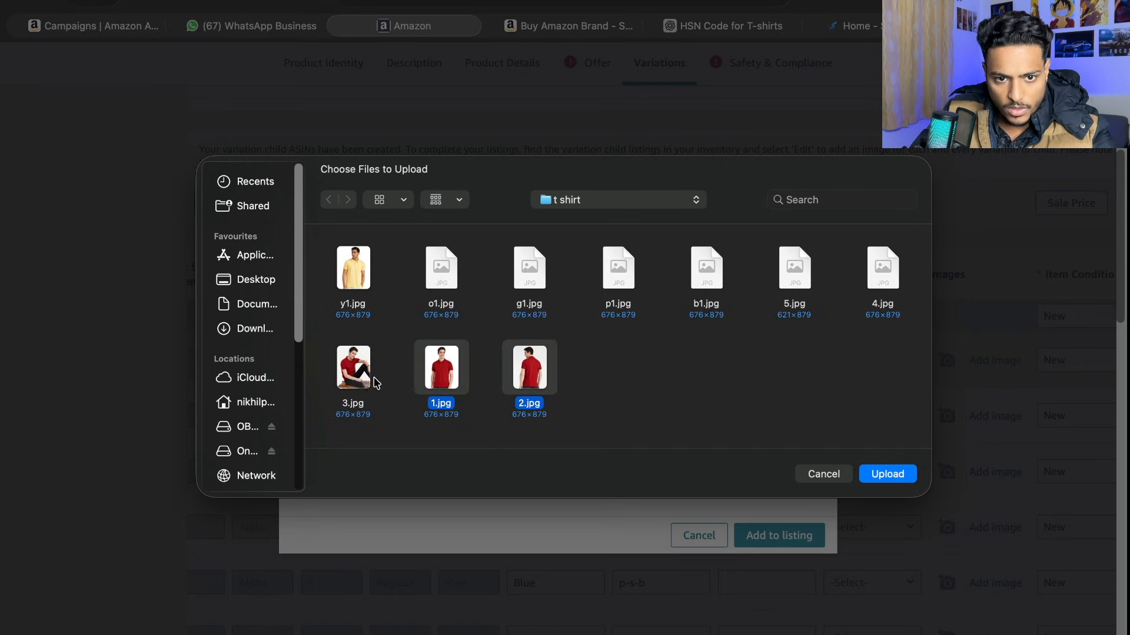
pyautogui.keyDown('super'); pyautogui.click(362, 376); pyautogui.keyUp('super')
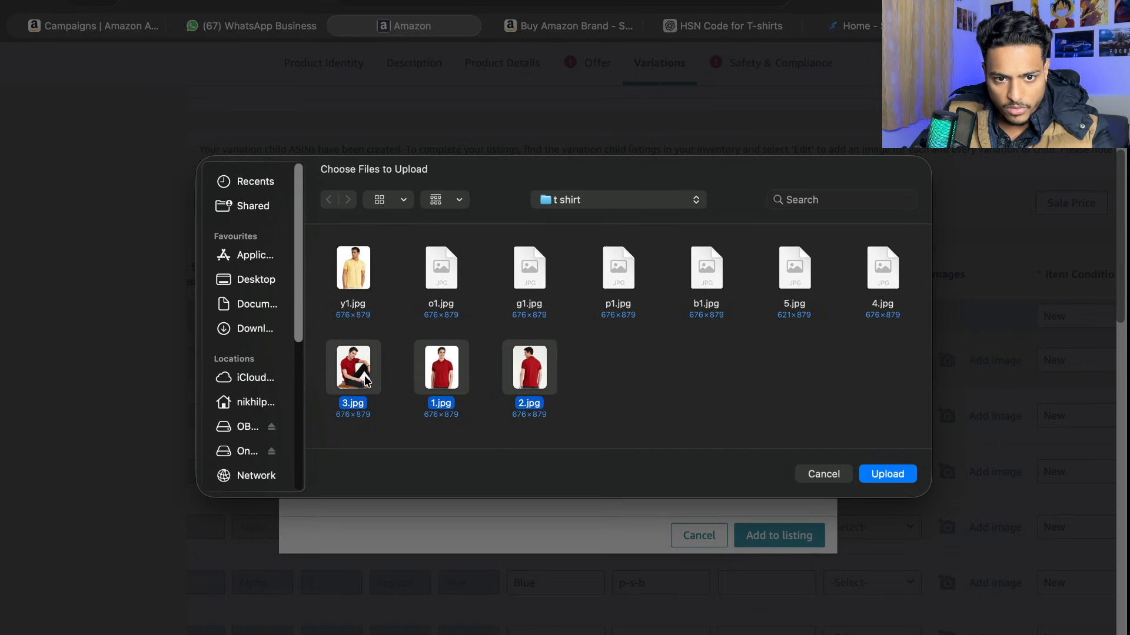
pyautogui.keyDown('super'); pyautogui.click(882, 268); pyautogui.keyUp('super')
pyautogui.keyDown('super'); pyautogui.click(783, 283); pyautogui.keyUp('super')
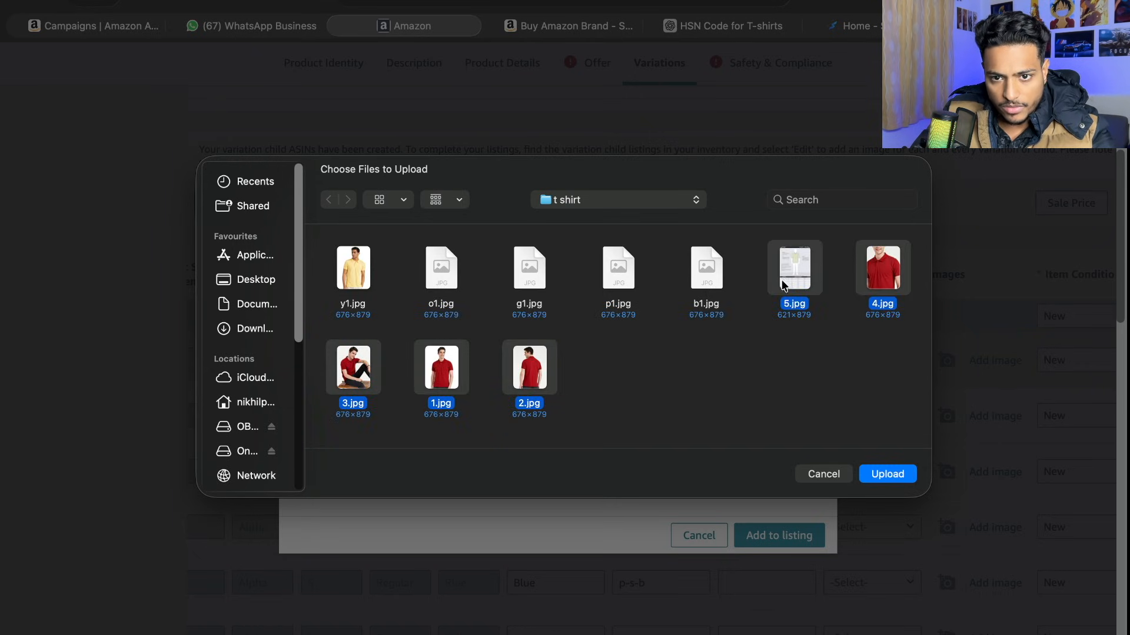
pyautogui.click(883, 474)
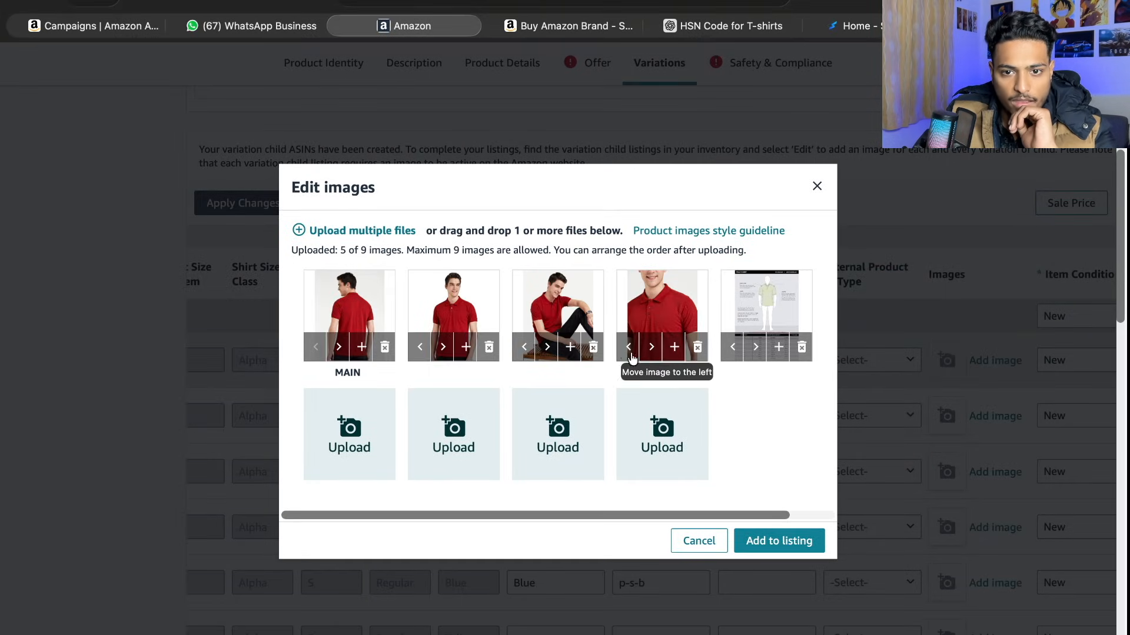
# - Reorder the red shirt's images with the front view as main and the size chart third, and add them to the listing
pyautogui.moveTo(472, 327); pyautogui.dragTo(342, 324)
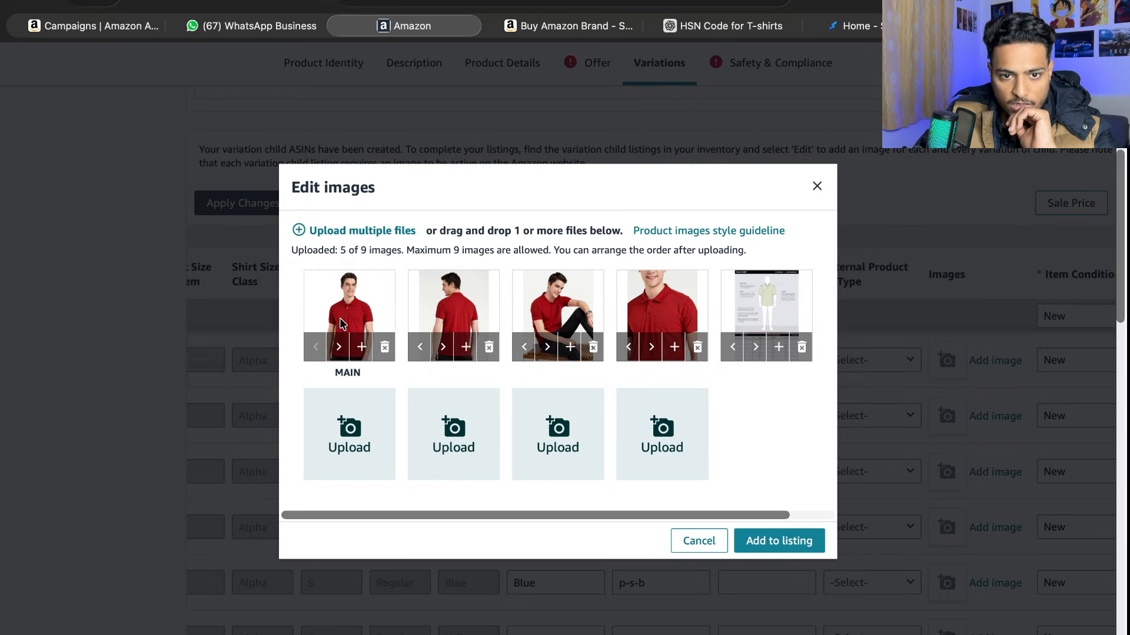
pyautogui.moveTo(781, 312); pyautogui.dragTo(587, 324)
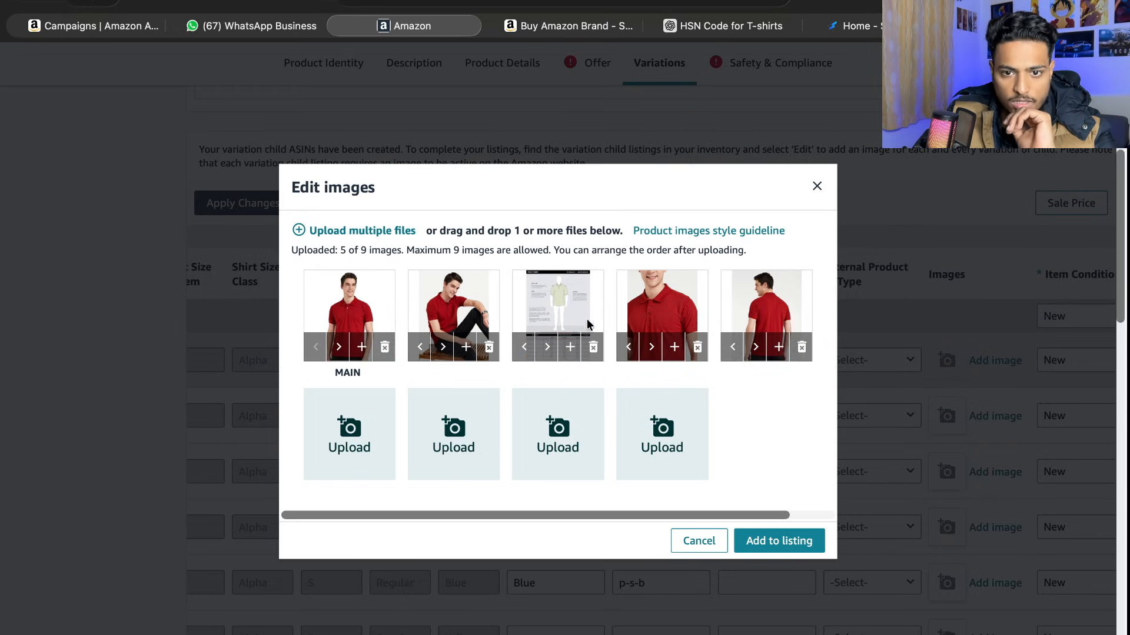
pyautogui.click(772, 547)
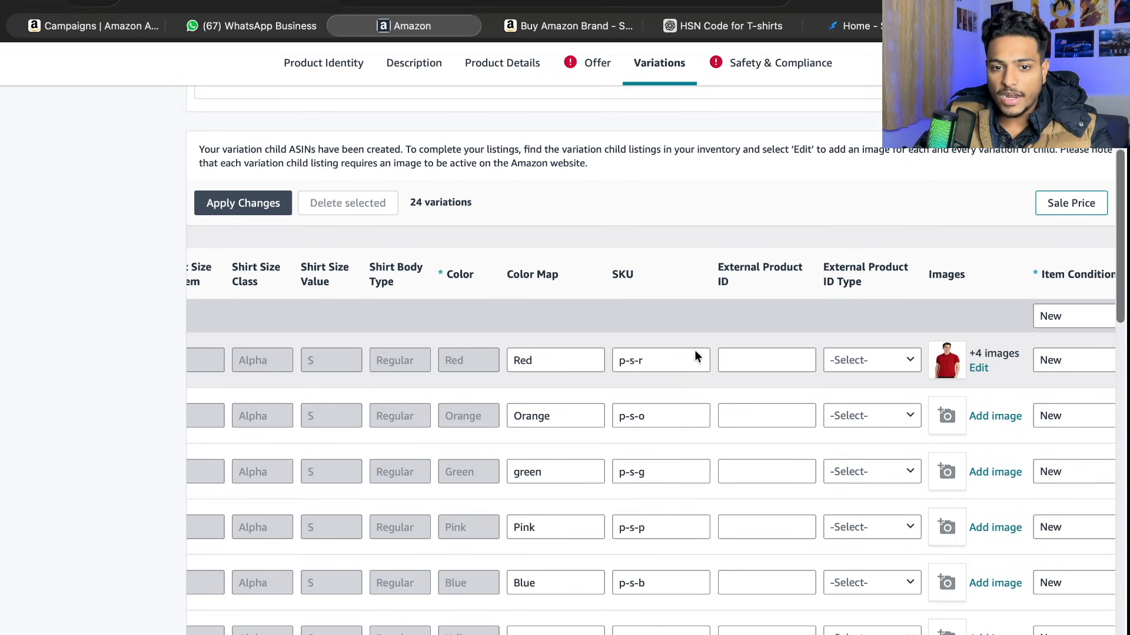
# - Upload o1.jpg as the image for the orange size S variation and add it to the listing
pyautogui.scroll(-3, 485, 582)
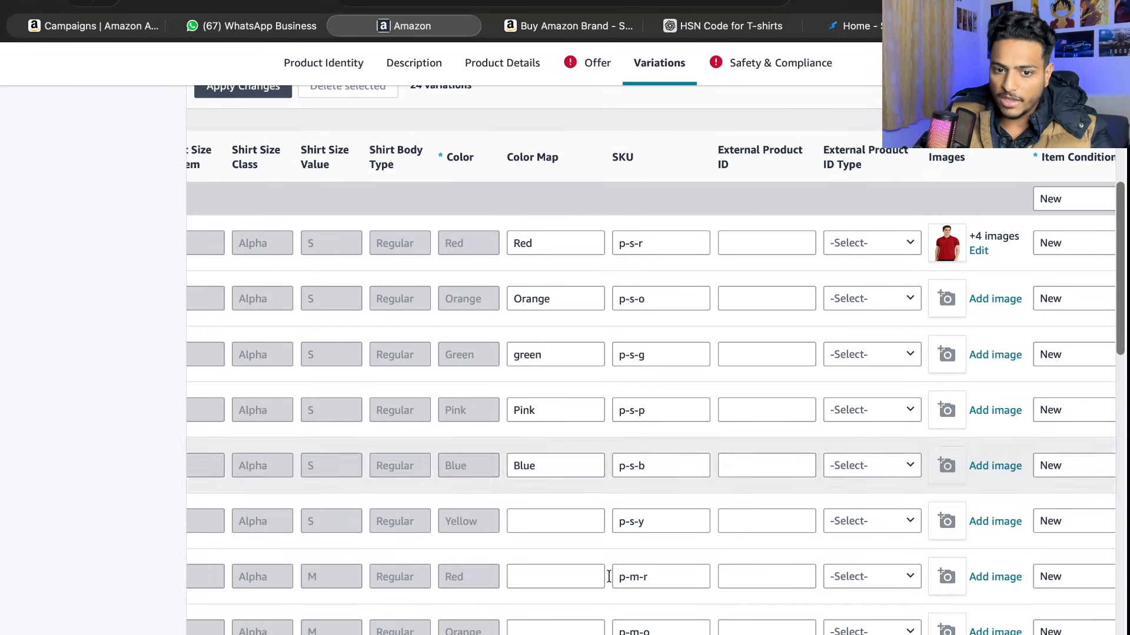
pyautogui.scroll(-4, 509, 607)
pyautogui.scroll(-3, 500, 605)
pyautogui.scroll(10, 951, 357)
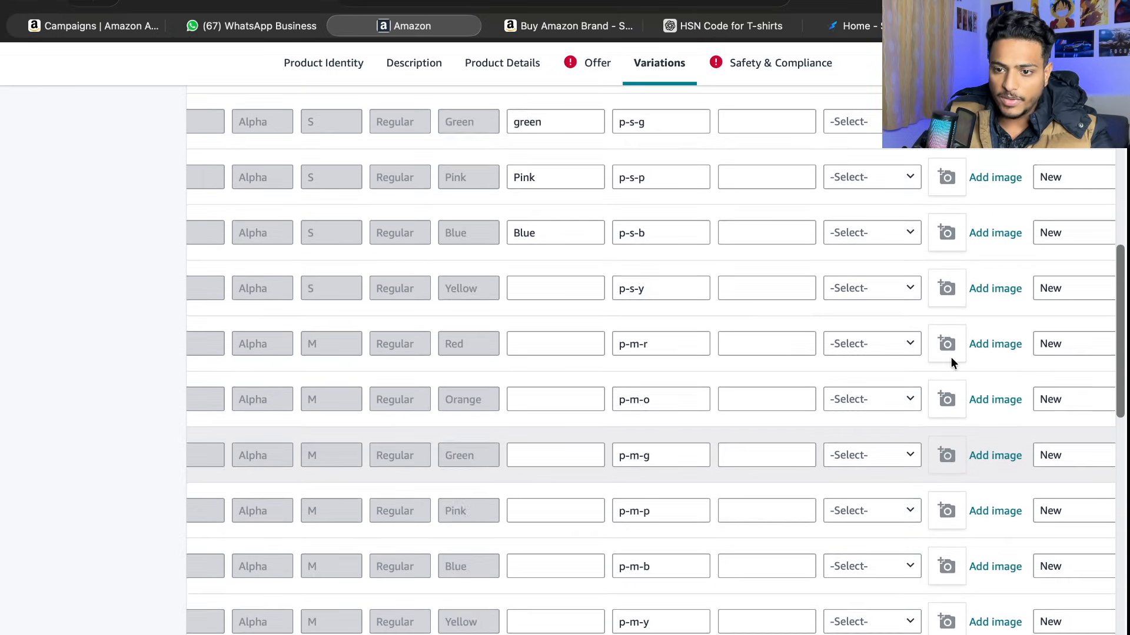
pyautogui.scroll(-3, 974, 447)
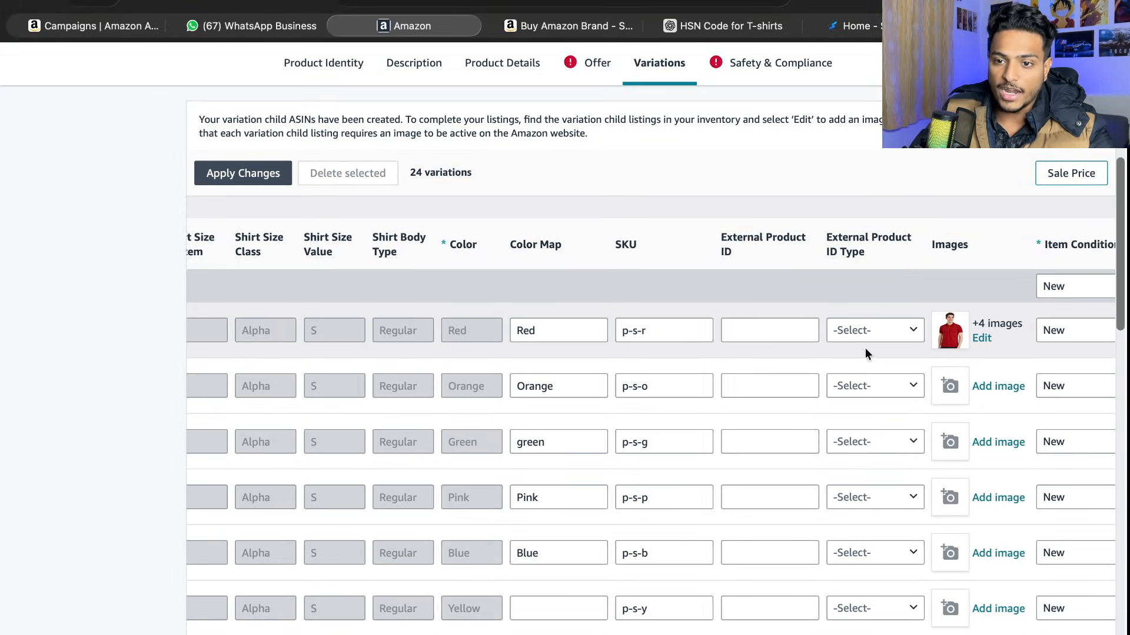
pyautogui.scroll(-3, 563, 547)
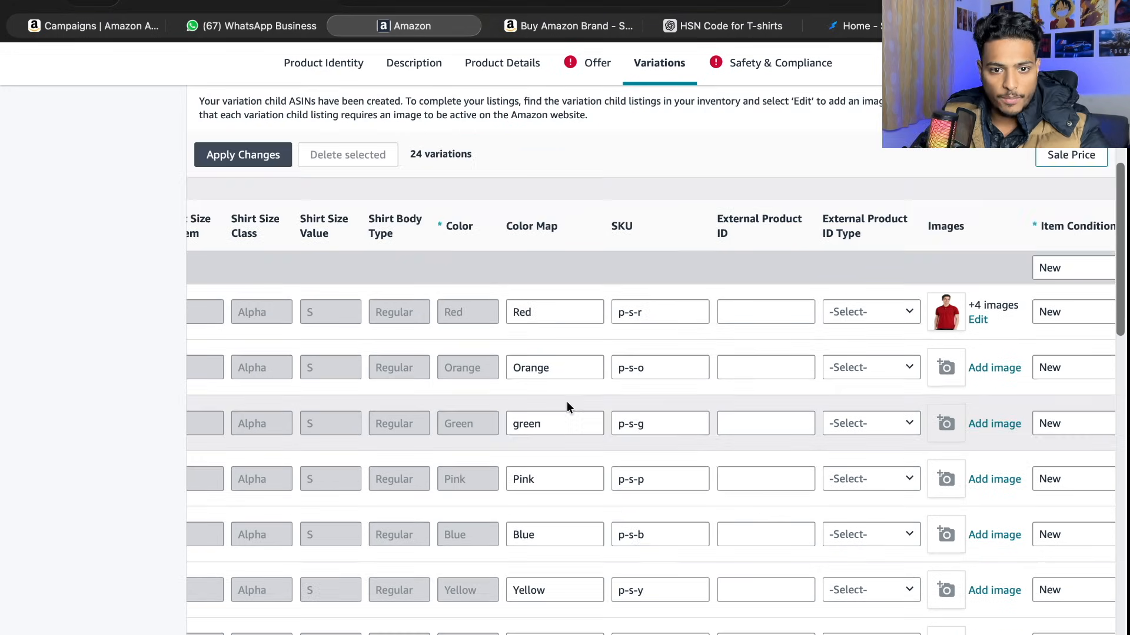
pyautogui.click(958, 379)
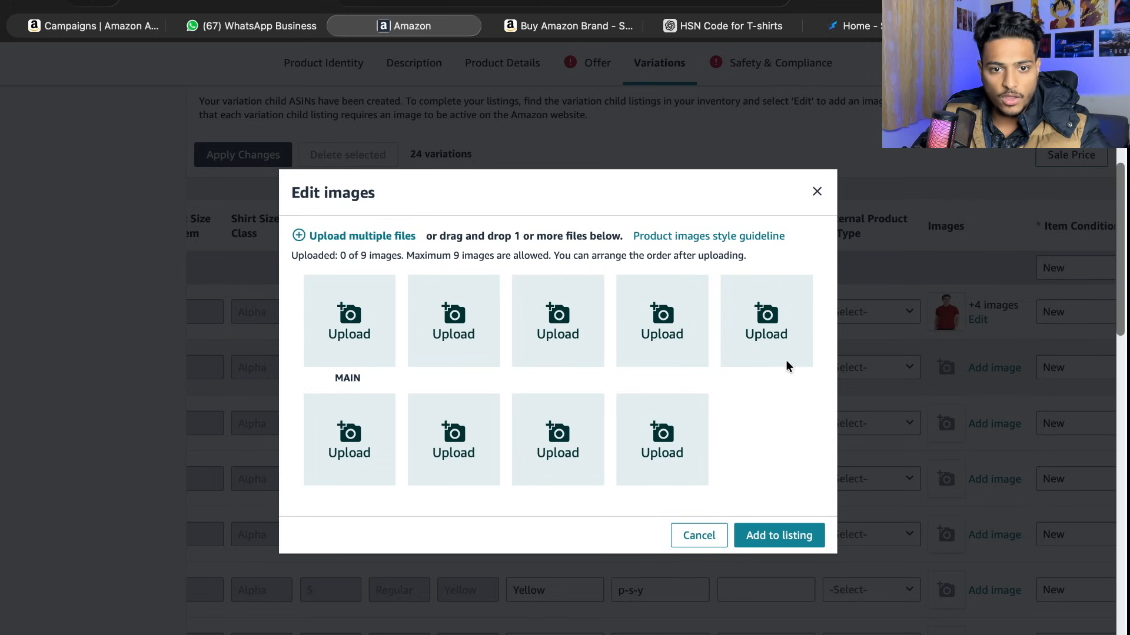
pyautogui.click(785, 359)
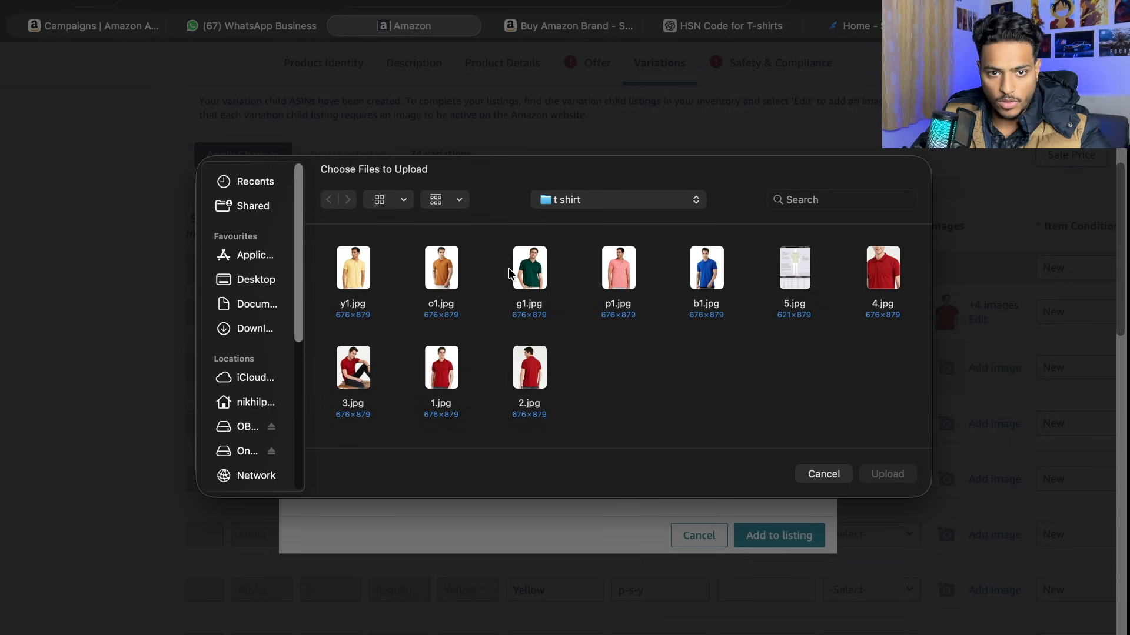
pyautogui.click(441, 270)
pyautogui.click(901, 477)
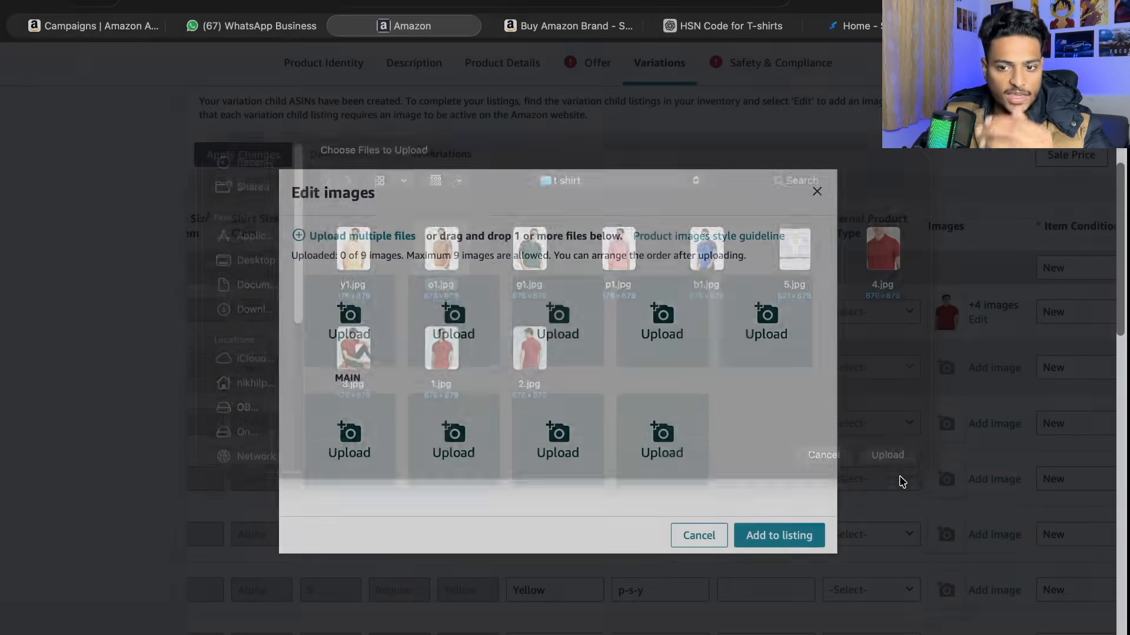
pyautogui.click(793, 547)
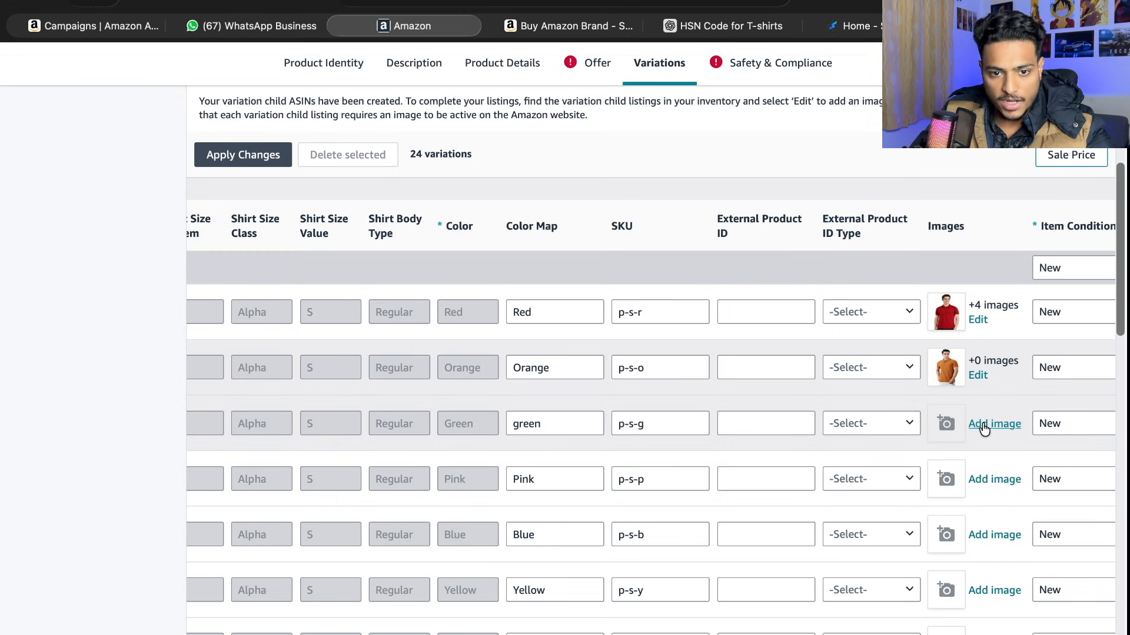
# - Choose g1.jpg as the image for the green size S variation
pyautogui.click(989, 423)
pyautogui.click(381, 330)
pyautogui.click(530, 253)
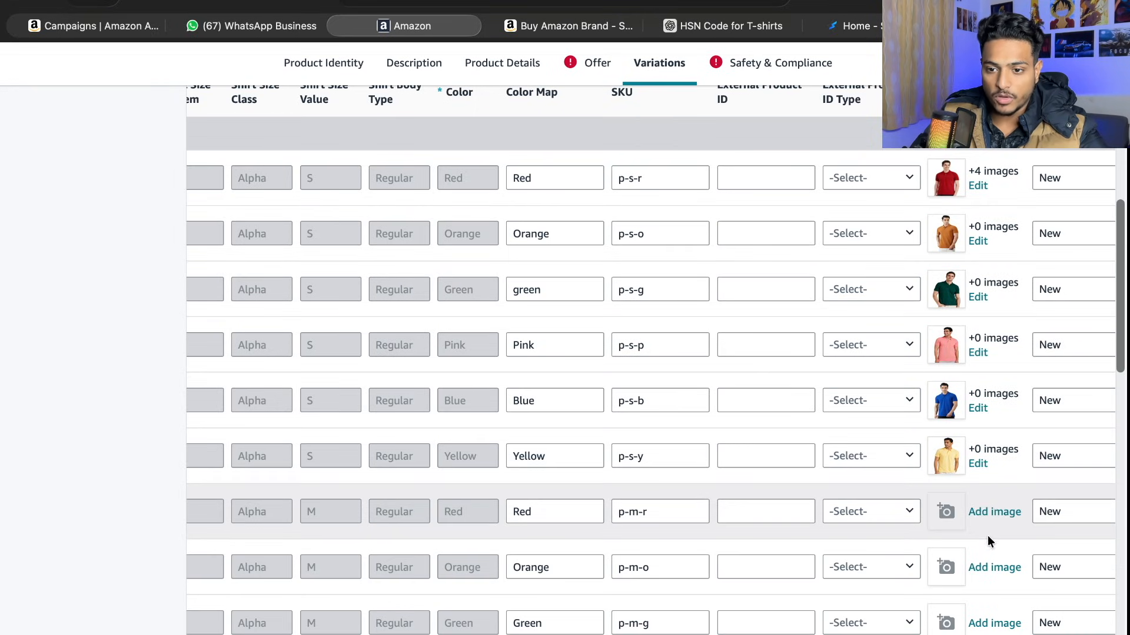
# - Look over the images and colour maps assigned to the variation rows
pyautogui.scroll(-15, 987, 532)
pyautogui.scroll(3, 986, 541)
pyautogui.scroll(20, 986, 556)
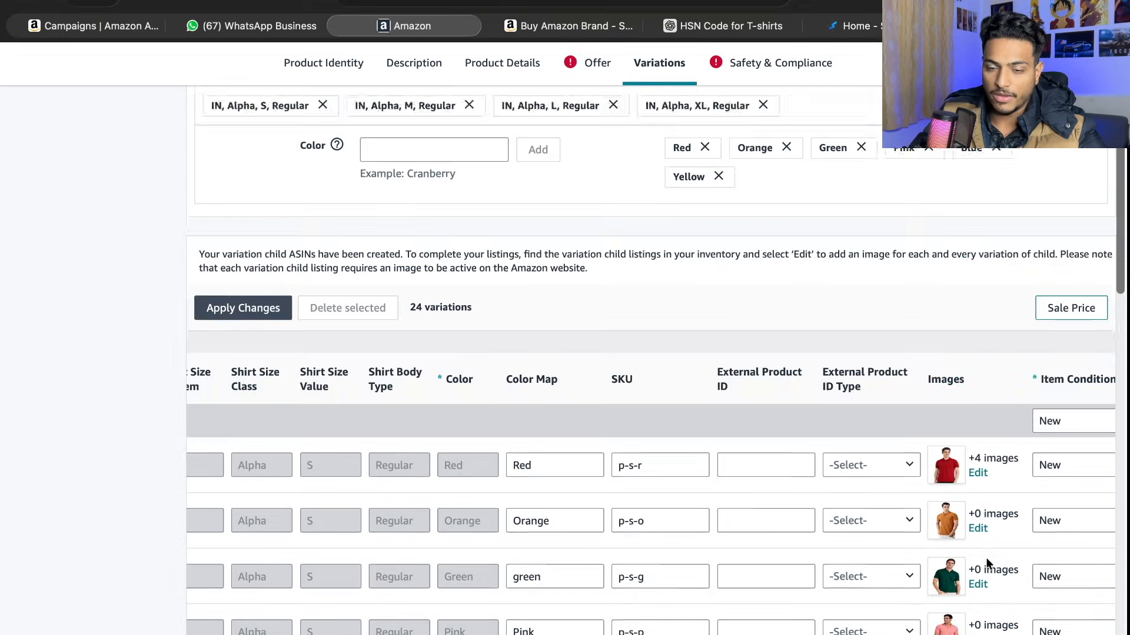
pyautogui.scroll(-6, 986, 556)
pyautogui.scroll(-5, 987, 556)
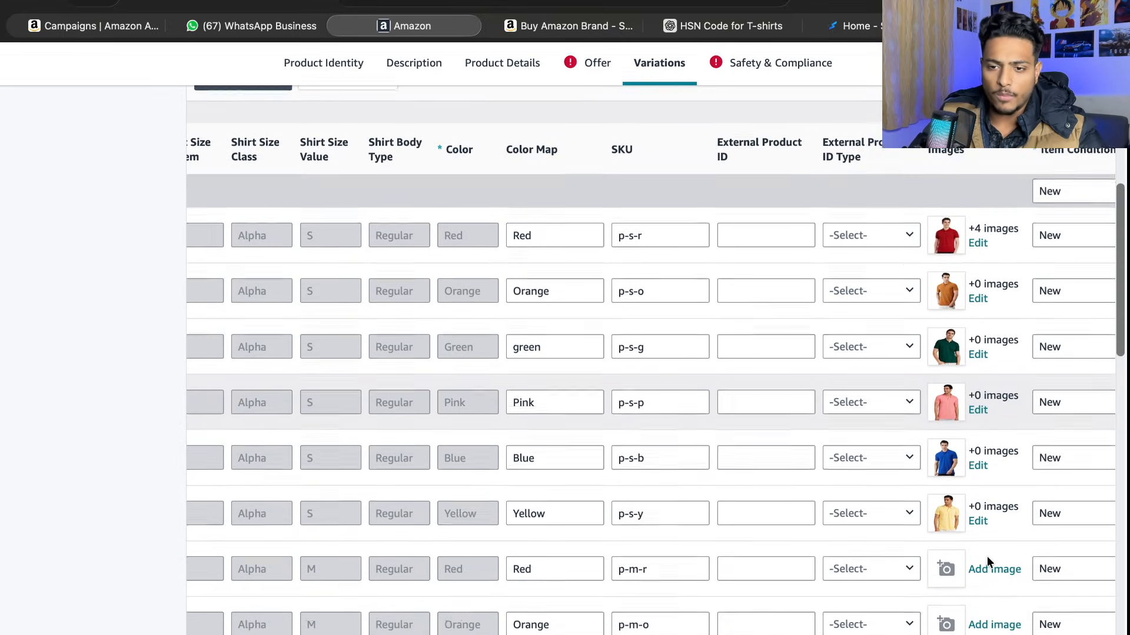
pyautogui.hscroll(-3, 618, 235)
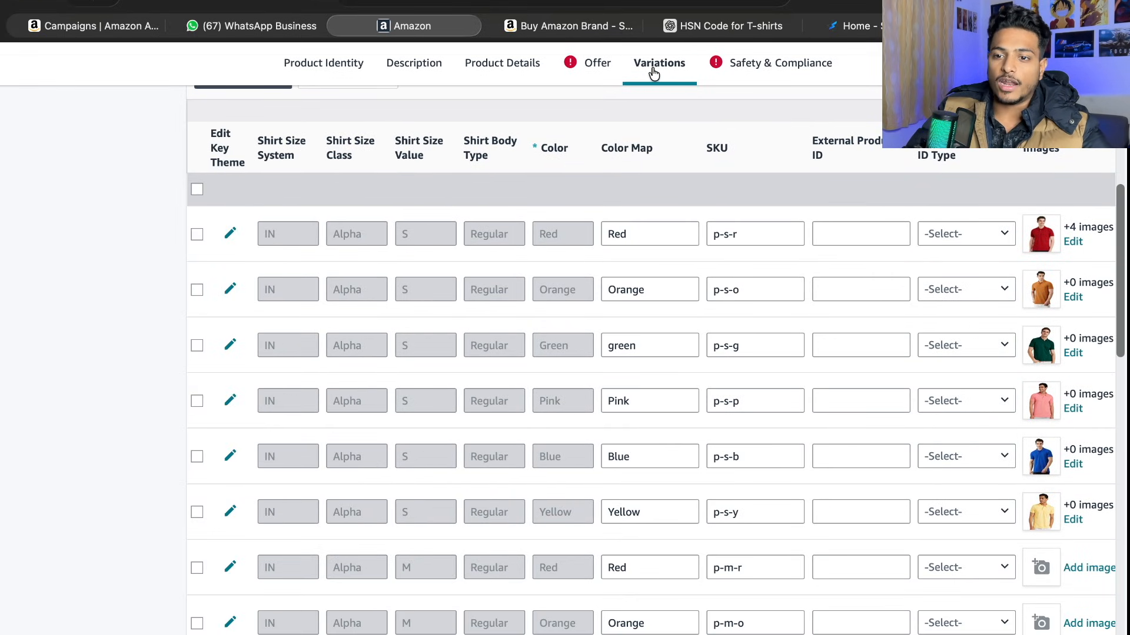
# - Set the item length to 70 centimetres in the offer's item dimensions
pyautogui.click(586, 64)
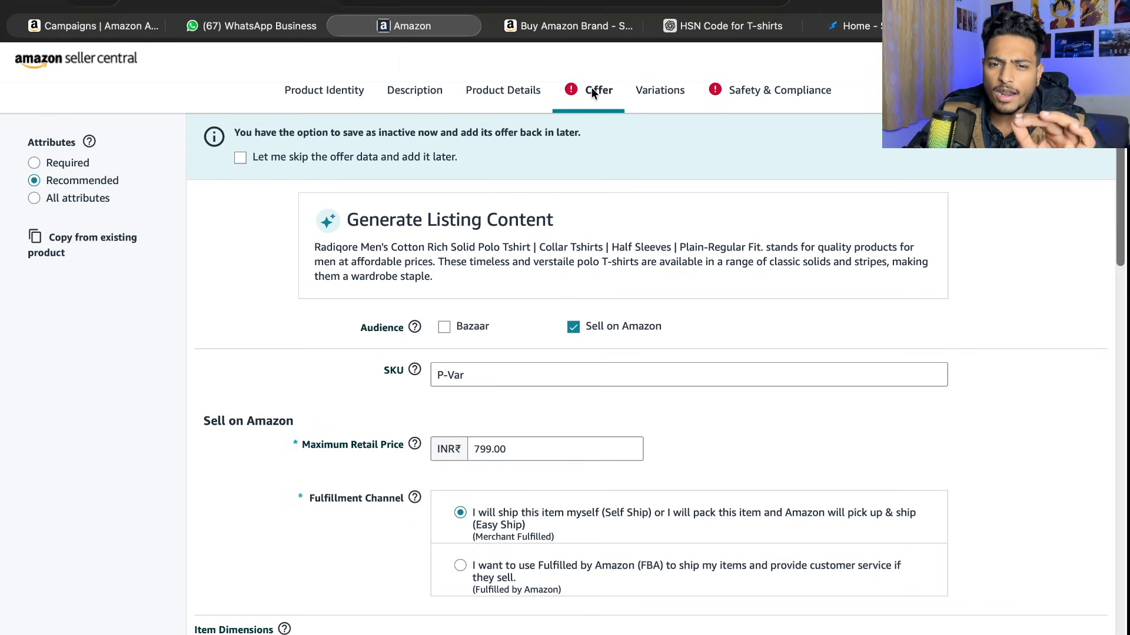
pyautogui.scroll(-3, 583, 366)
pyautogui.scroll(-5, 581, 362)
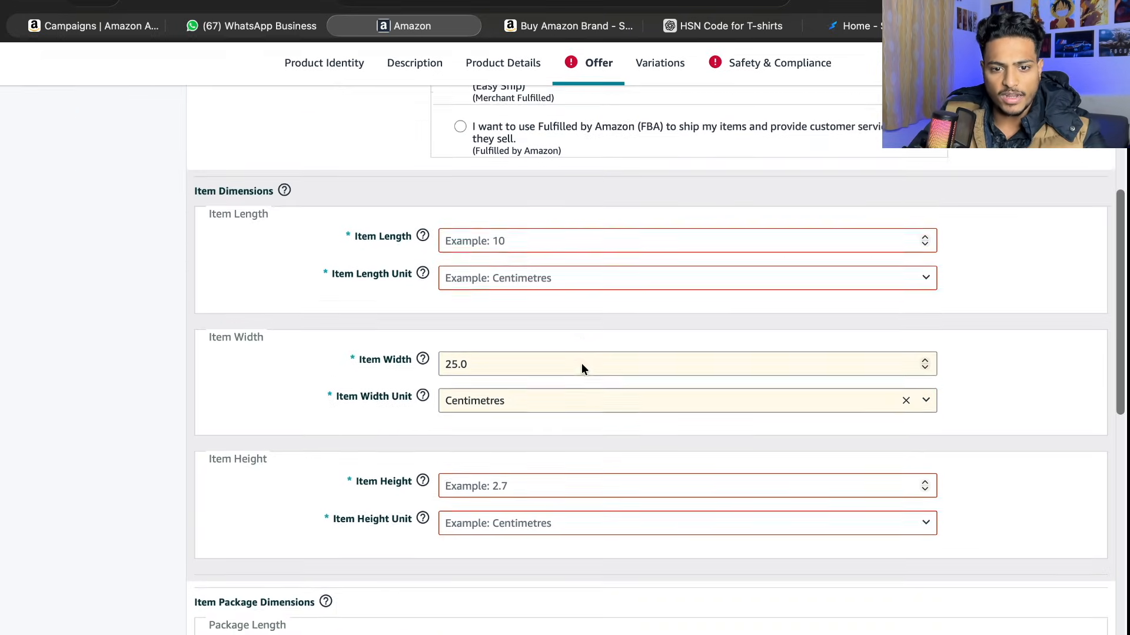
pyautogui.click(493, 235)
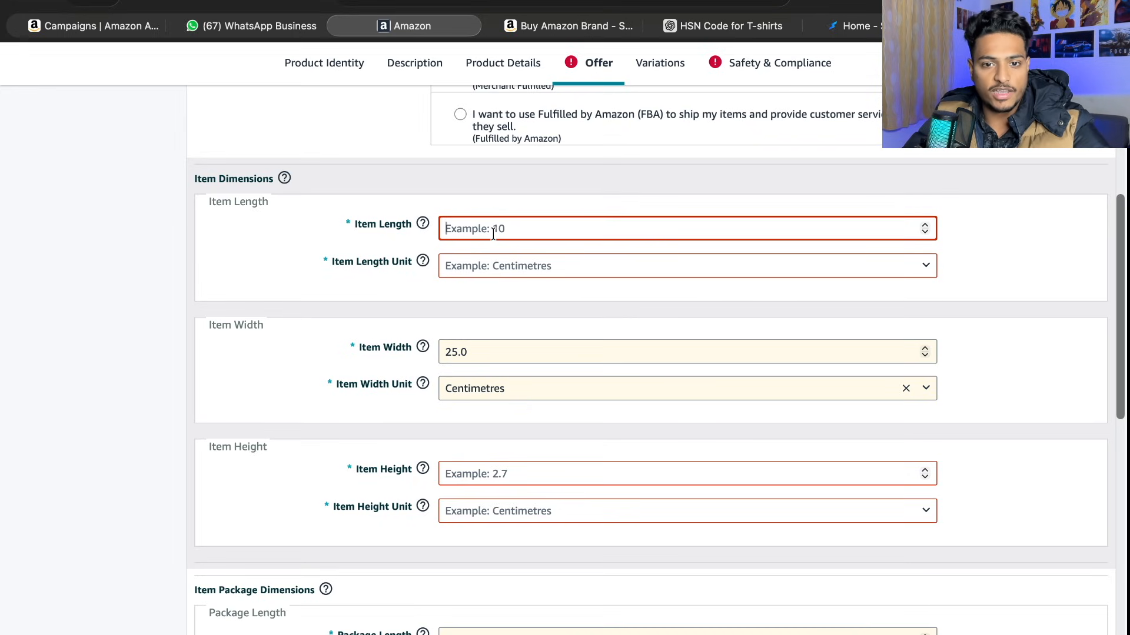
pyautogui.click(498, 268)
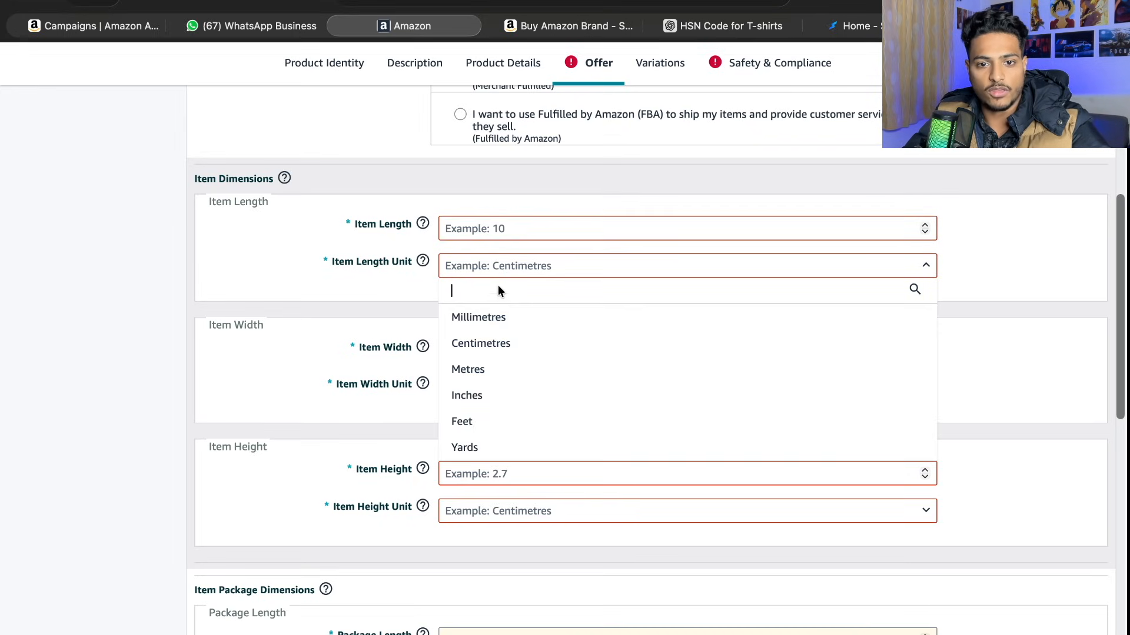
pyautogui.click(507, 225)
pyautogui.click(513, 225)
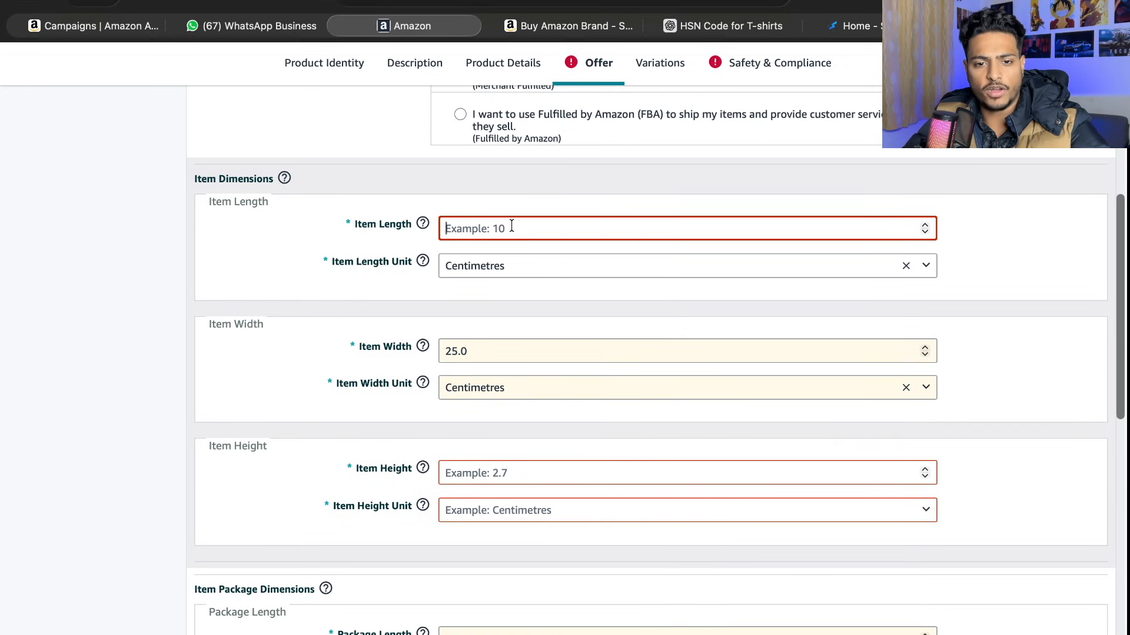
pyautogui.write('70')
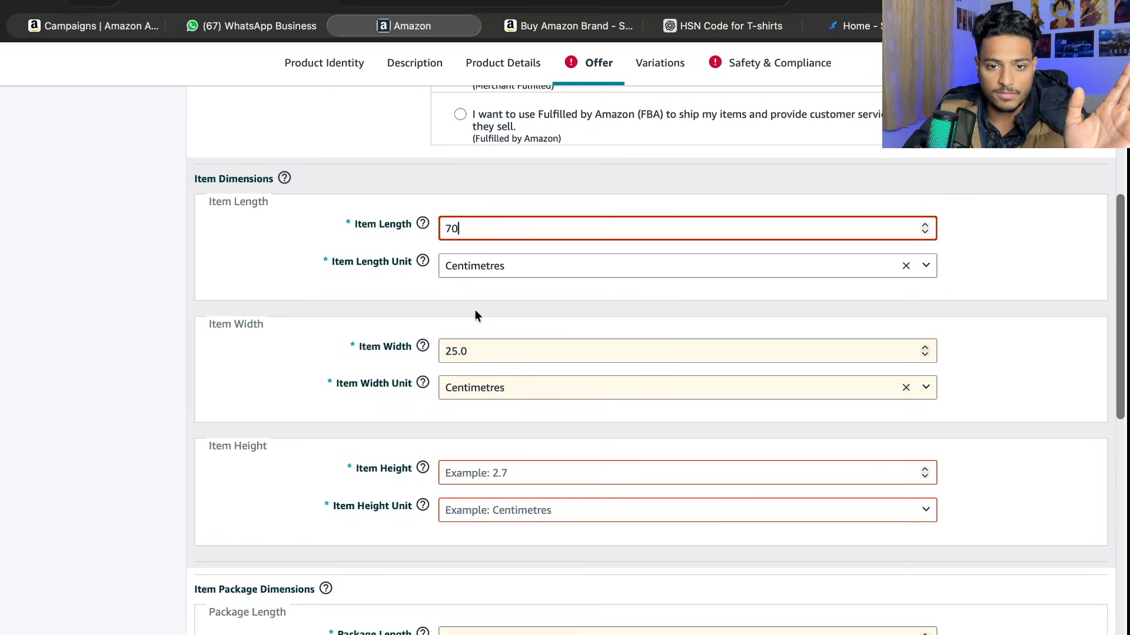
# - Set the item height to 80 centimetres
pyautogui.click(521, 473)
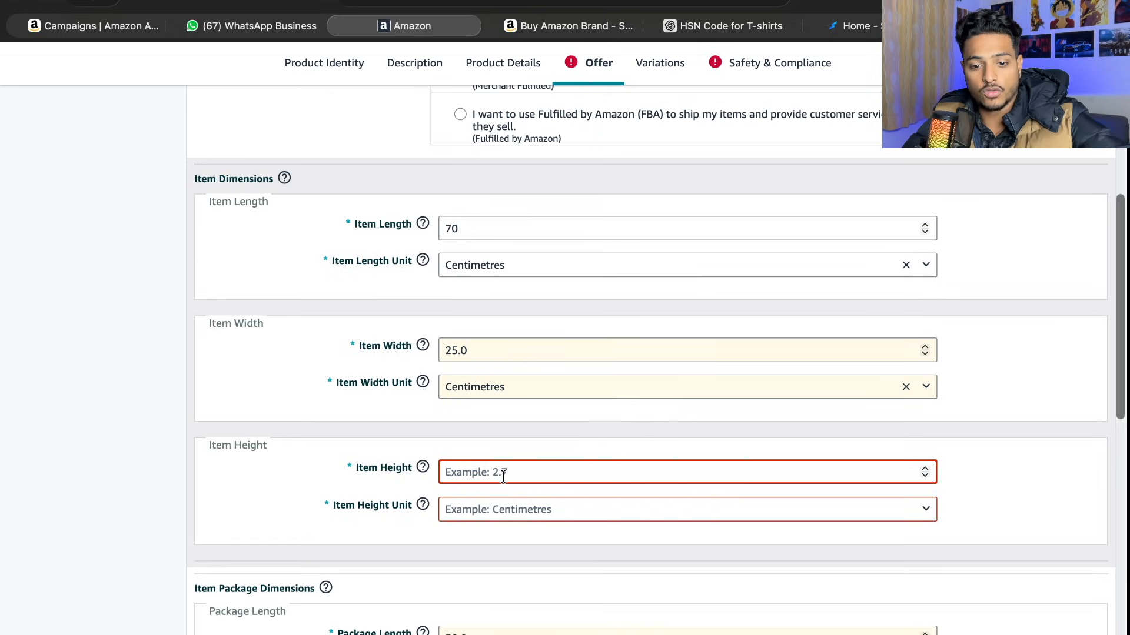
pyautogui.write('80')
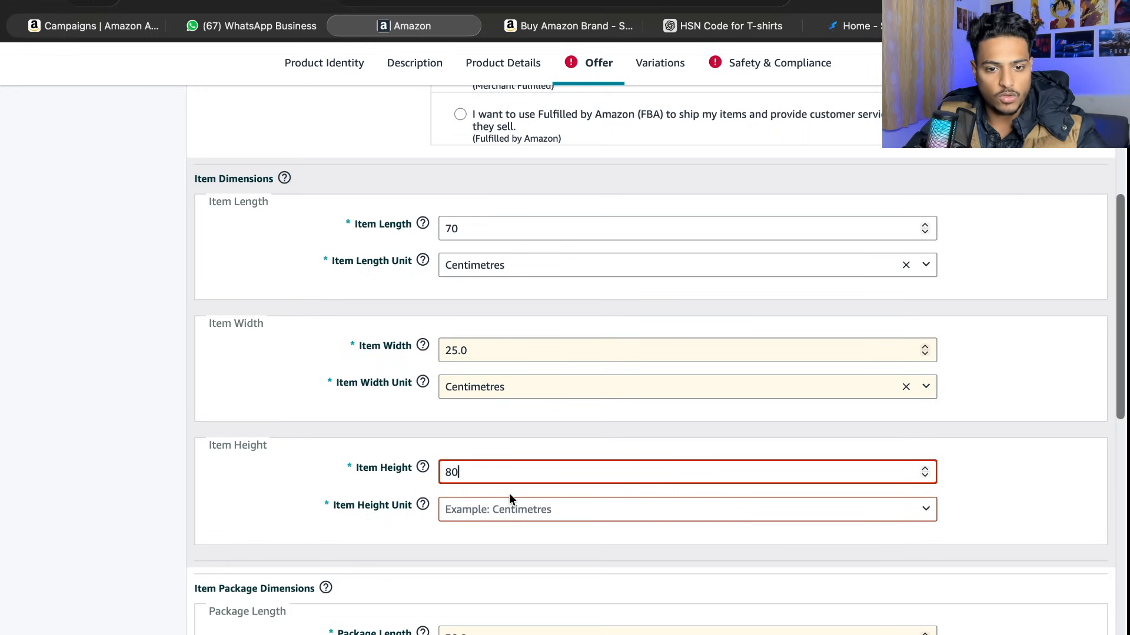
pyautogui.scroll(-2, 508, 494)
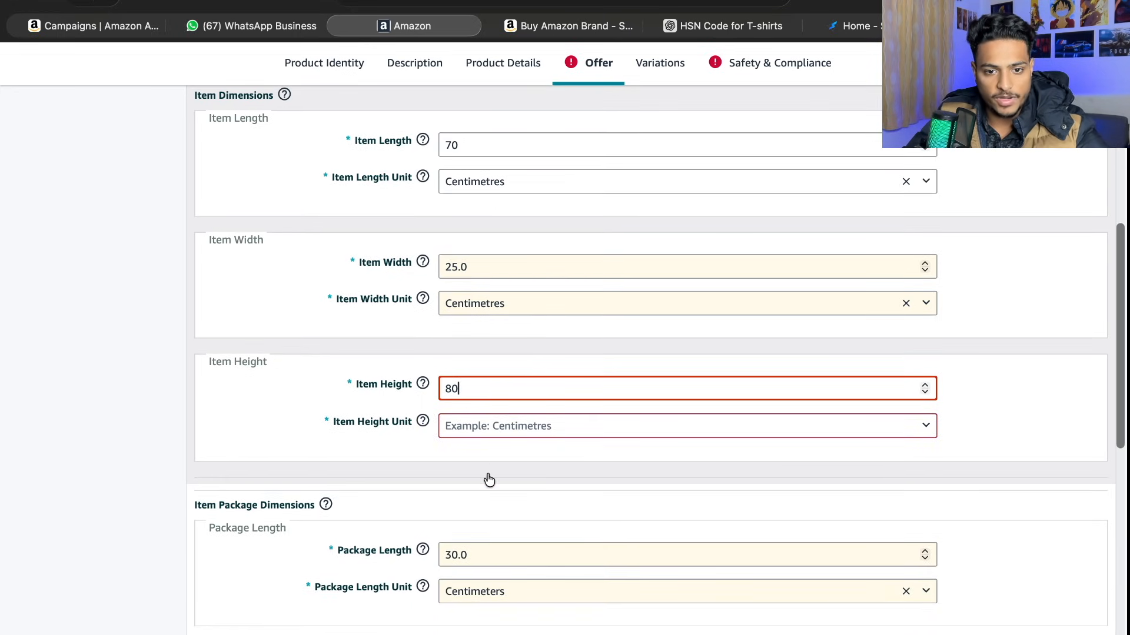
pyautogui.click(488, 425)
pyautogui.click(488, 503)
# - Set the item height unit to Centimetres and the package width to 30 centimeters in the offer's dimensions
pyautogui.scroll(-5, 510, 471)
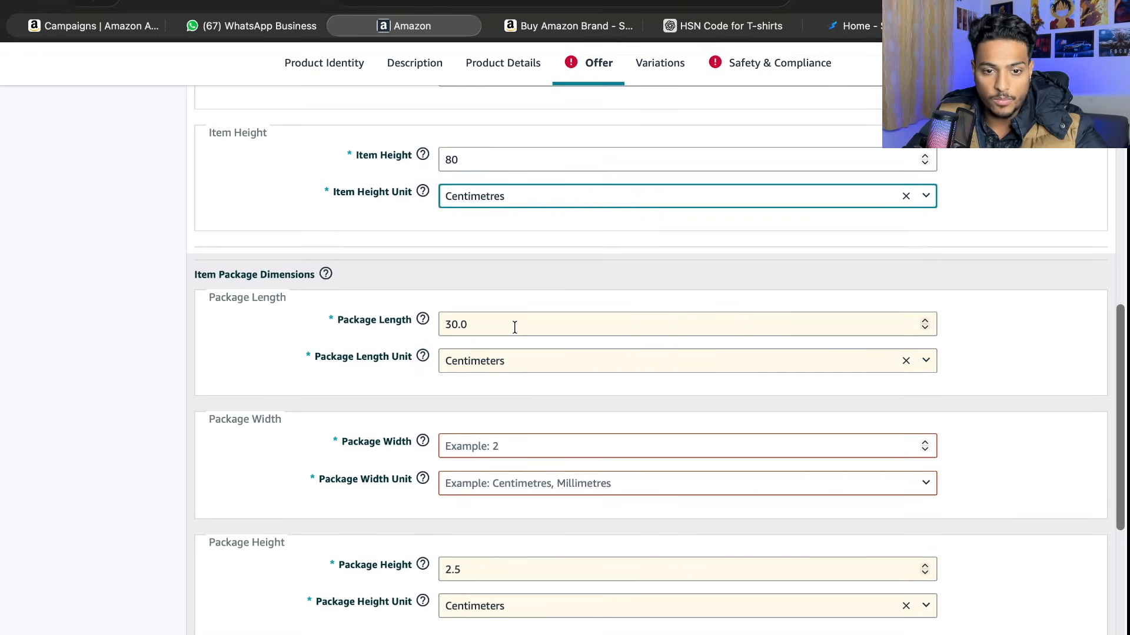
pyautogui.click(484, 450)
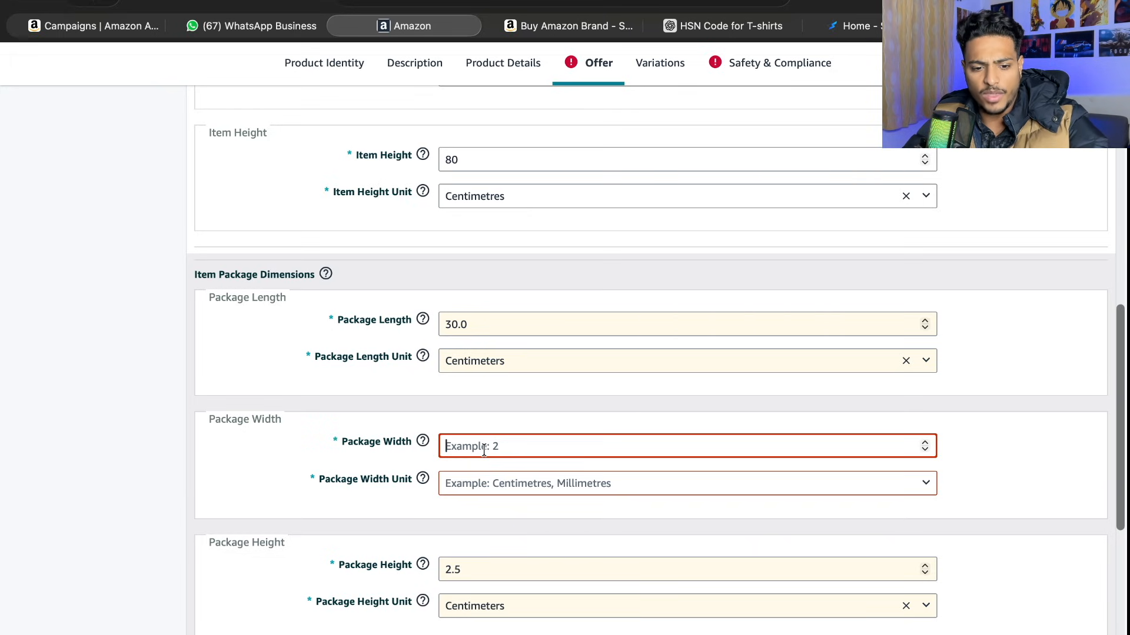
pyautogui.write('30')
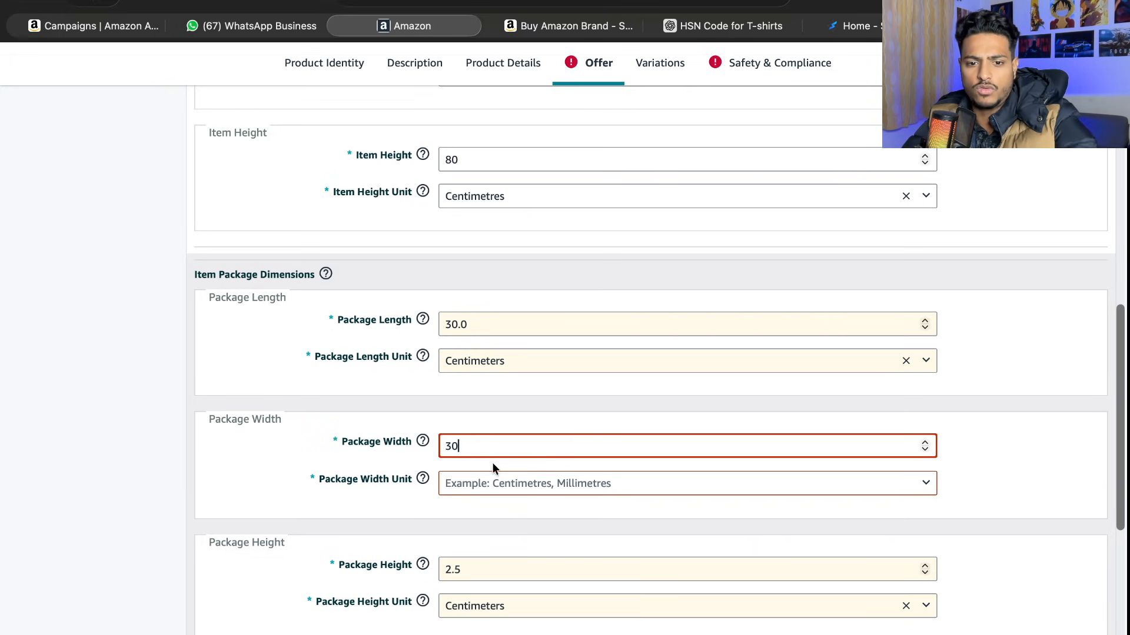
pyautogui.scroll(-3, 506, 513)
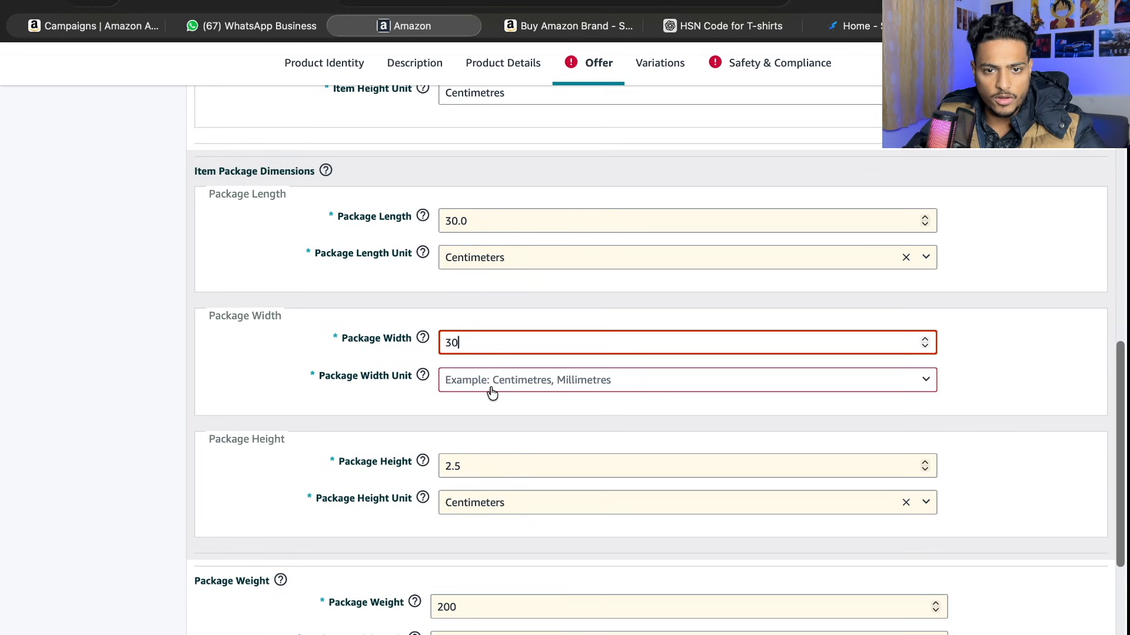
pyautogui.click(492, 393)
pyautogui.scroll(-9, 483, 432)
pyautogui.scroll(3, 482, 388)
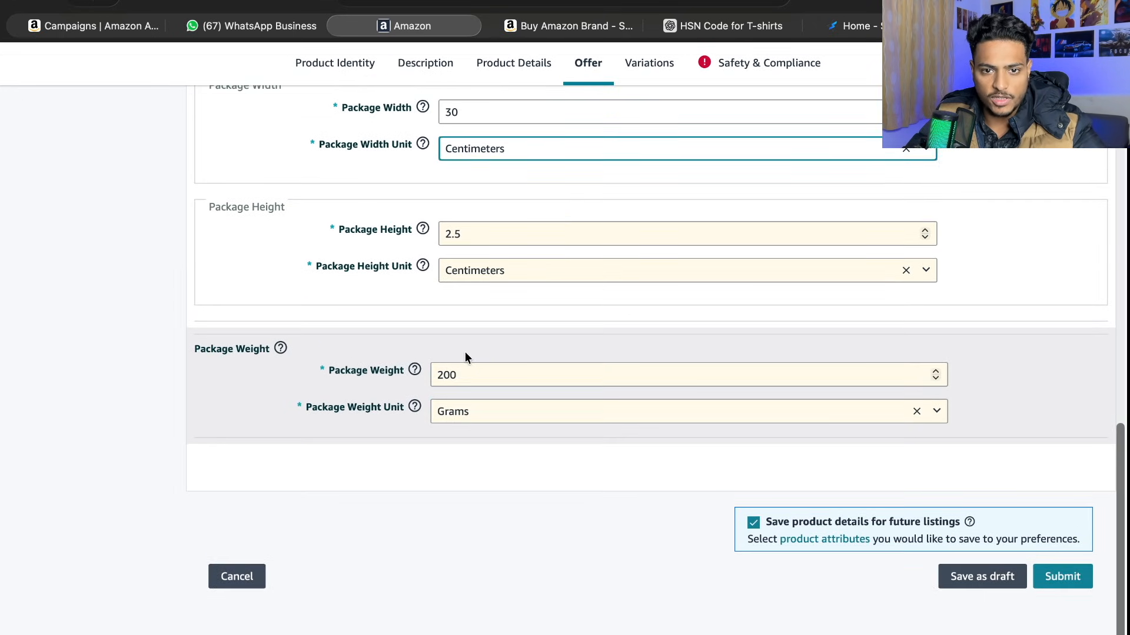
# - Set the country of origin to India in the listing's Safety & Compliance section
pyautogui.scroll(15, 549, 347)
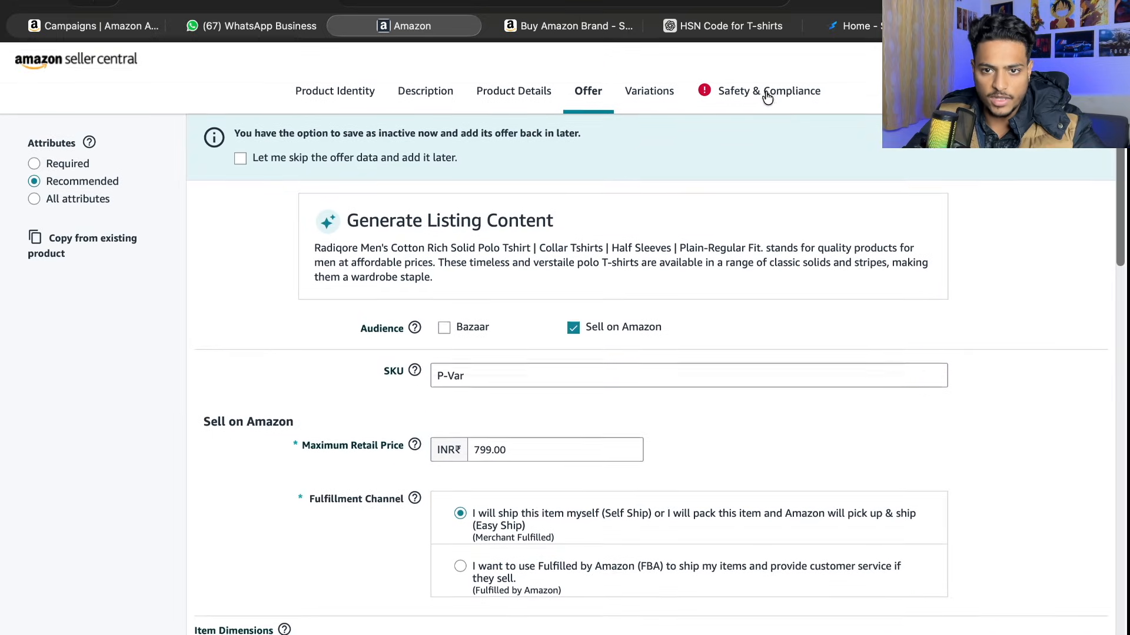
pyautogui.click(767, 97)
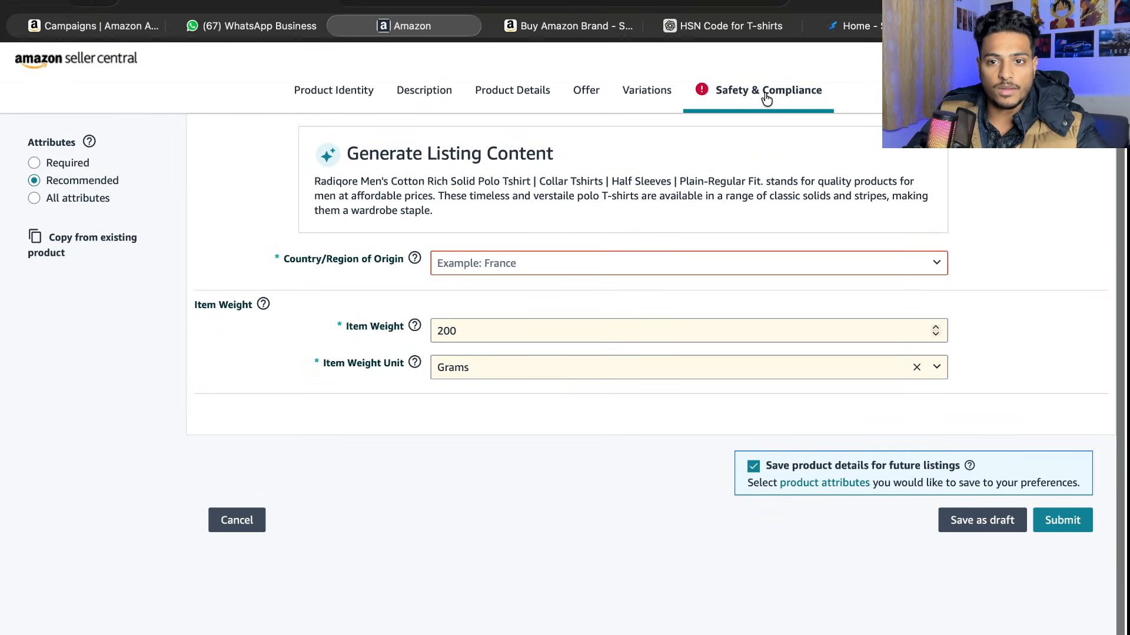
pyautogui.click(454, 273)
pyautogui.write('india')
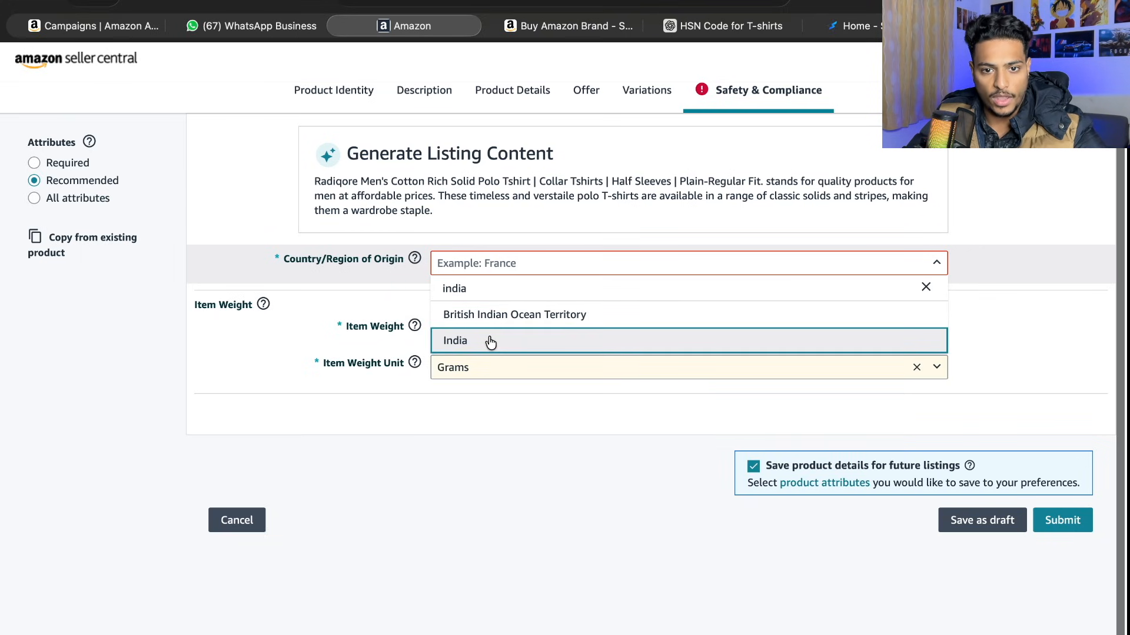
pyautogui.click(490, 341)
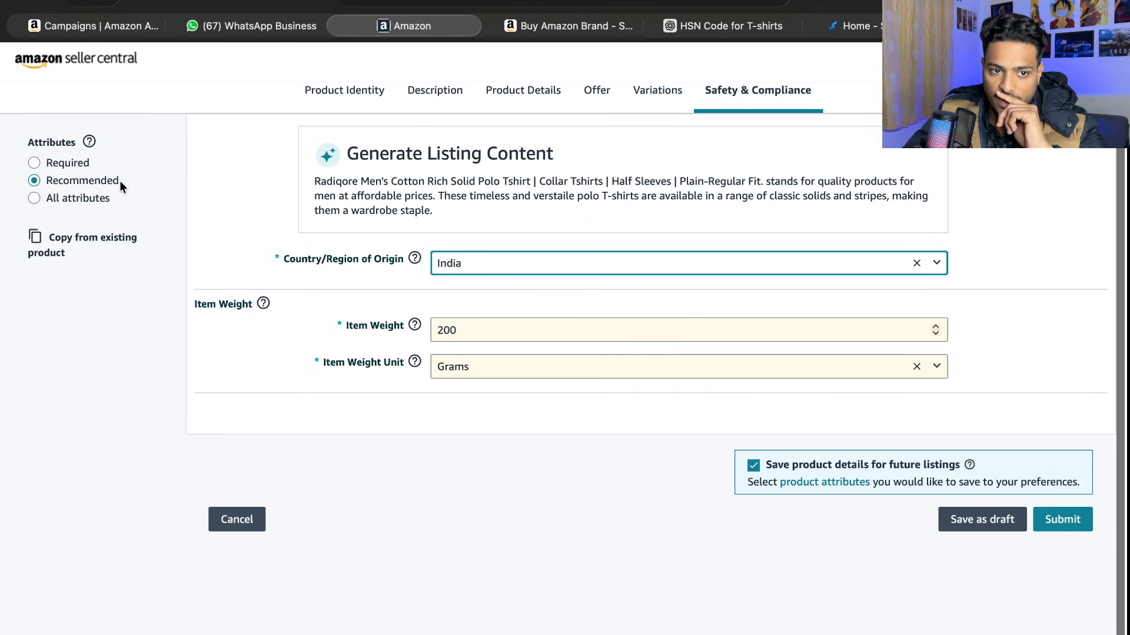
# - Show all attributes of the listing and look over the additional Safety & Compliance fields
pyautogui.click(33, 203)
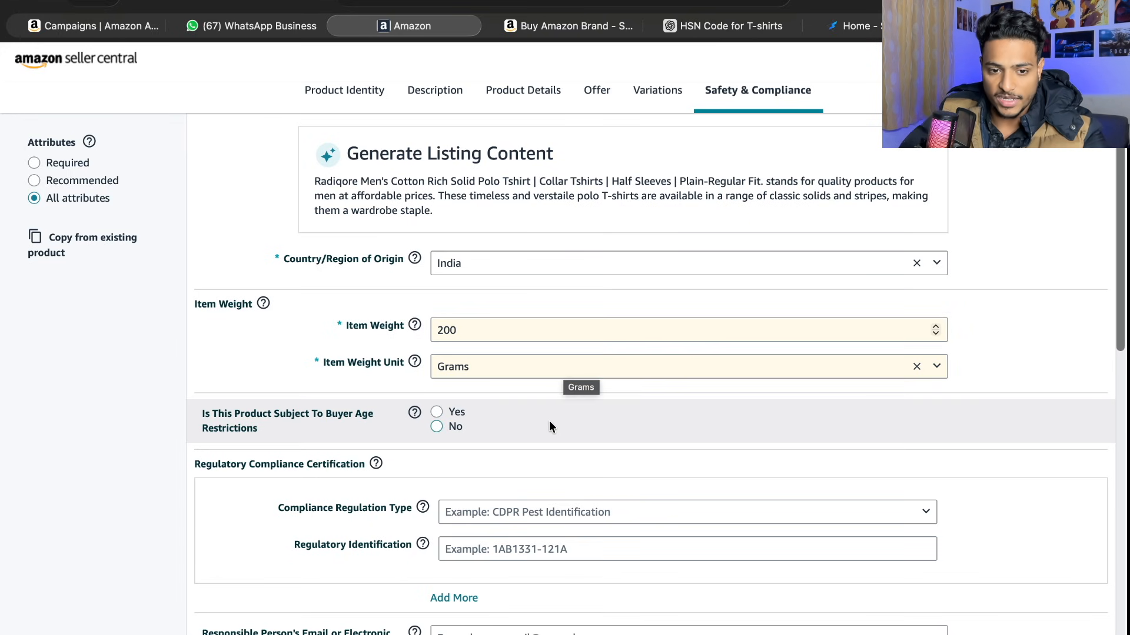
pyautogui.scroll(-5, 548, 419)
pyautogui.scroll(-8, 549, 419)
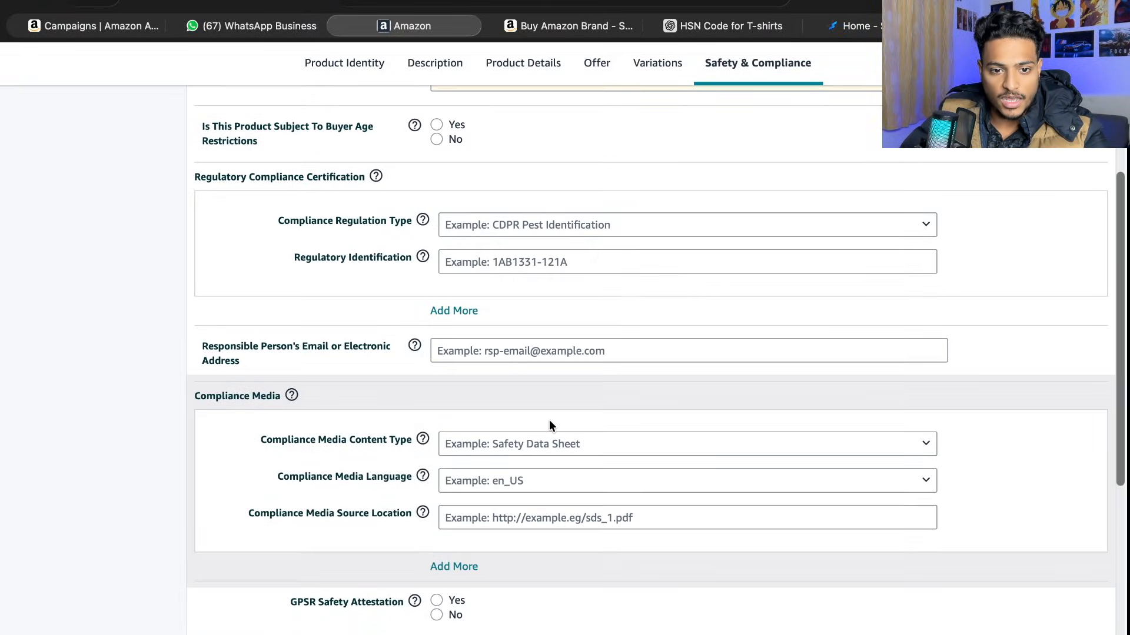
pyautogui.scroll(15, 550, 422)
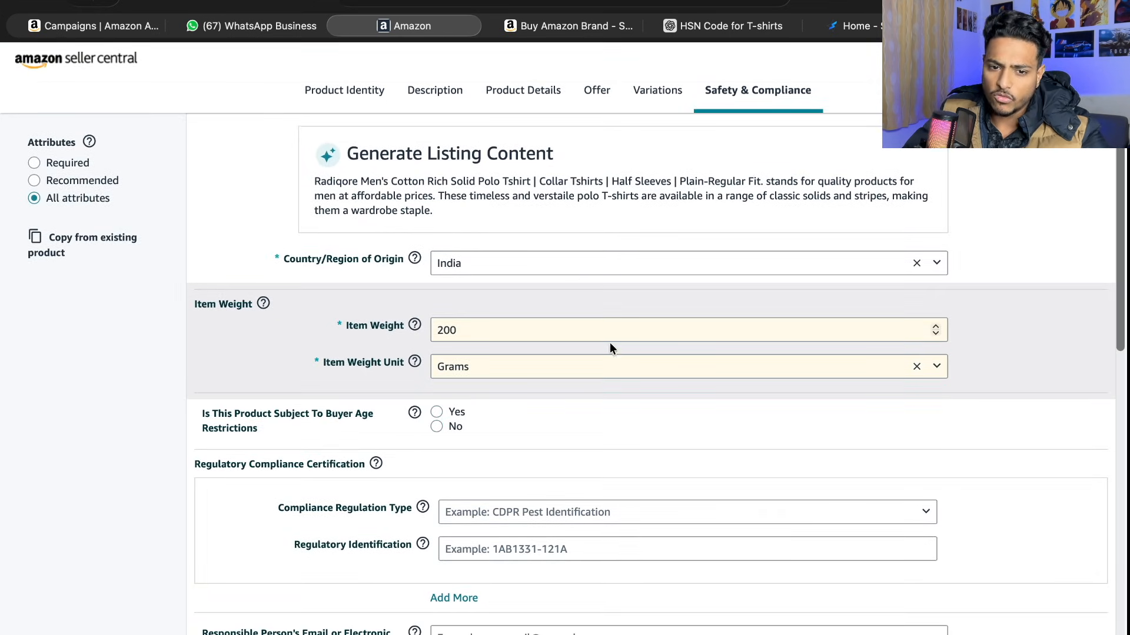
# - Set the product tax code in the Offer section to A_GEN_EXEMPT
pyautogui.click(607, 102)
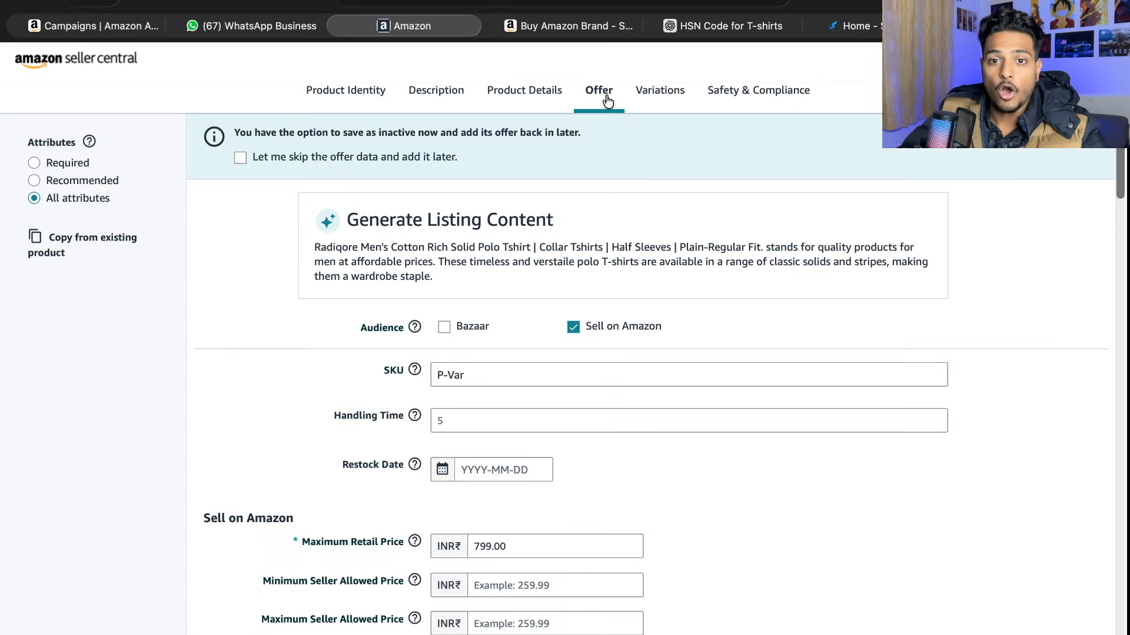
pyautogui.scroll(-4, 526, 296)
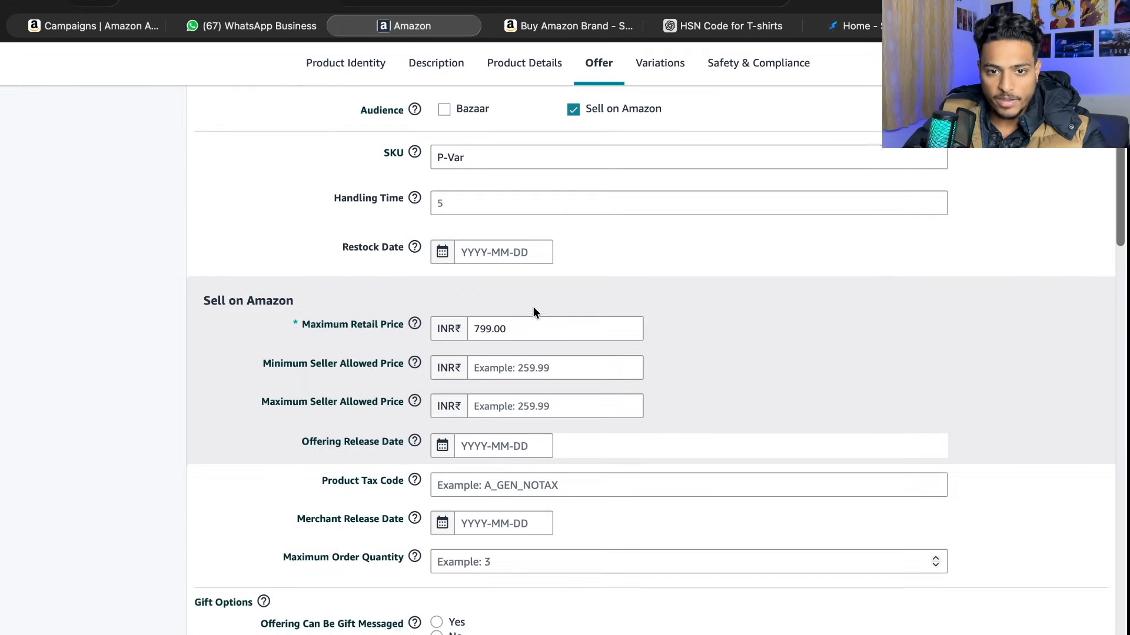
pyautogui.scroll(-3, 509, 283)
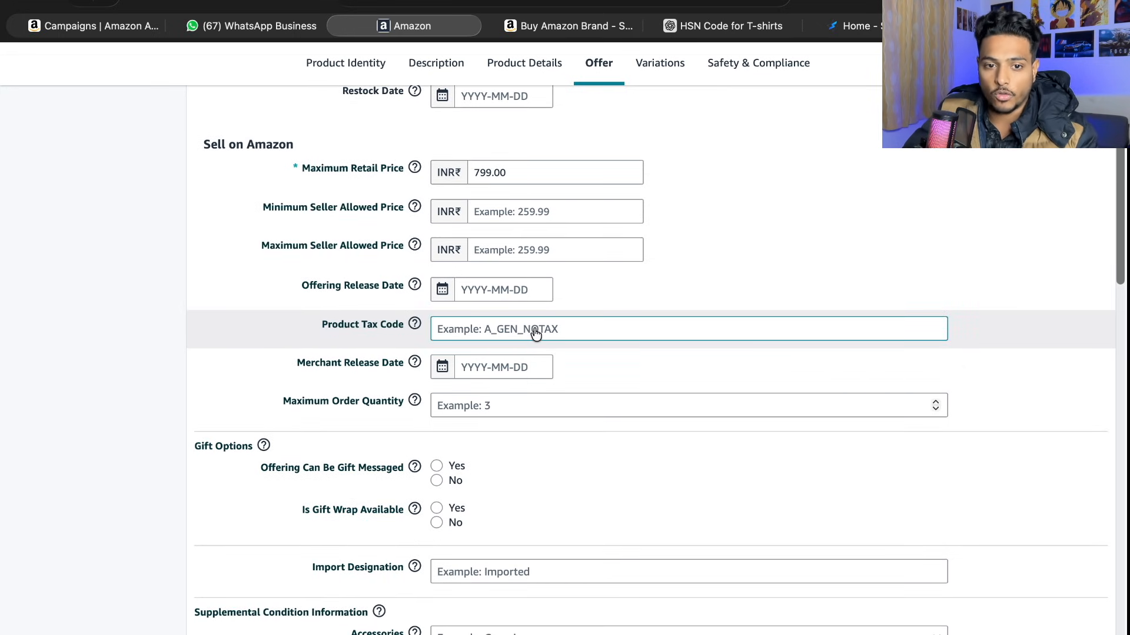
pyautogui.click(535, 333)
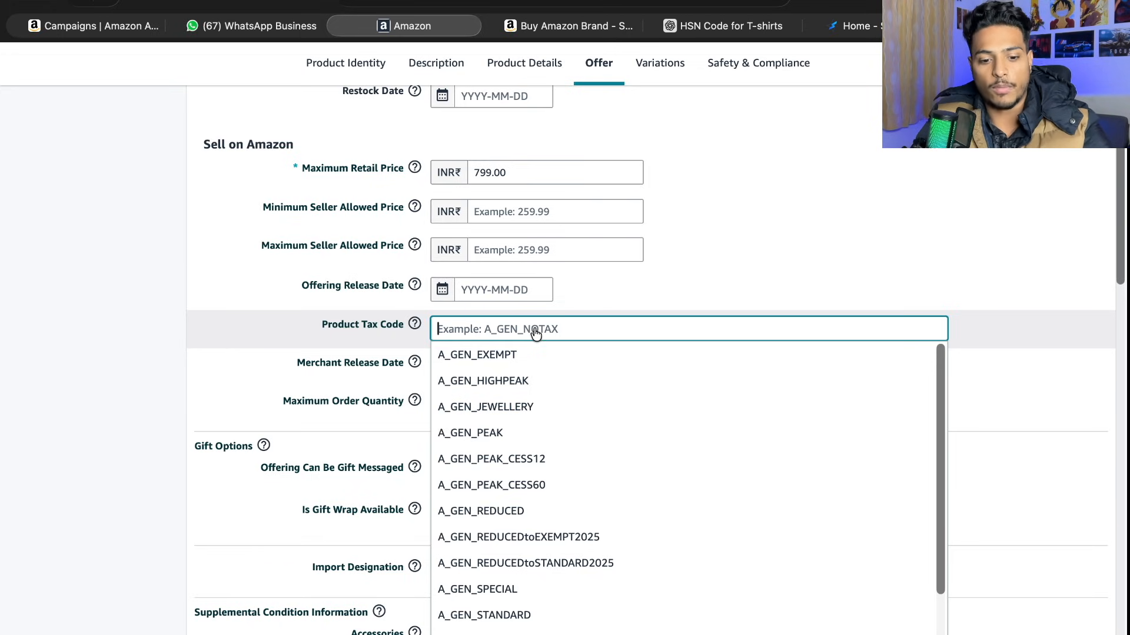
pyautogui.write('expem')
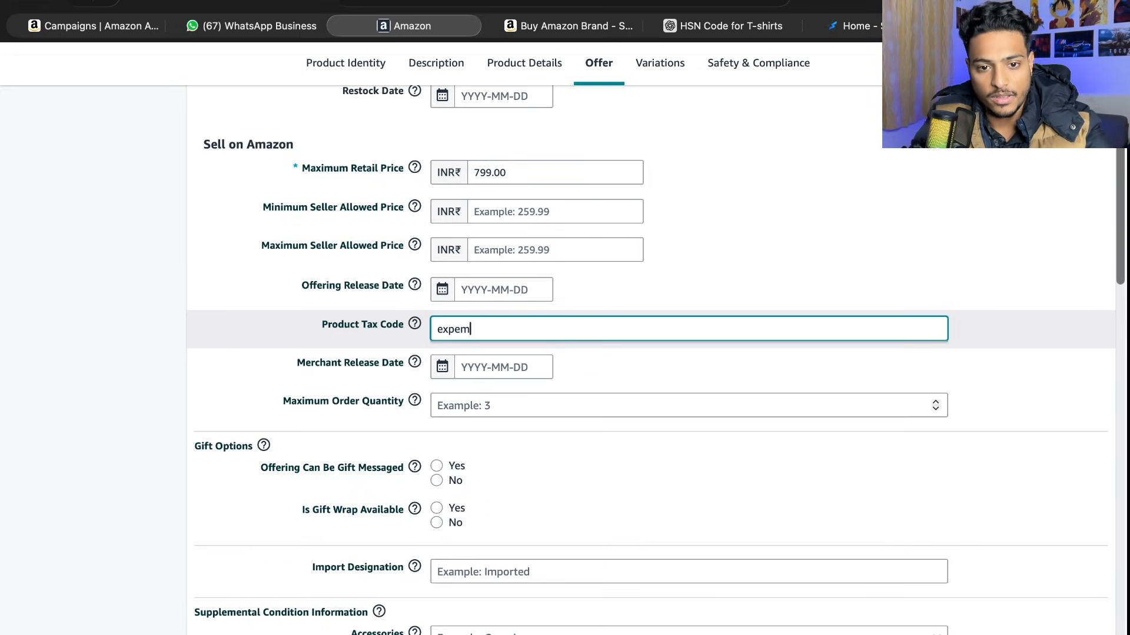
pyautogui.press('BackSpace')
pyautogui.press('BackSpace')
pyautogui.press('BackSpace')
pyautogui.press('BackSpace')
pyautogui.press('BackSpace')
pyautogui.scroll(2, 802, 411)
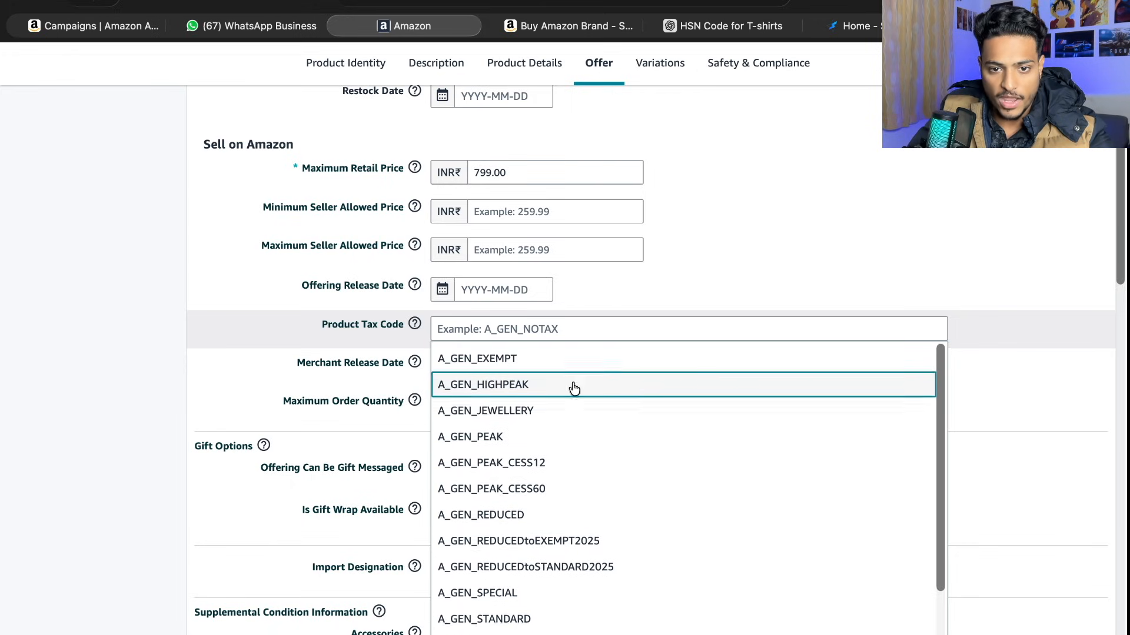
pyautogui.click(542, 361)
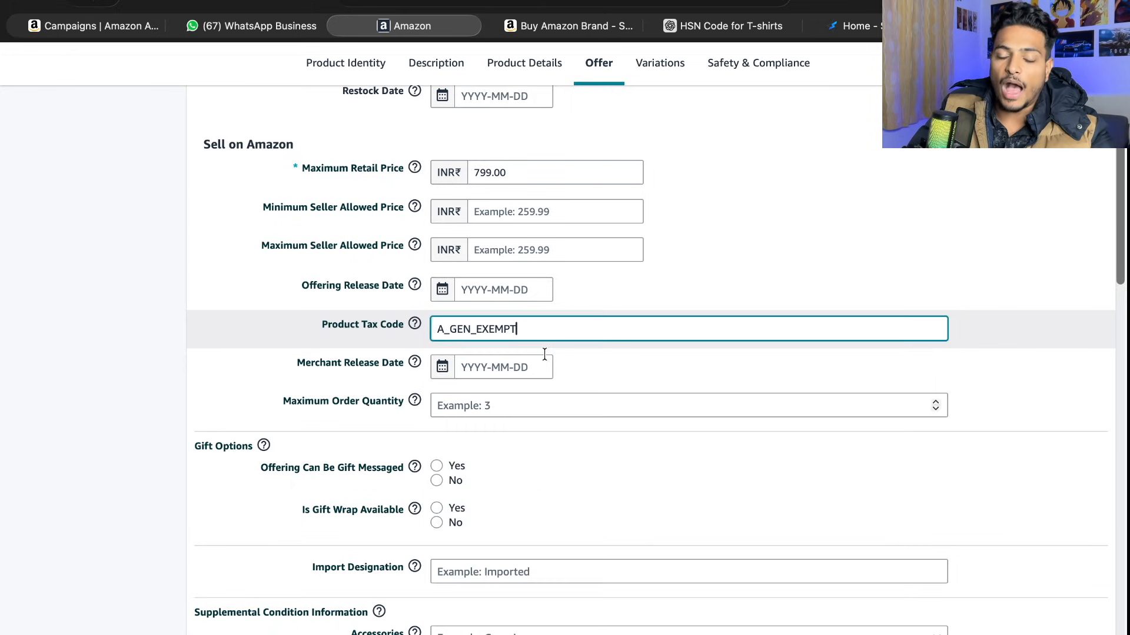
# - Clear the exempt product tax code and search the available codes for the standard and reduced ones
pyautogui.doubleClick(541, 334)
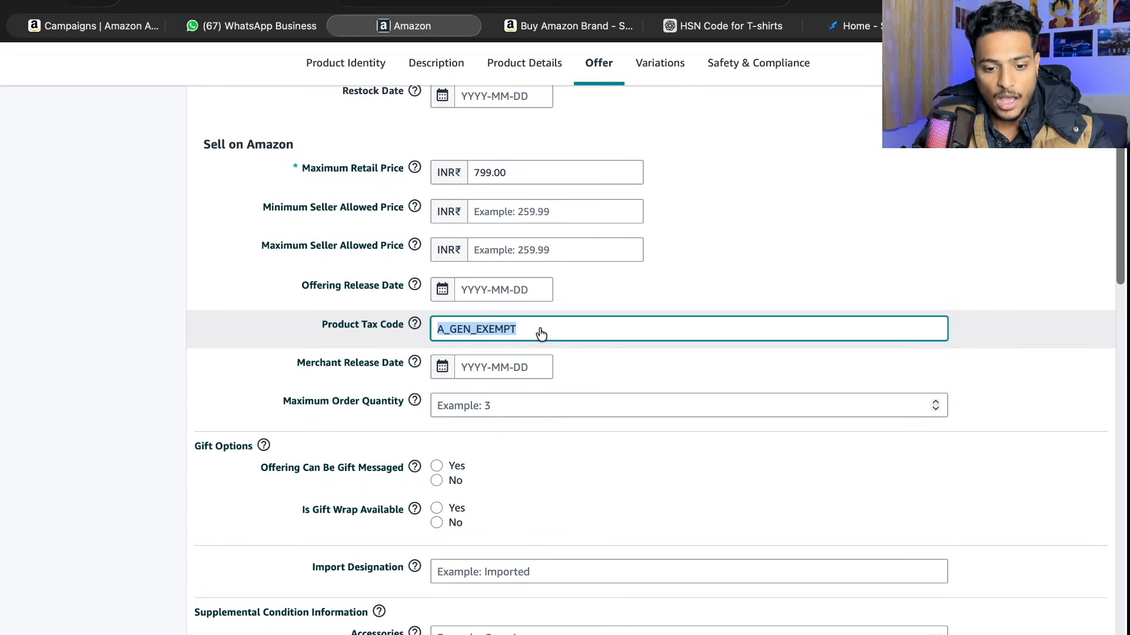
pyautogui.write('sta')
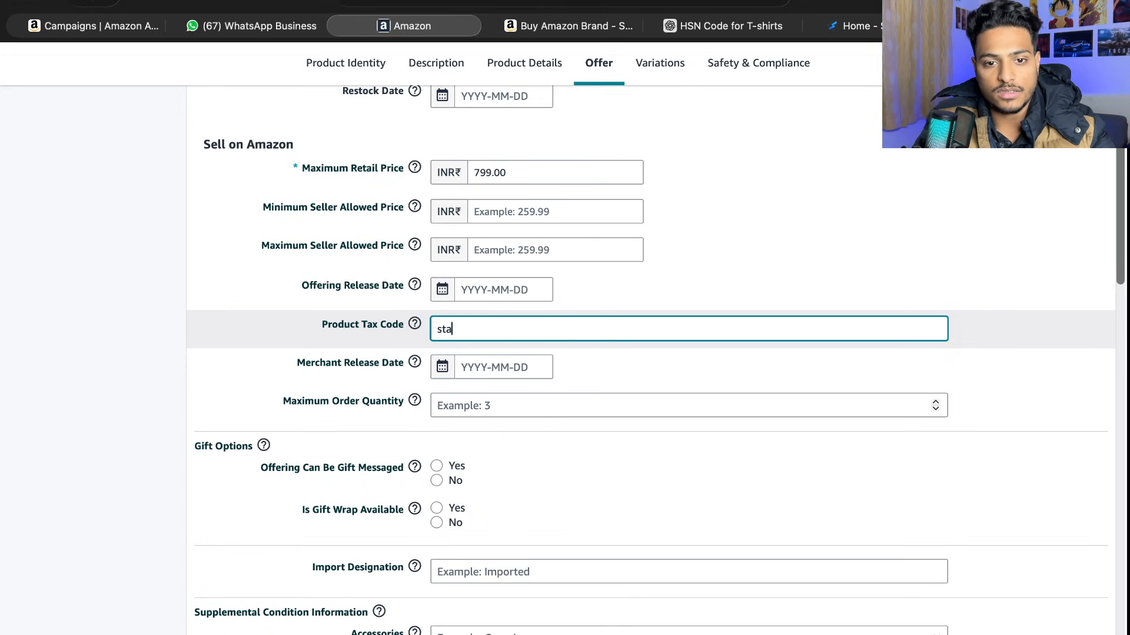
pyautogui.press('BackSpace')
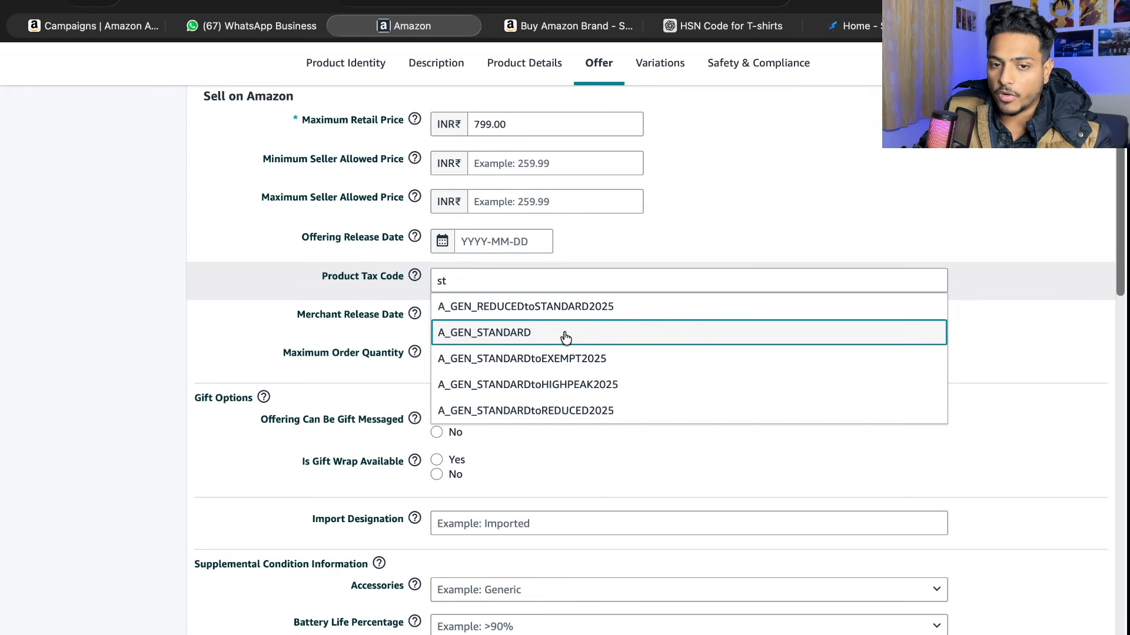
pyautogui.press('super+a')
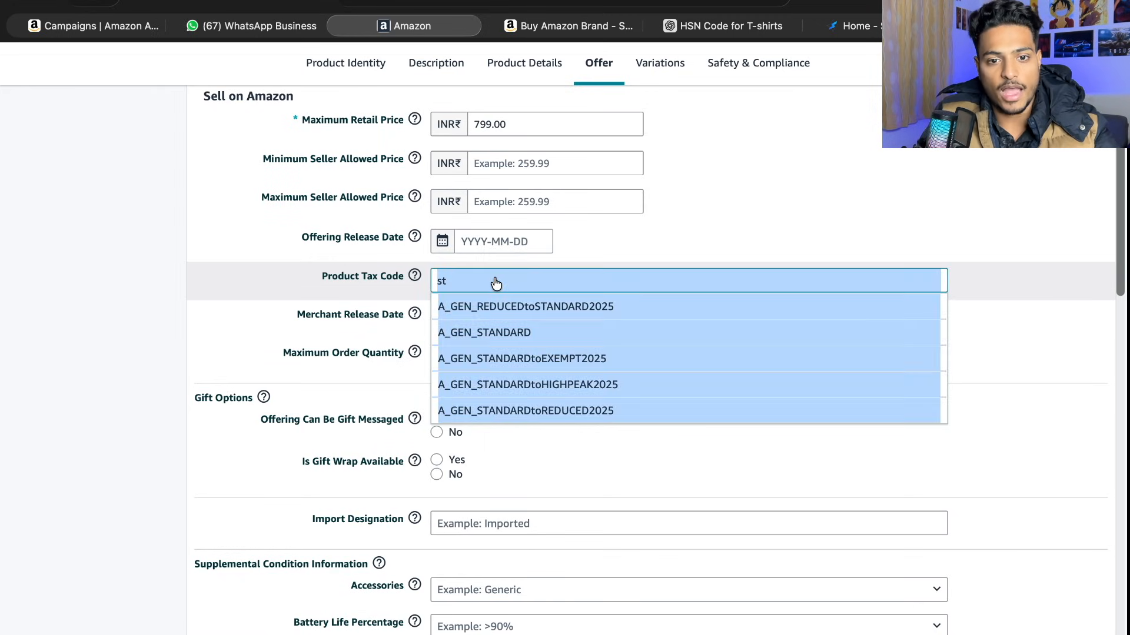
pyautogui.write('redu')
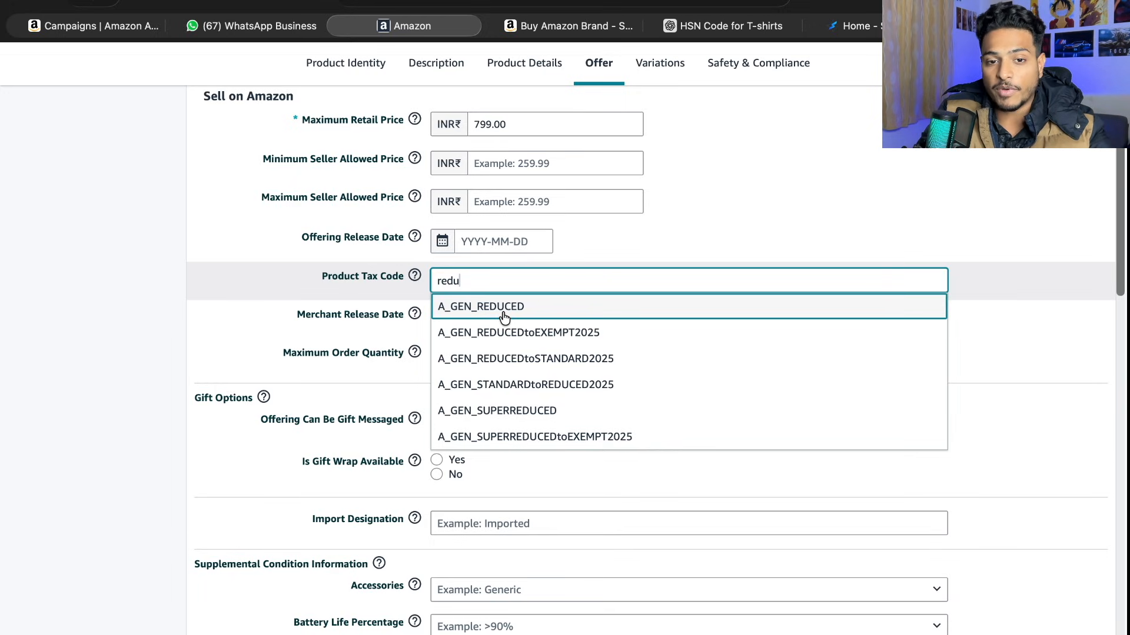
# - Set the product tax code to A_GEN_SUPERREDUCED
pyautogui.press('super+a')
pyautogui.write('sup')
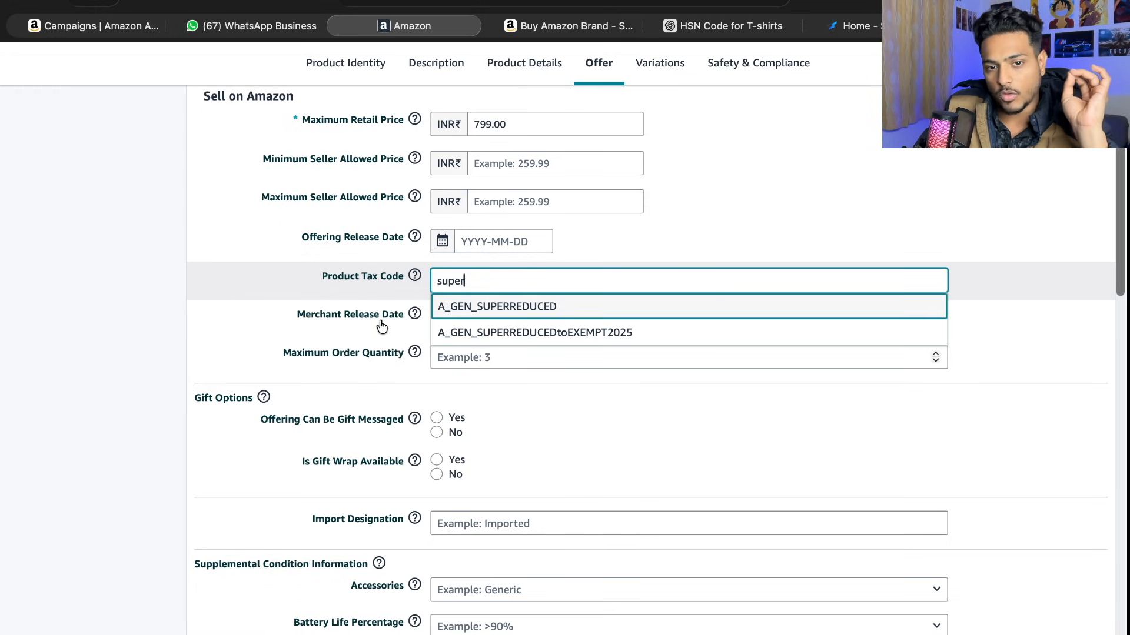
pyautogui.press('Return')
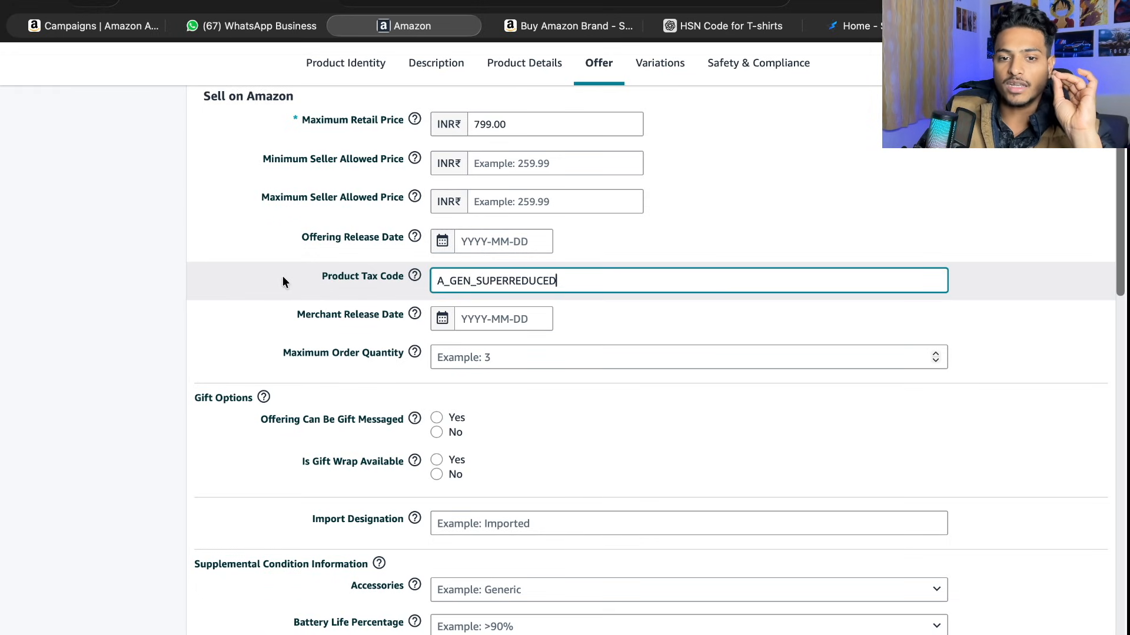
# - Look over the remaining offer attributes, from the merchant release date through to the package weight
pyautogui.moveTo(414, 314)
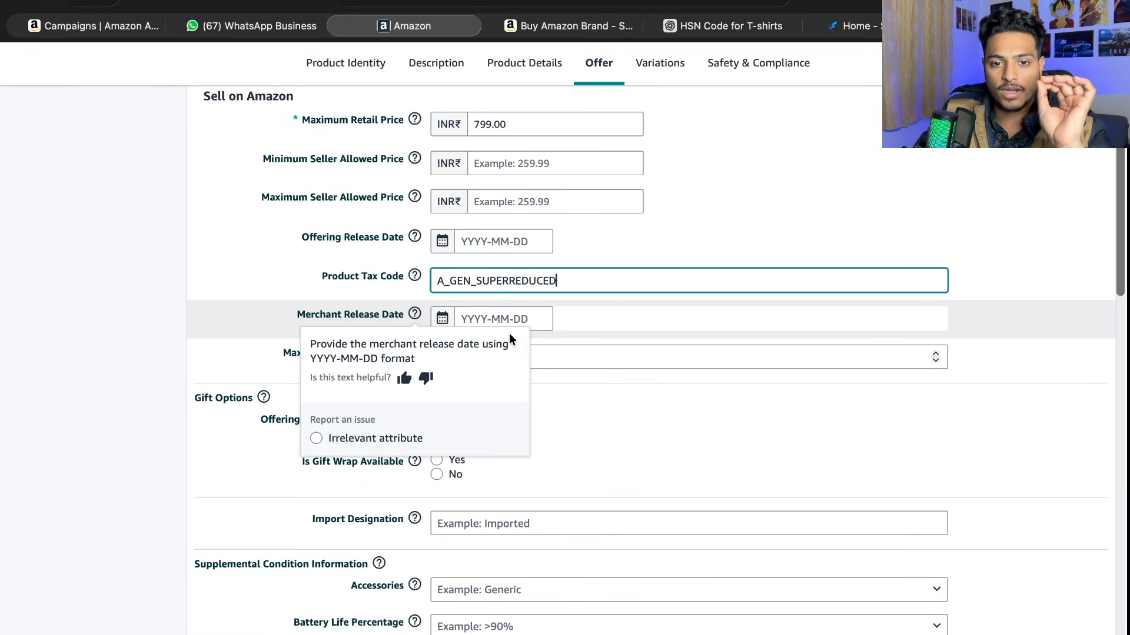
pyautogui.scroll(-1, 151, 348)
pyautogui.scroll(-5, 150, 351)
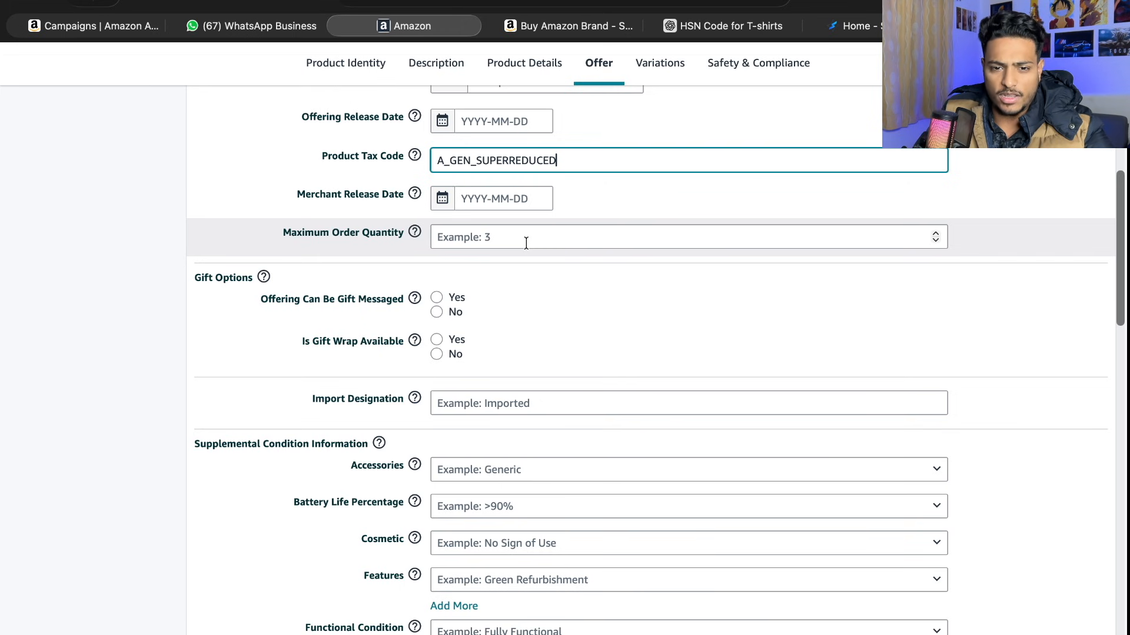
pyautogui.scroll(-4, 526, 242)
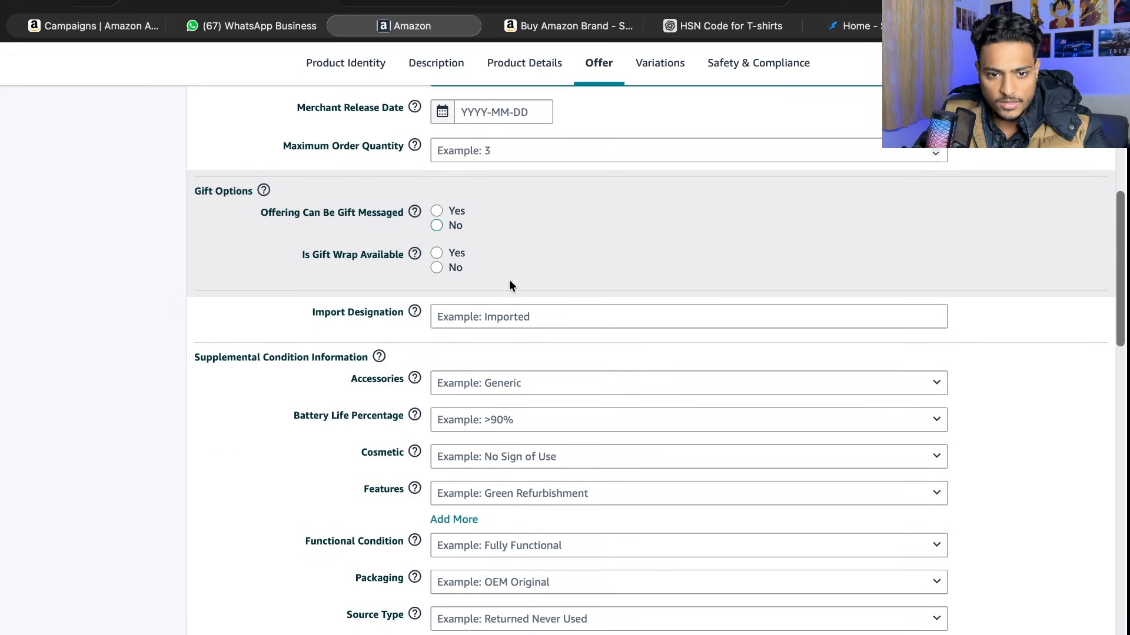
pyautogui.scroll(-10, 461, 348)
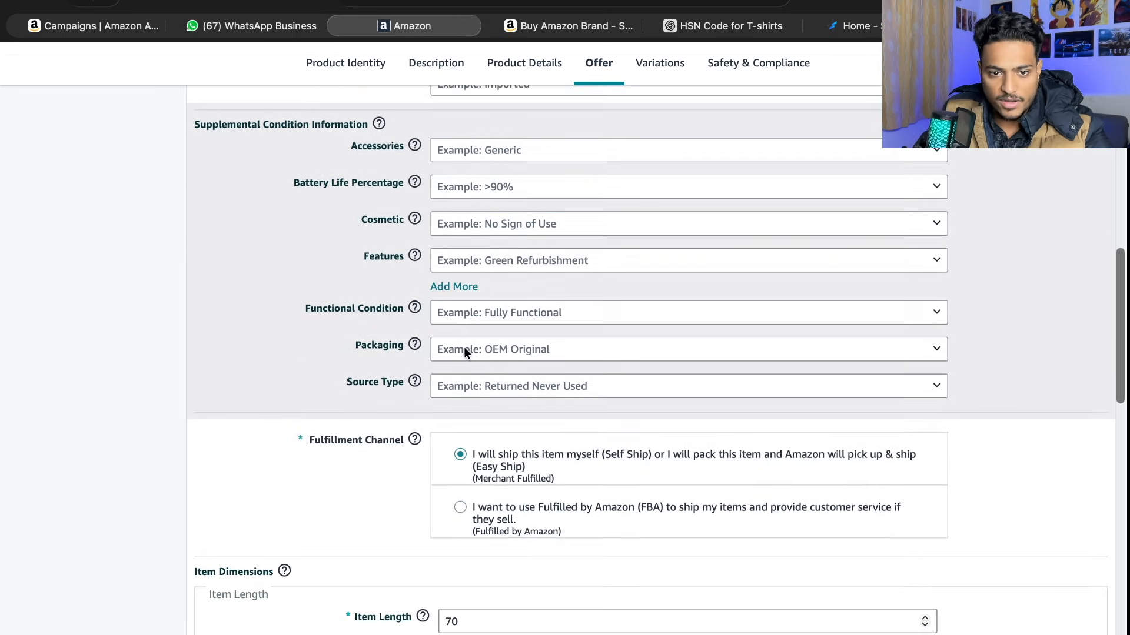
pyautogui.scroll(-20, 464, 352)
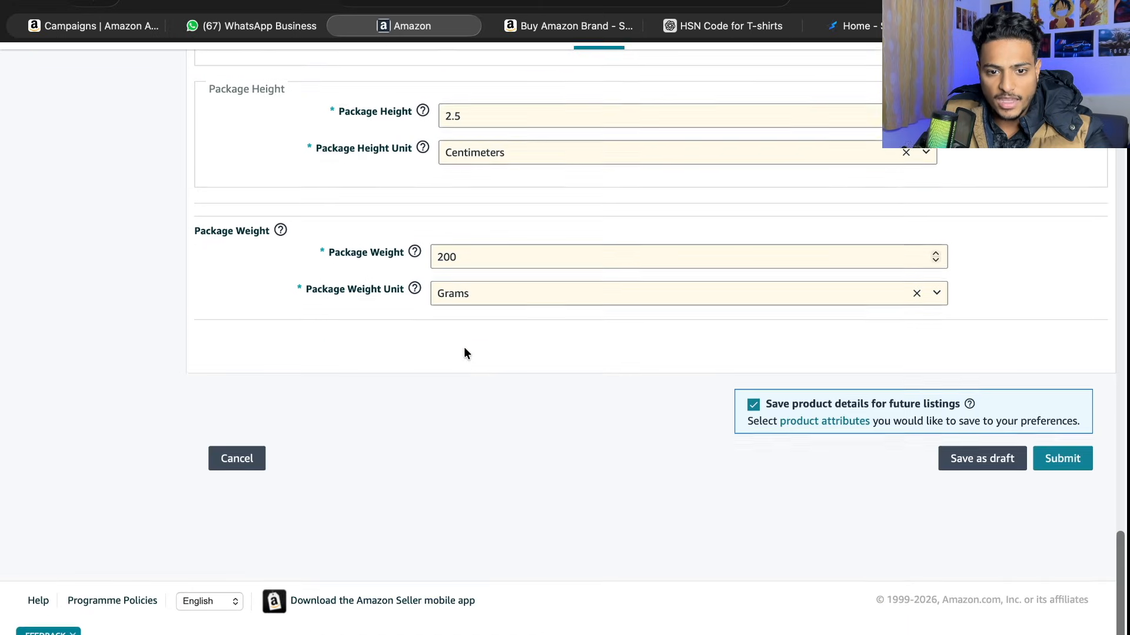
pyautogui.scroll(20, 464, 353)
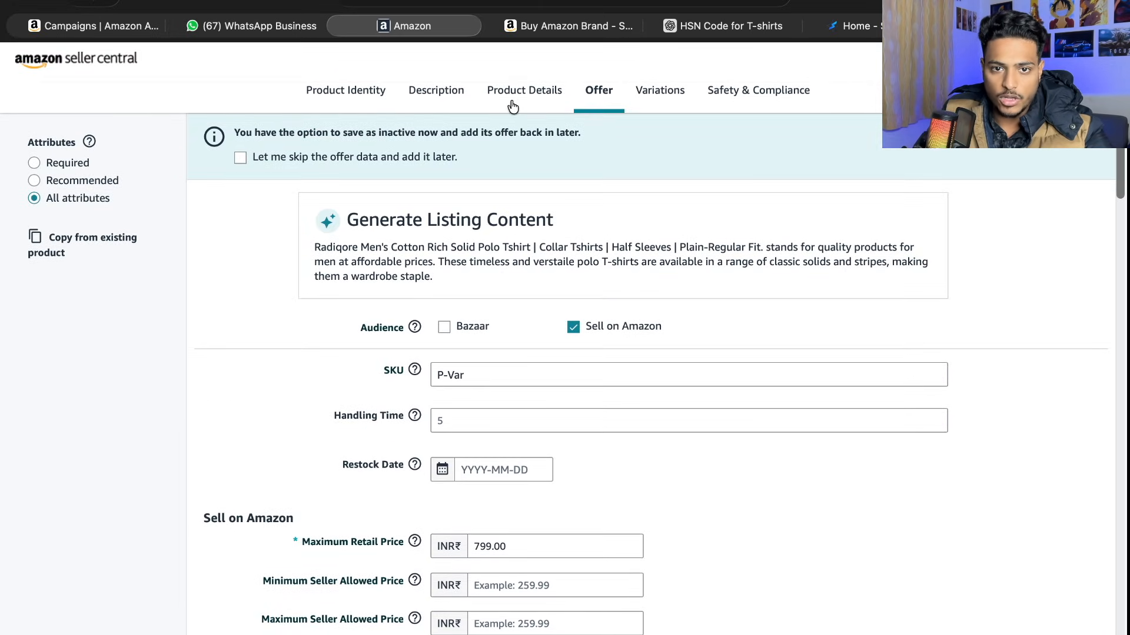
# - Find the Generic Keywords field in the Product Details section by searching the page for "key"
pyautogui.click(511, 100)
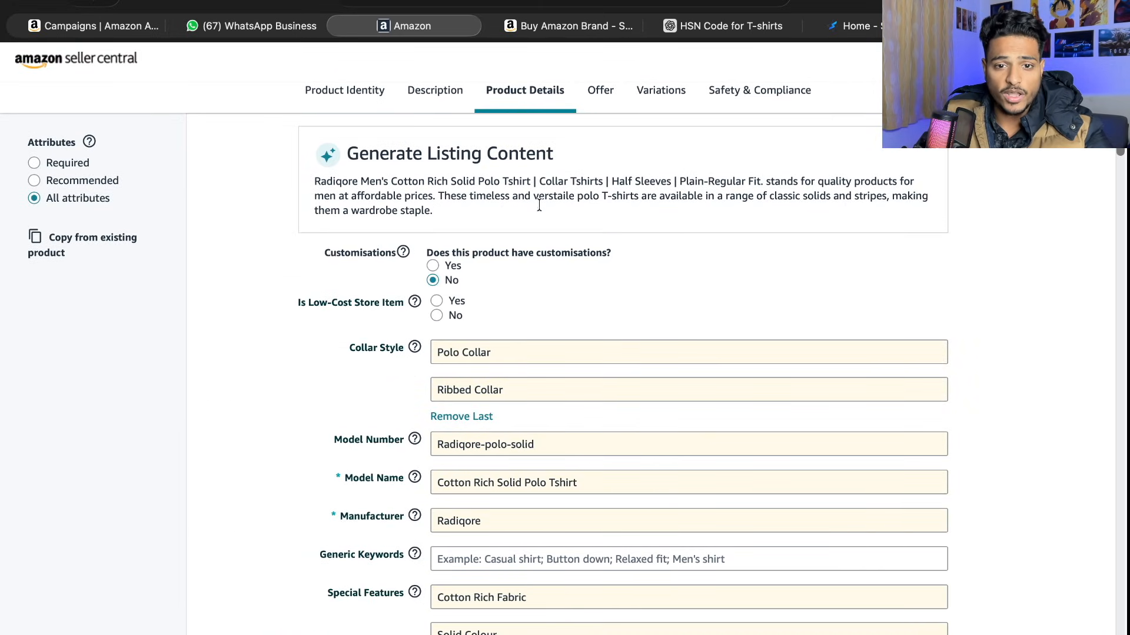
pyautogui.scroll(-5, 538, 206)
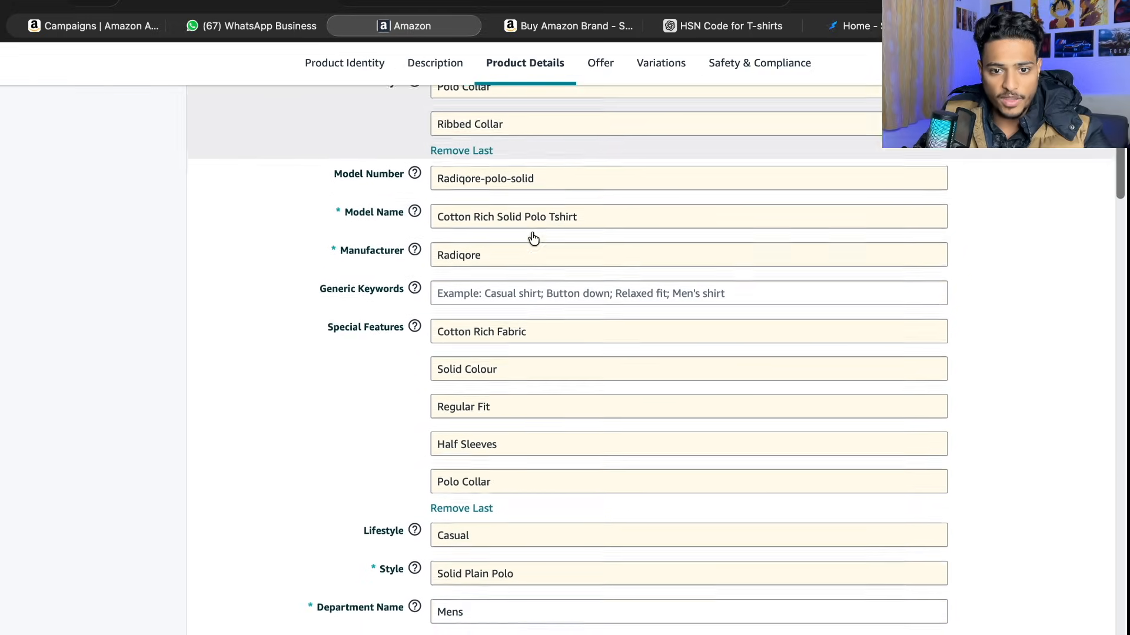
pyautogui.scroll(5, 547, 200)
pyautogui.press('super+f')
pyautogui.write('key')
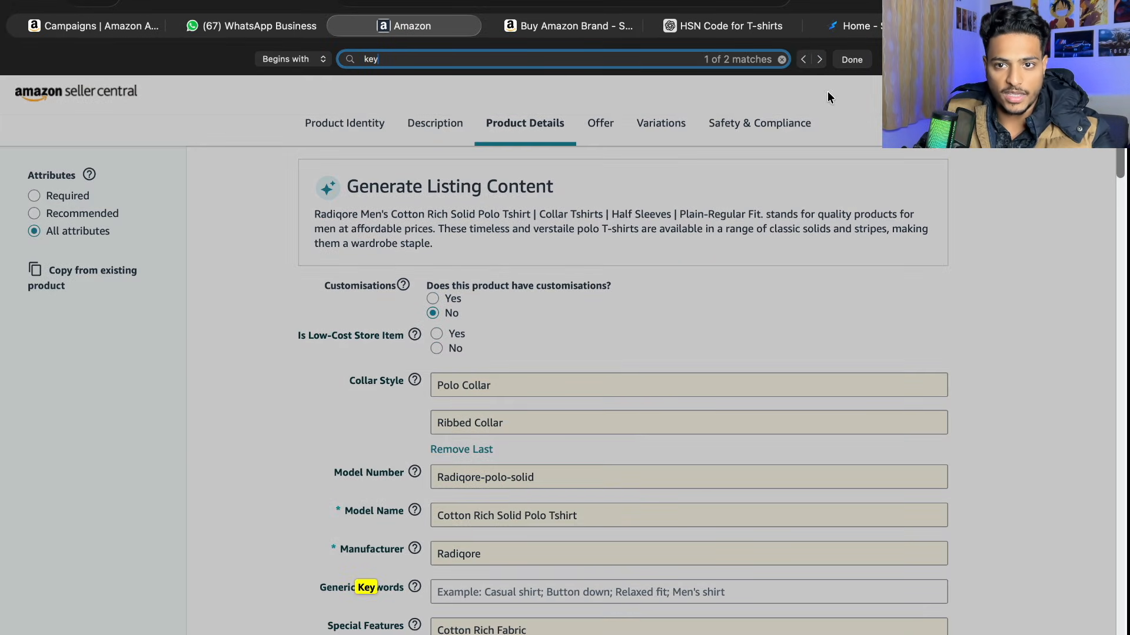
# - Clear the page search, select the empty Generic Keywords field, and switch to ChatGPT to start a new chat
pyautogui.click(781, 60)
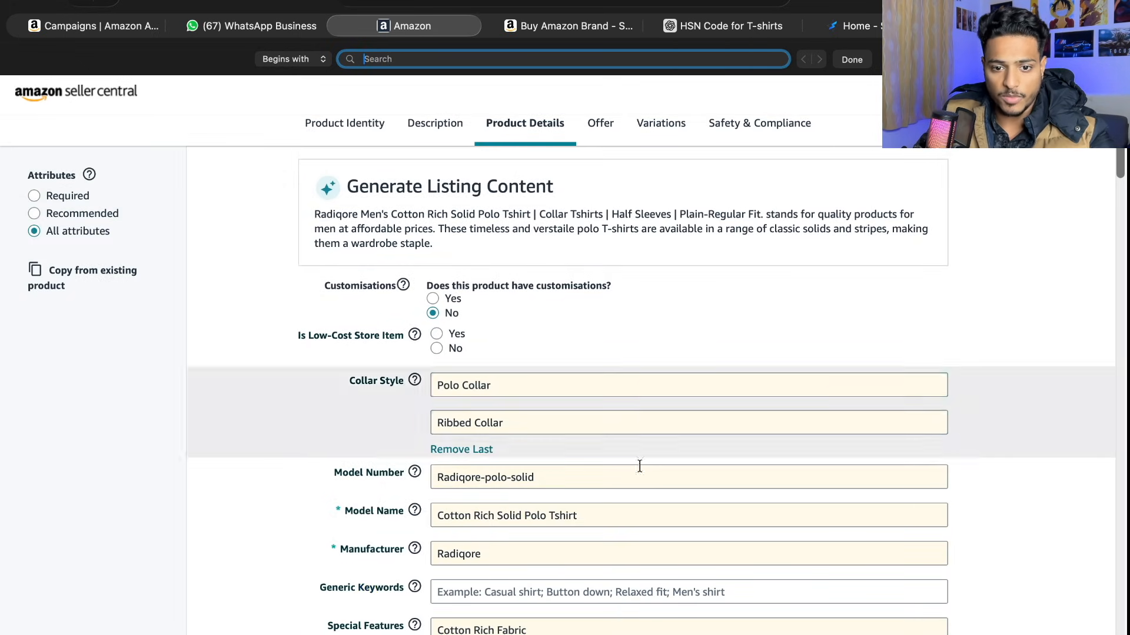
pyautogui.scroll(-4, 639, 465)
pyautogui.click(480, 365)
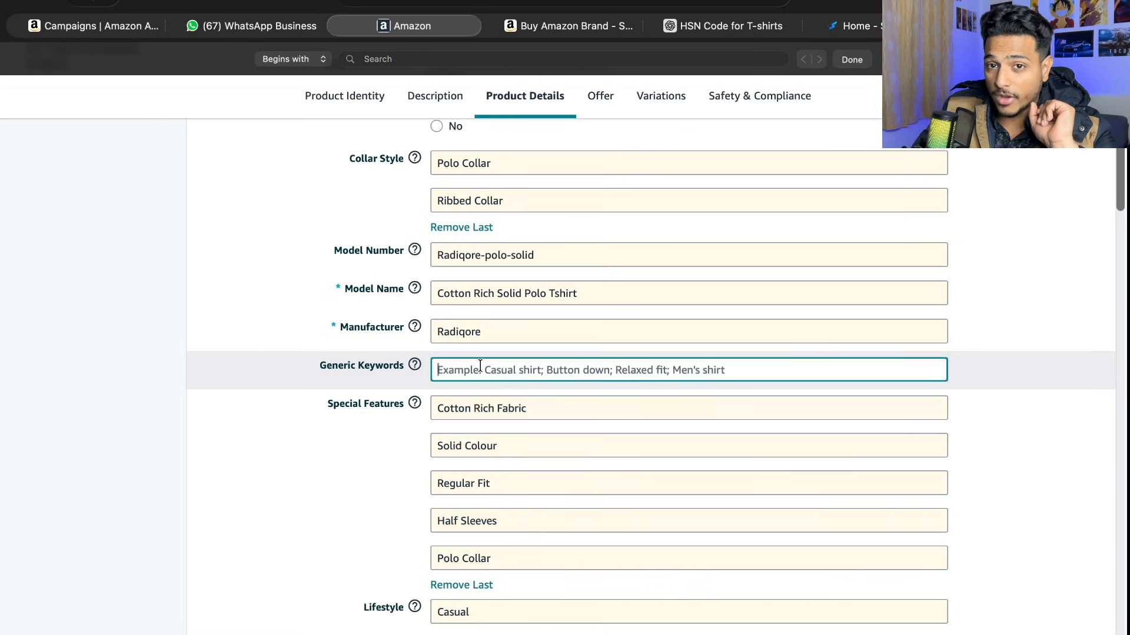
pyautogui.click(699, 26)
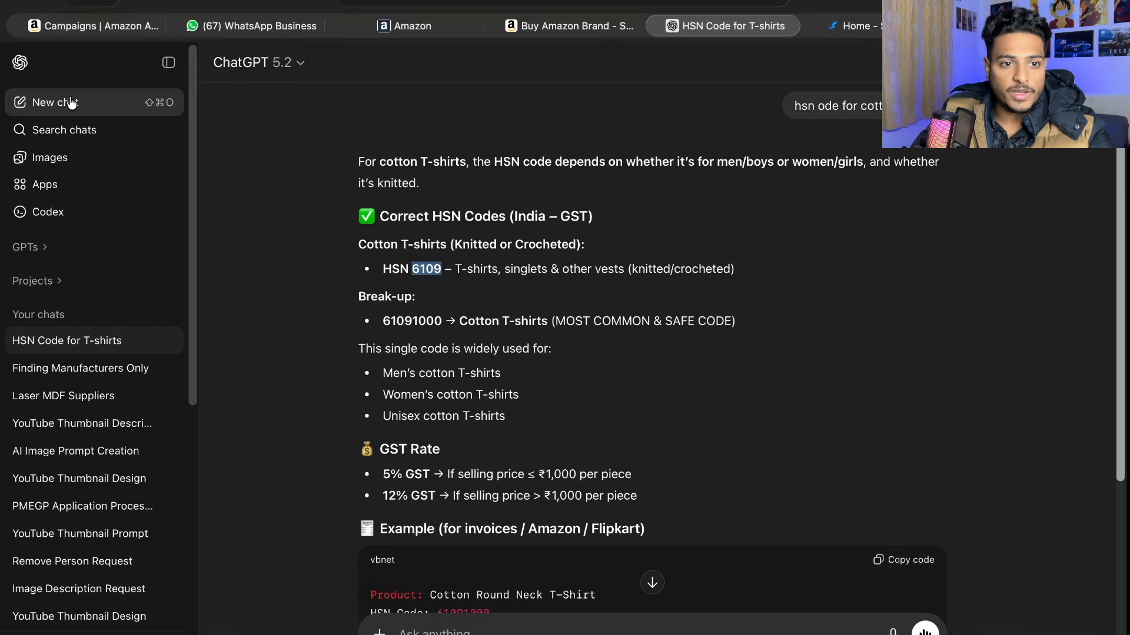
pyautogui.click(71, 102)
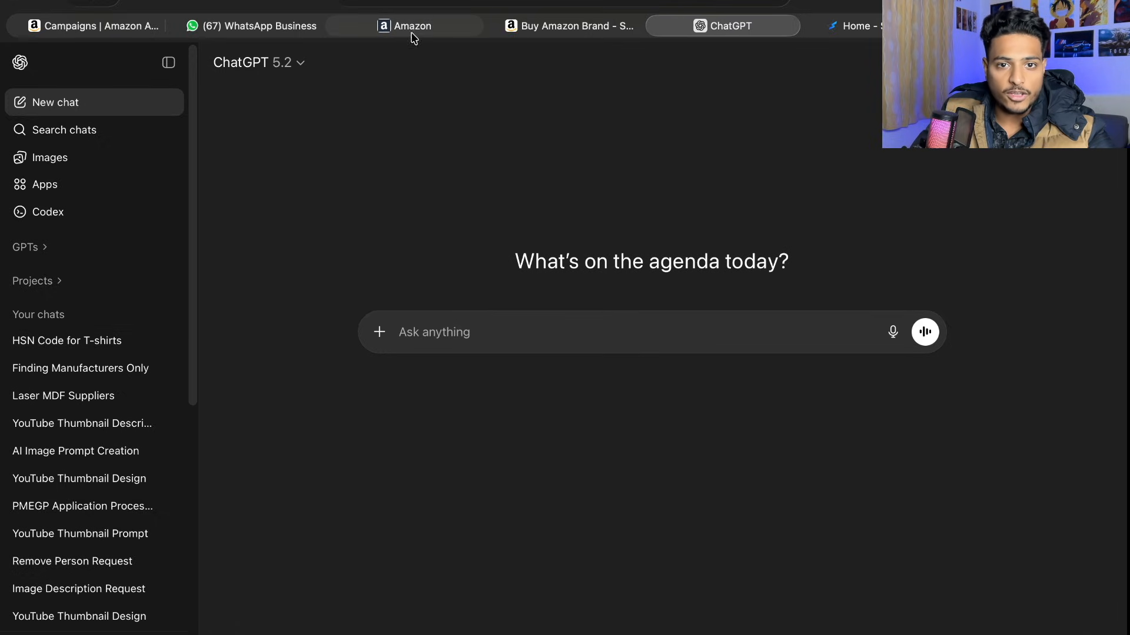
# - Copy the item name without the brand from the listing's Product Identity section into the ChatGPT prompt
pyautogui.click(447, 26)
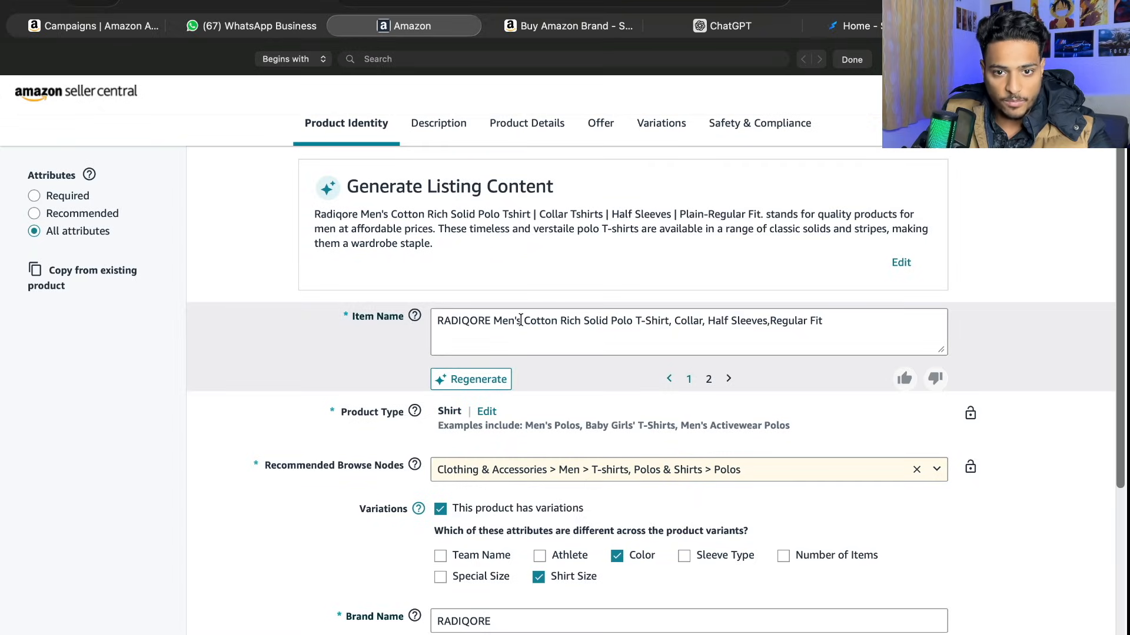
pyautogui.moveTo(495, 320); pyautogui.dragTo(848, 319)
pyautogui.press('super+c')
pyautogui.click(723, 26)
pyautogui.press('super+v')
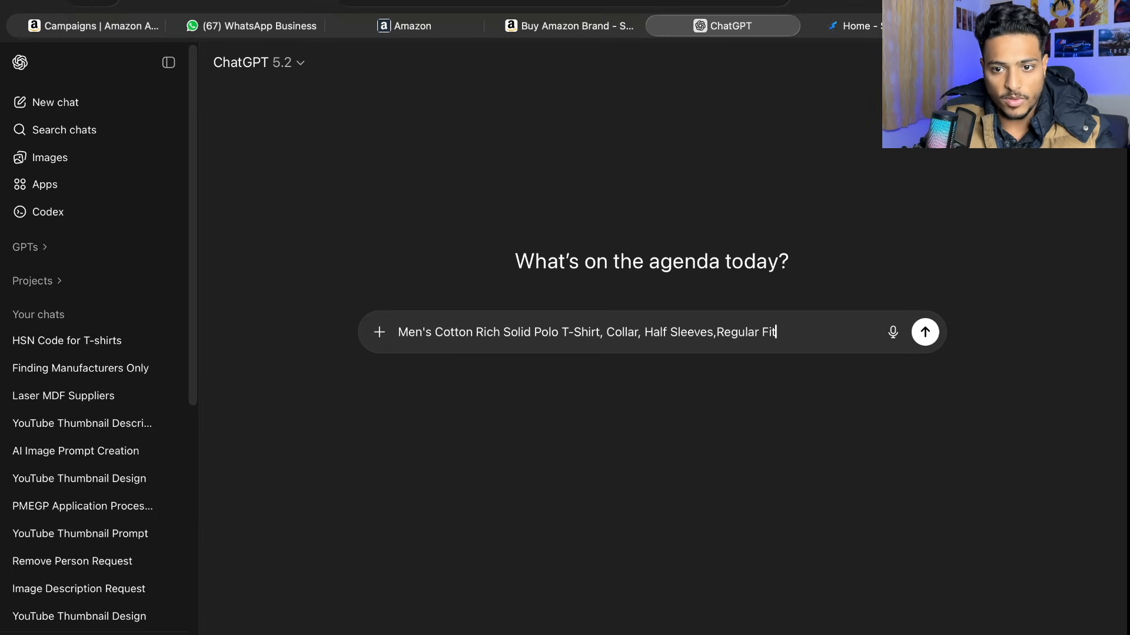
# - Copy the full product description from the listing's Description section and append it to the ChatGPT prompt
pyautogui.click(447, 26)
pyautogui.click(437, 122)
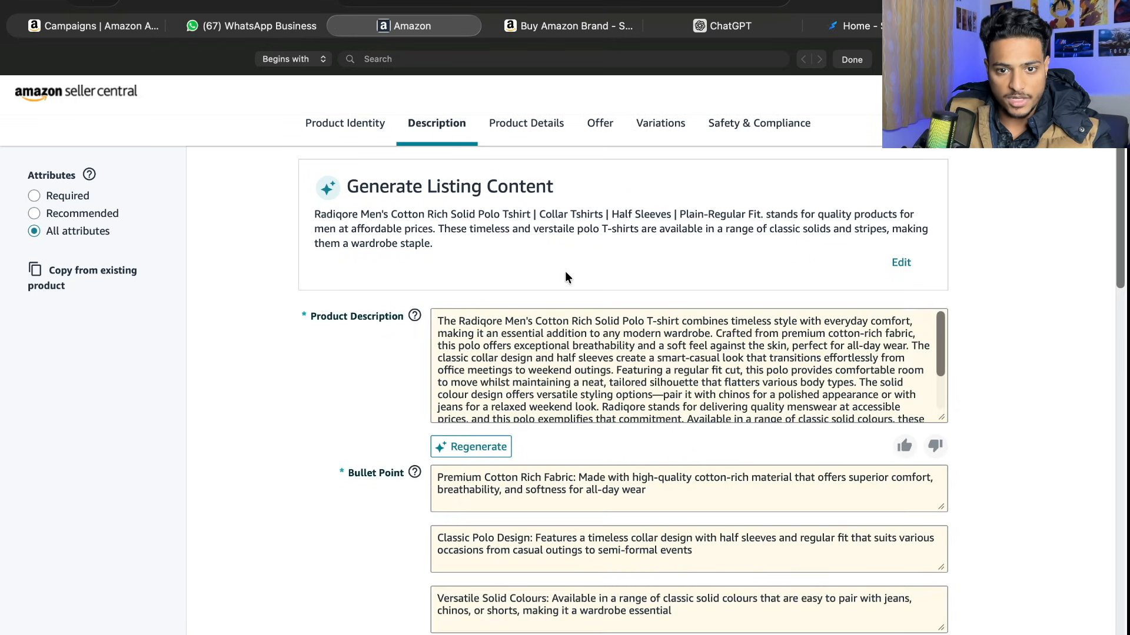
pyautogui.moveTo(434, 324); pyautogui.dragTo(877, 481)
pyautogui.hotkey('ctrl', 'c')
pyautogui.click(567, 26)
pyautogui.click(719, 26)
pyautogui.hotkey('ctrl', 'v')
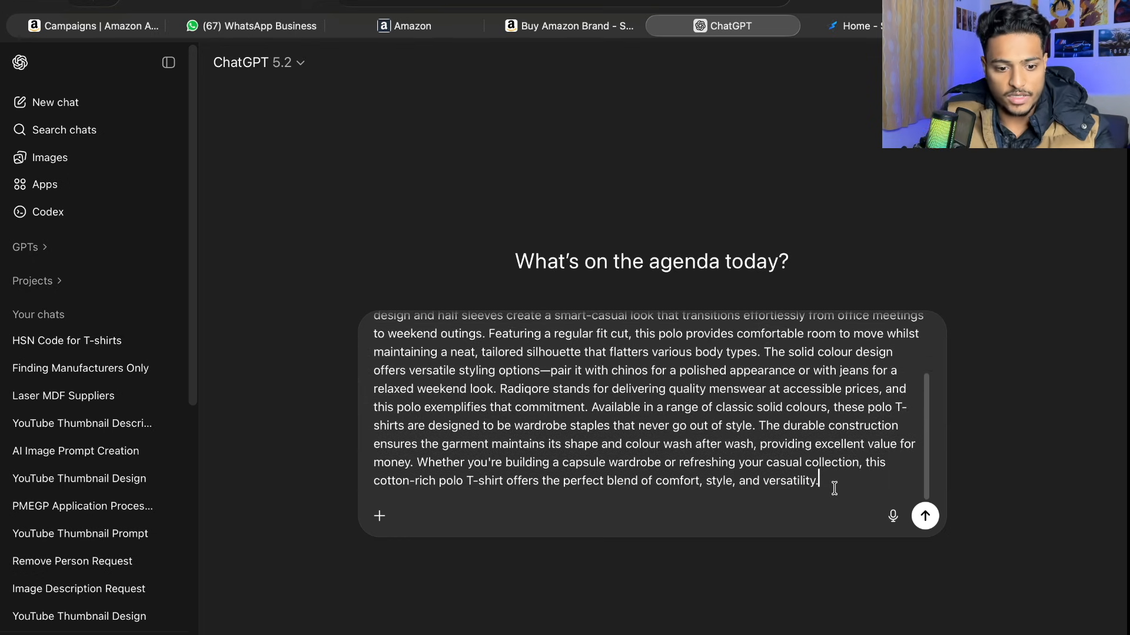
# - Add "This is my product which is a t shirt. i wanted to create amazon specified keywords which give me sales" and send the prompt
pyautogui.hotkey('shift', 'Return')
pyautogui.hotkey('shift', 'Return')
pyautogui.write('T')
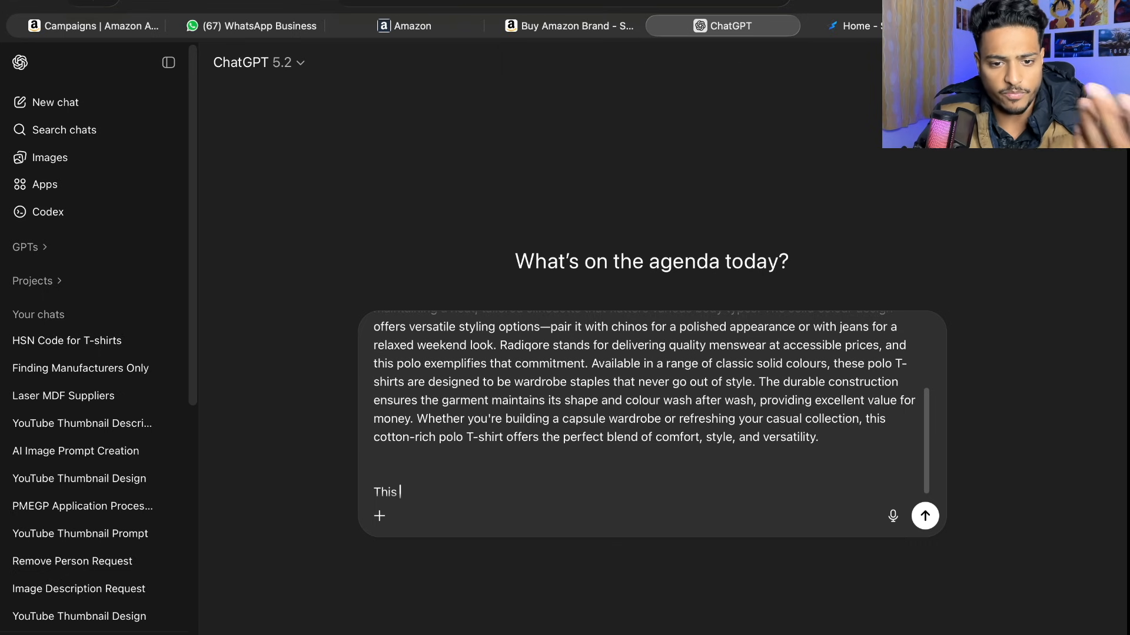
pyautogui.write('his')
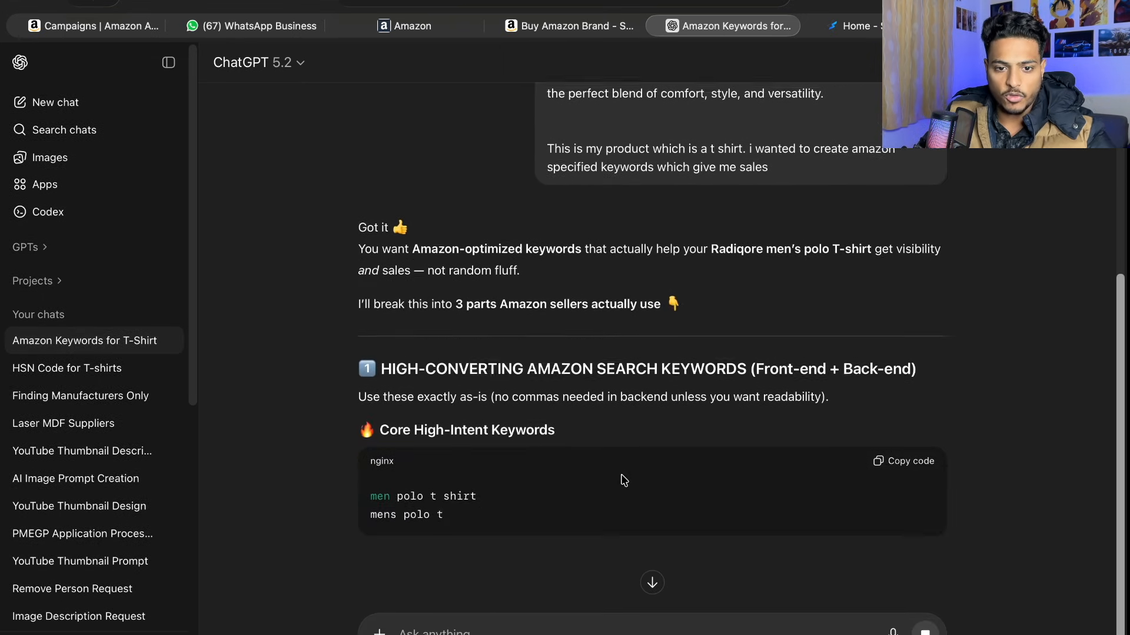
# - Review the suggested keyword groups in the reply and read through the full line of backend search terms
pyautogui.scroll(1, 883, 444)
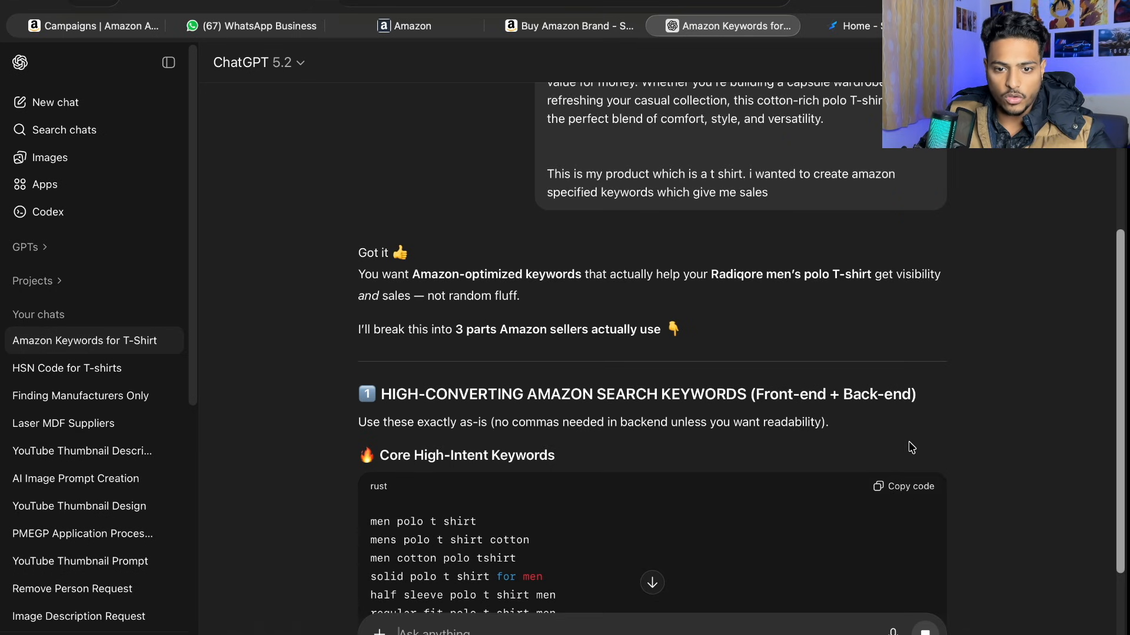
pyautogui.scroll(-4, 909, 448)
pyautogui.scroll(-6, 914, 374)
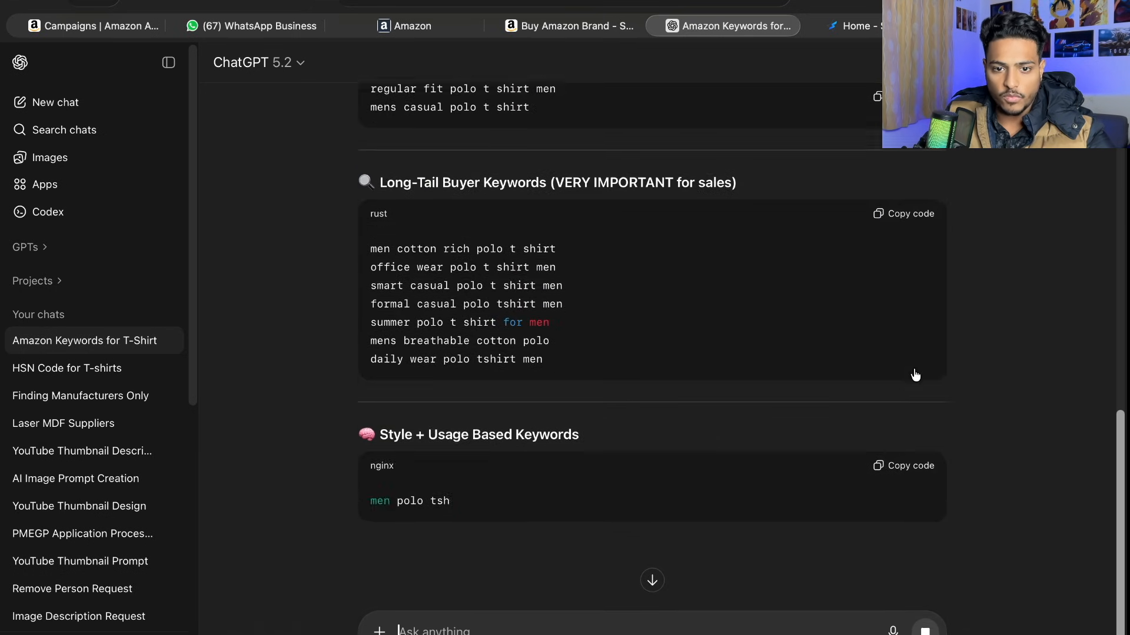
pyautogui.scroll(-7, 641, 465)
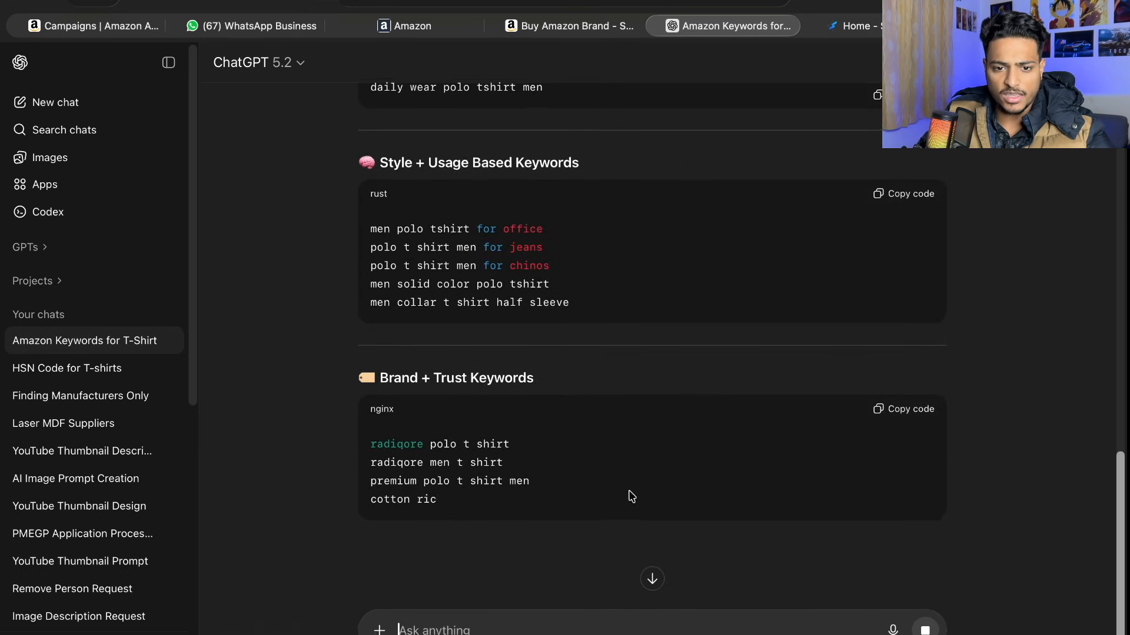
pyautogui.scroll(-2, 623, 530)
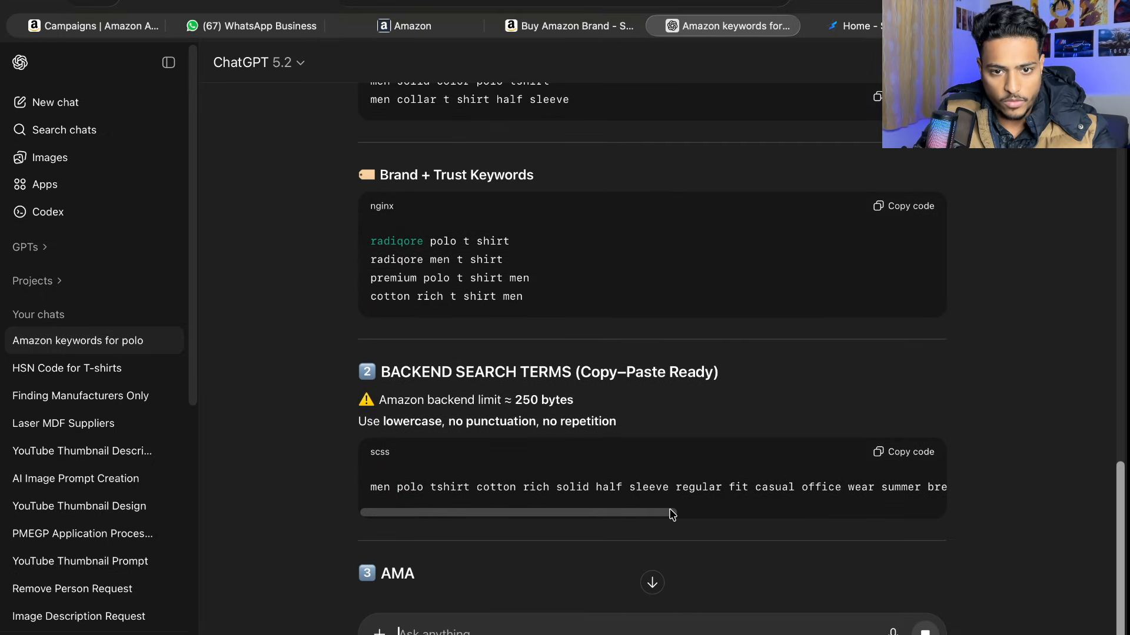
pyautogui.scroll(-2, 928, 445)
pyautogui.scroll(7, 929, 444)
pyautogui.scroll(-7, 929, 444)
pyautogui.scroll(-3, 928, 445)
pyautogui.scroll(2, 861, 442)
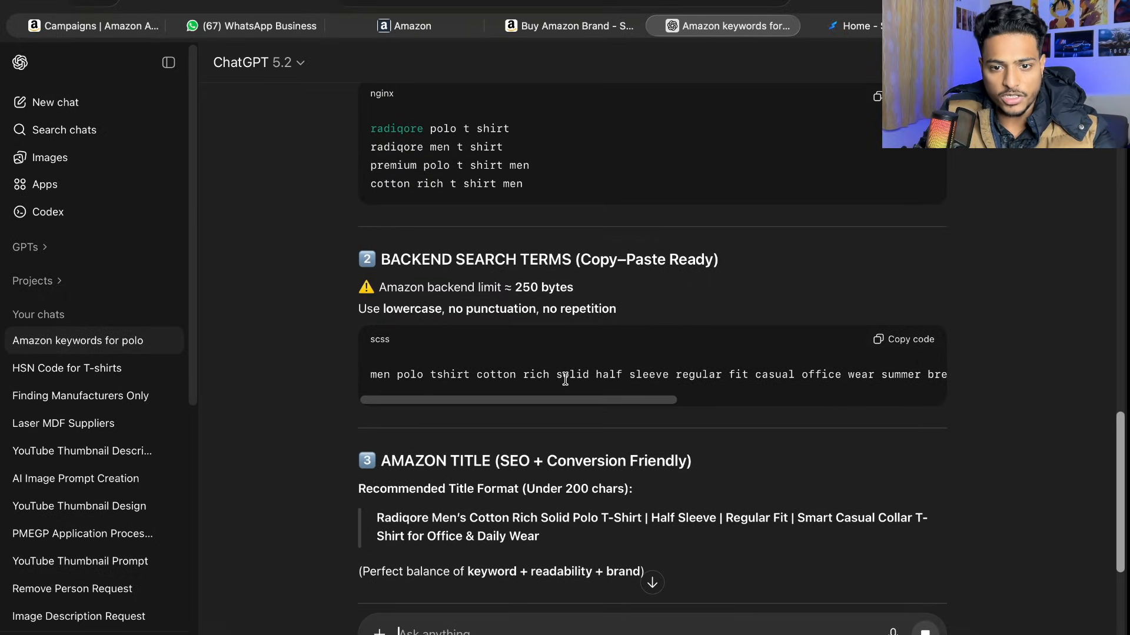
pyautogui.hscroll(5, 662, 404)
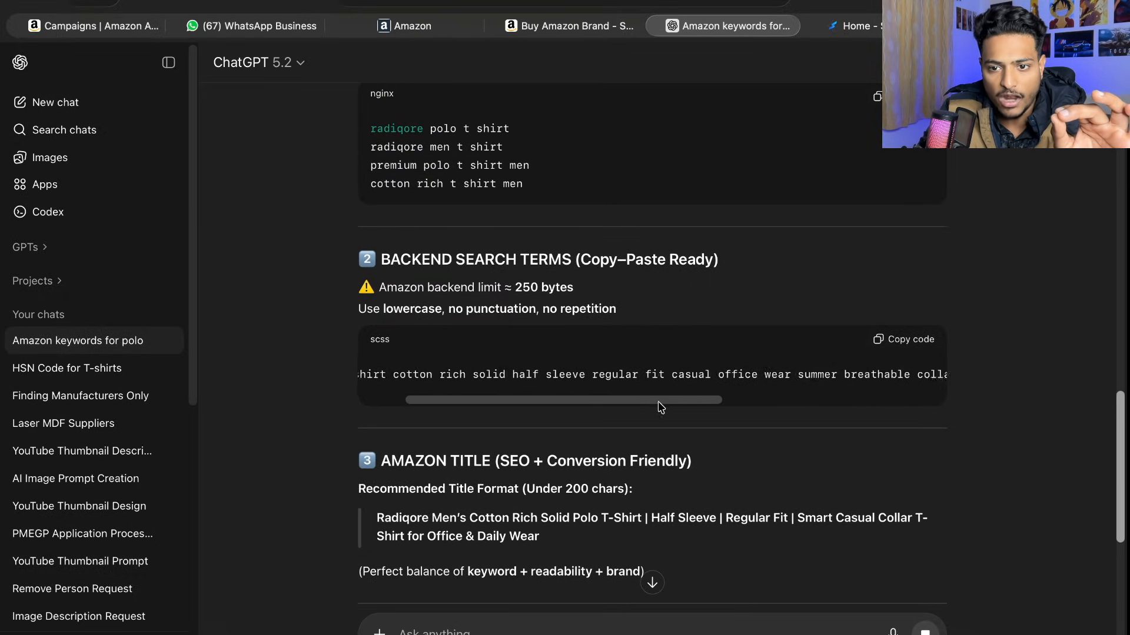
pyautogui.hscroll(3, 768, 413)
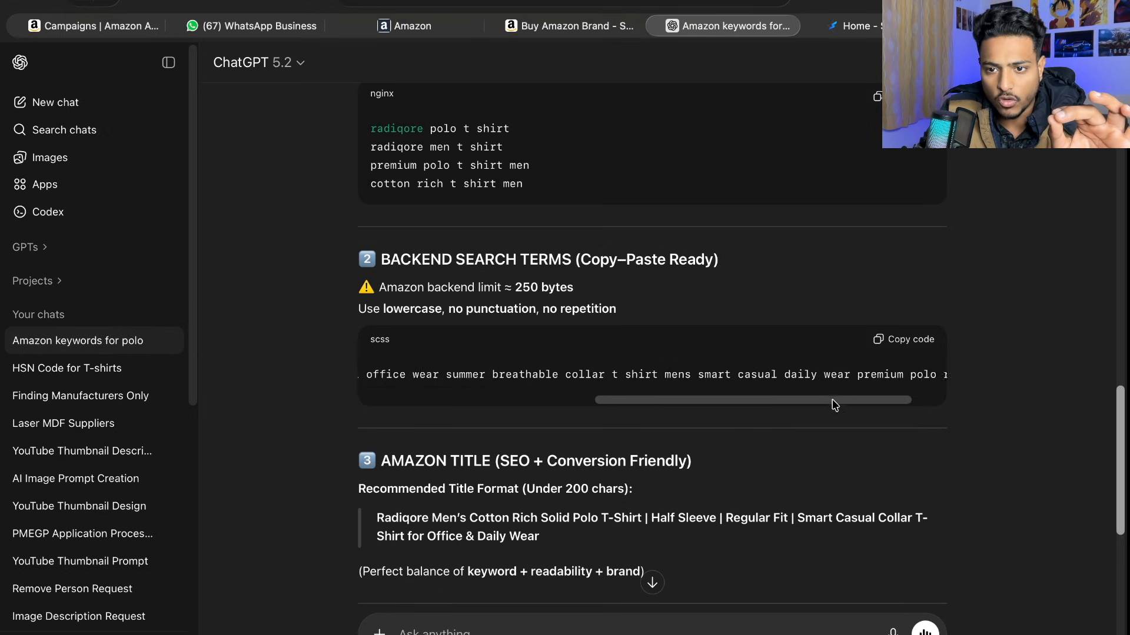
# - Copy the backend search terms from ChatGPT and paste them into the listing's Generic Keywords field in Seller Central
pyautogui.click(910, 344)
pyautogui.press('super+3')
pyautogui.press('super+v')
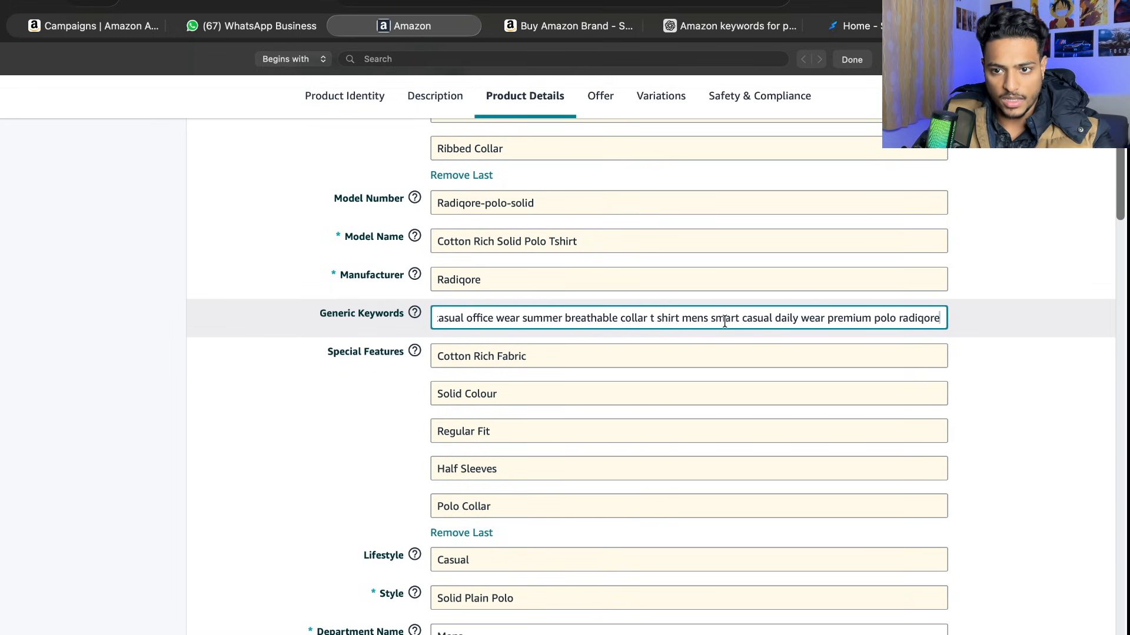
pyautogui.click(162, 351)
pyautogui.scroll(-2, 522, 351)
pyautogui.scroll(7, 521, 351)
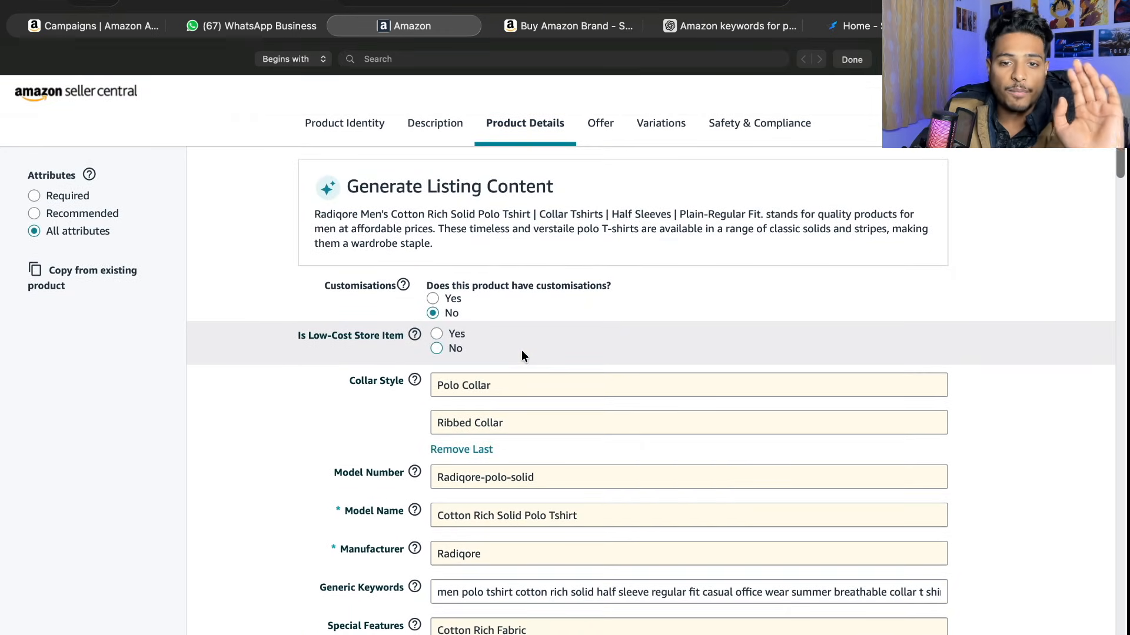